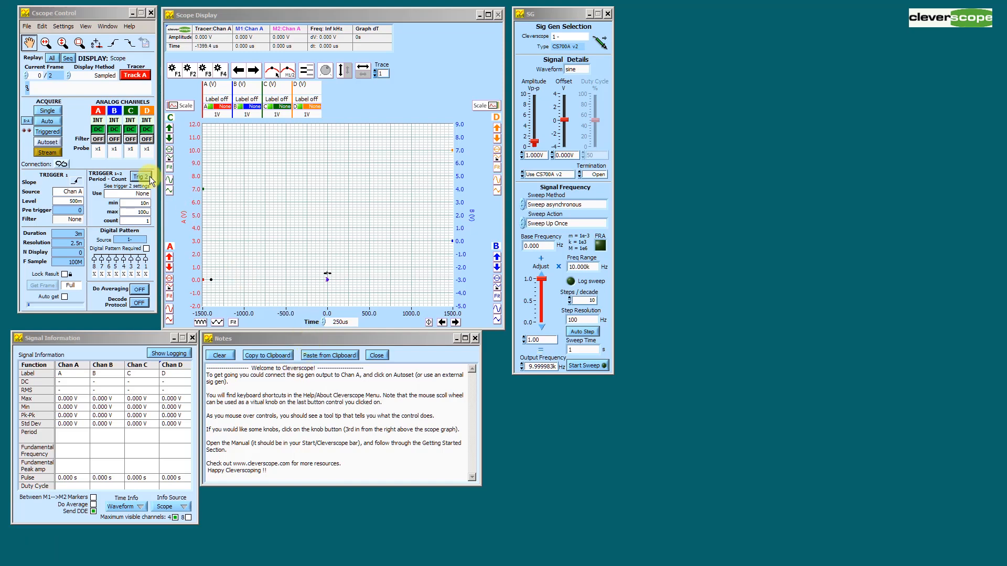
# Start automatic acquisition and set the signal generator's base frequency to 1 kHz.
pyautogui.click(47, 121)
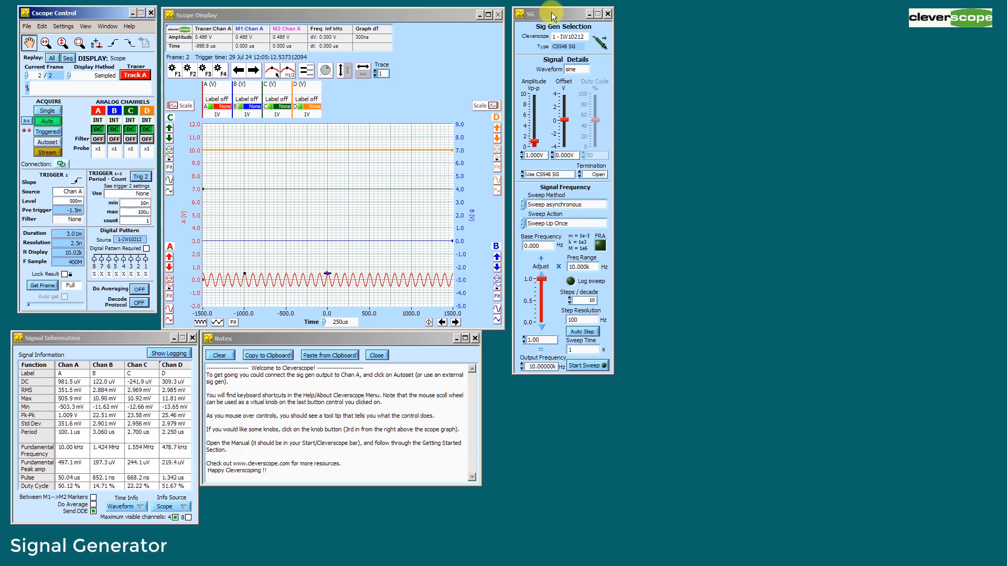
pyautogui.doubleClick(544, 244)
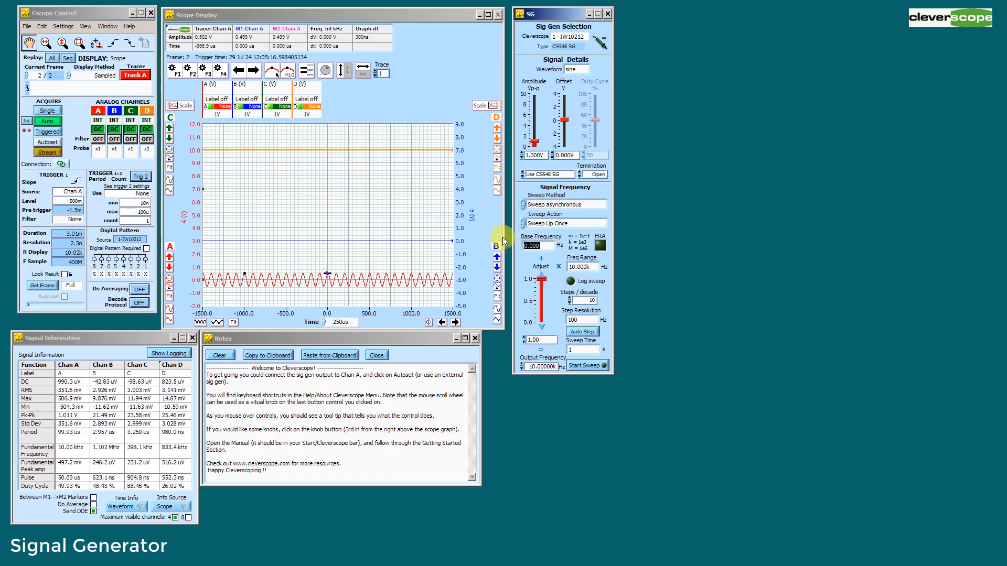
pyautogui.write('1k')
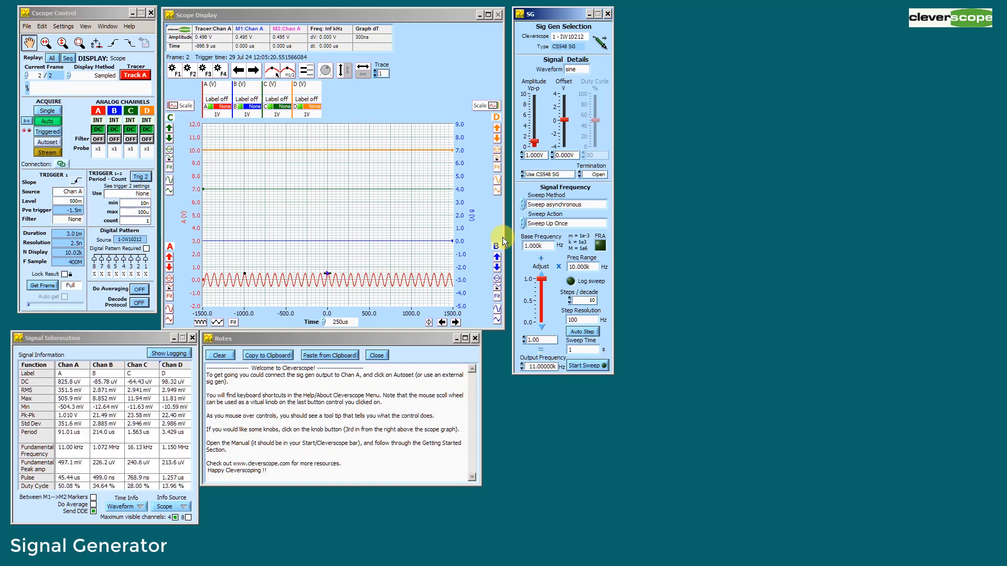
# Set the signal generator's frequency range to 1 MHz.
pyautogui.doubleClick(583, 266)
pyautogui.write('1.000')
pyautogui.write('M')
pyautogui.press('Return')
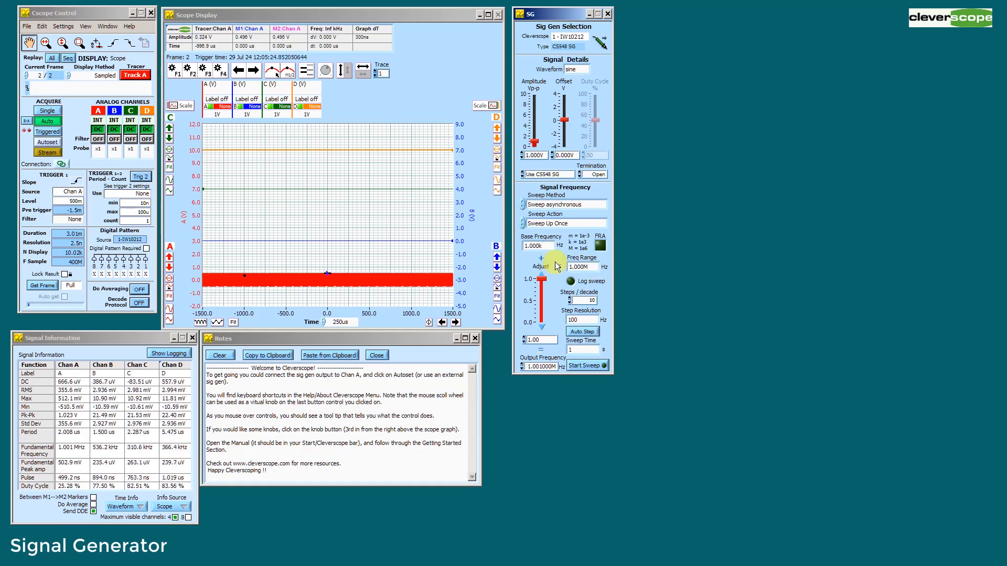
# Keep the frequency adjustment at its 1.00 maximum and set the signal generator's amplitude to 2 V peak-to-peak.
pyautogui.moveTo(541, 278)
pyautogui.mouseDown()
pyautogui.moveTo(541, 320)
pyautogui.moveTo(551, 257)
pyautogui.mouseUp()
pyautogui.doubleClick(543, 155)
pyautogui.write('2')
pyautogui.press('Return')
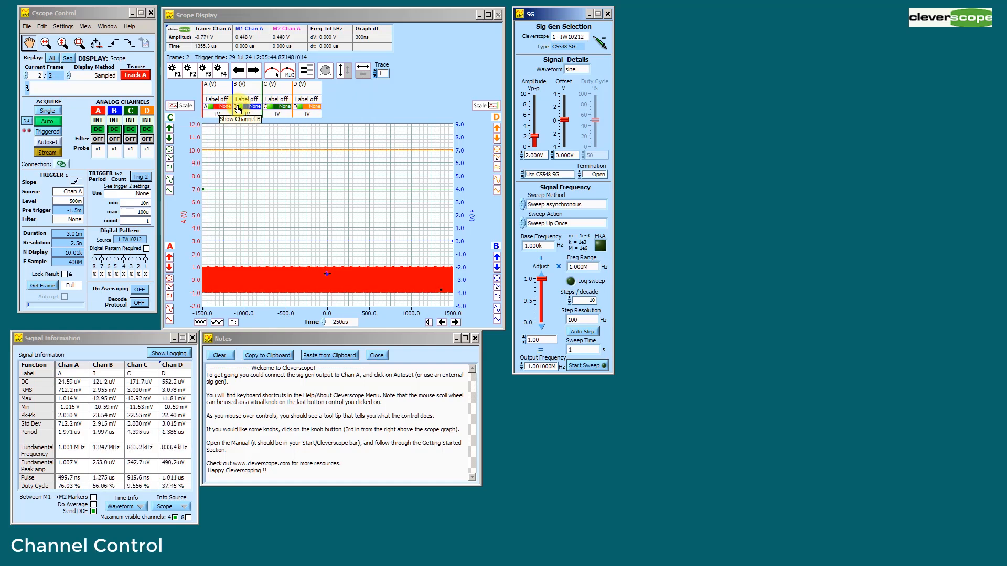
# Hide channels B, C and D on the scope graph, leaving only channel A displayed.
pyautogui.click(238, 108)
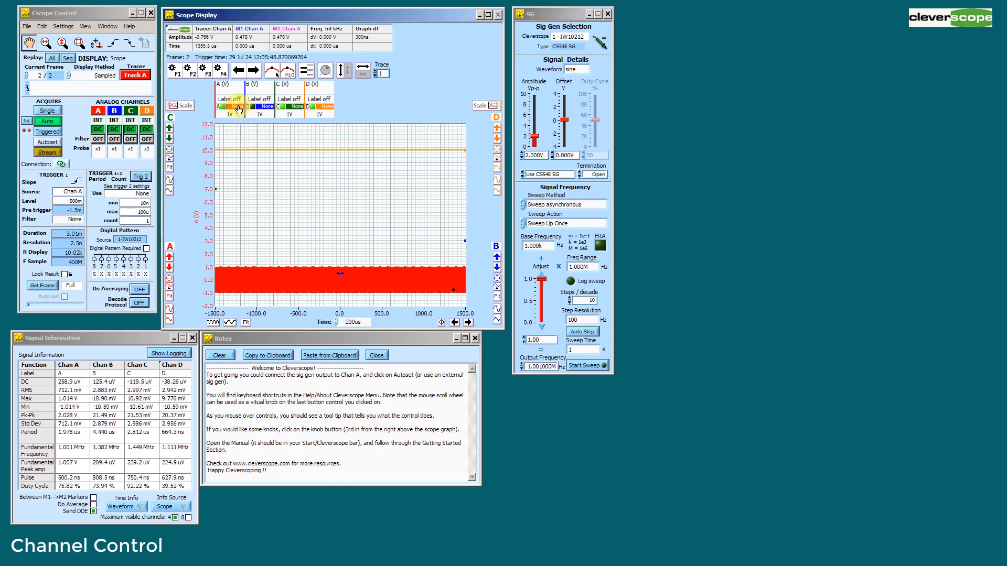
pyautogui.click(282, 108)
pyautogui.click(311, 107)
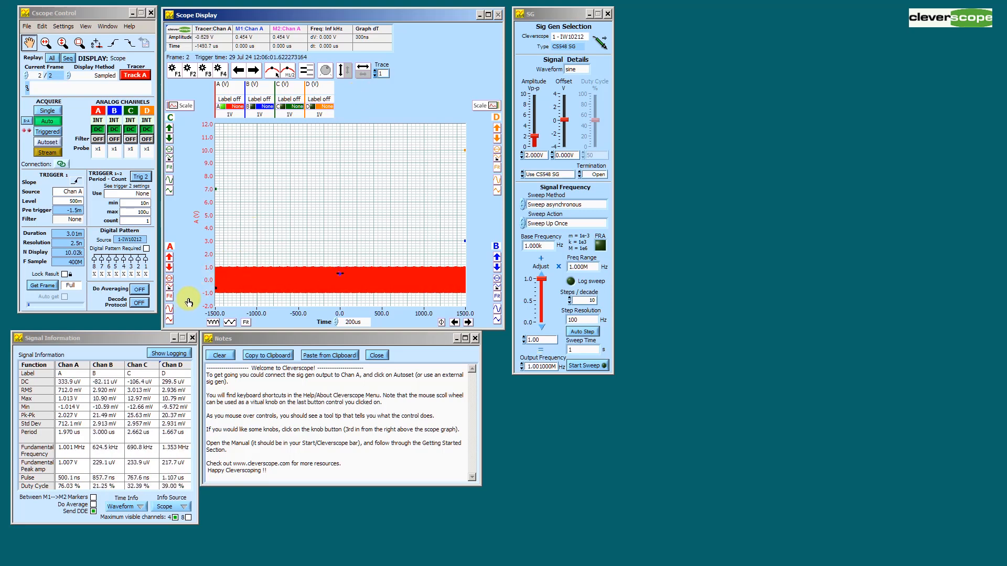
# Fit channel A vertically to the graph and expand the time axis to 500 ns per division.
pyautogui.click(169, 299)
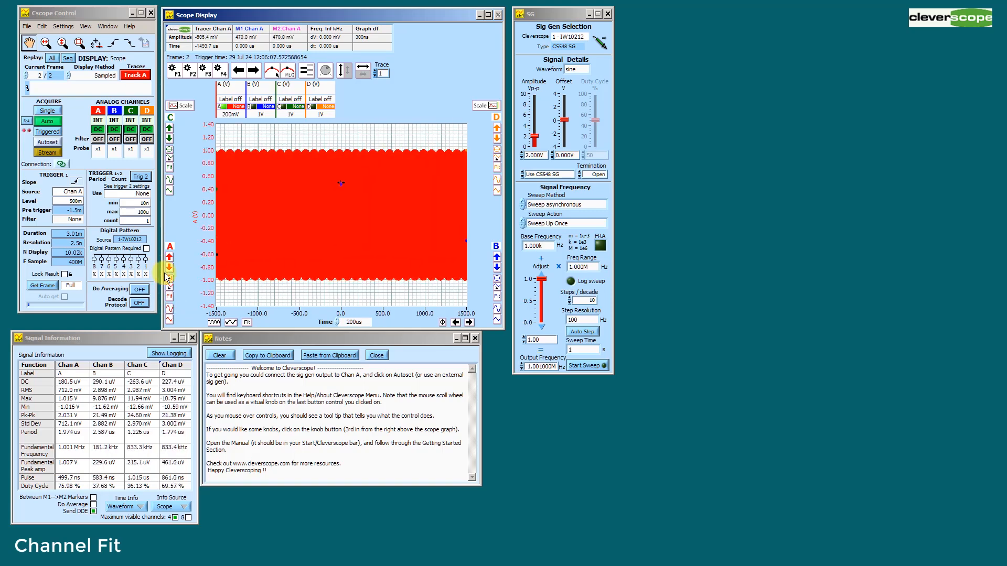
pyautogui.click(230, 326)
pyautogui.click(230, 326)
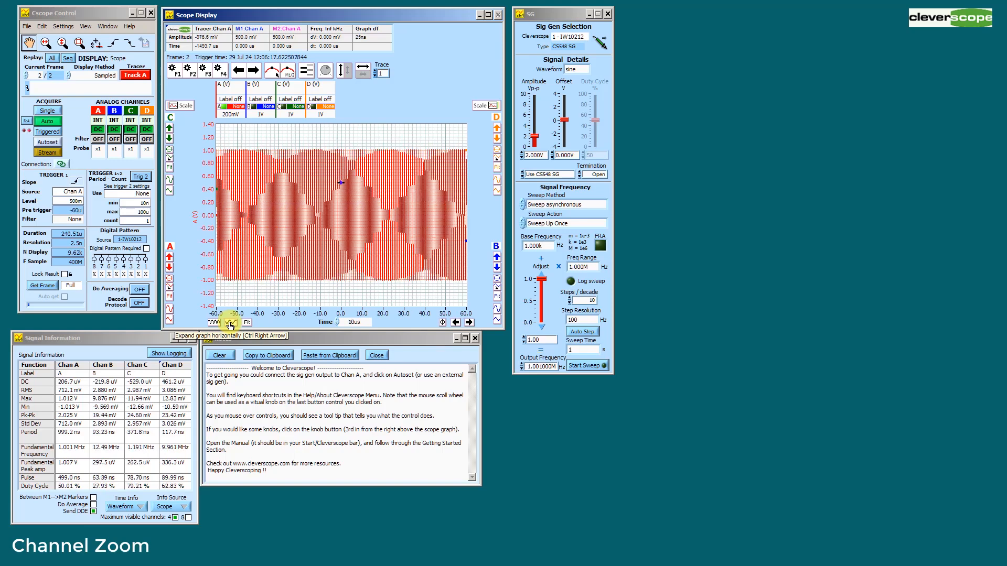
pyautogui.click(230, 326)
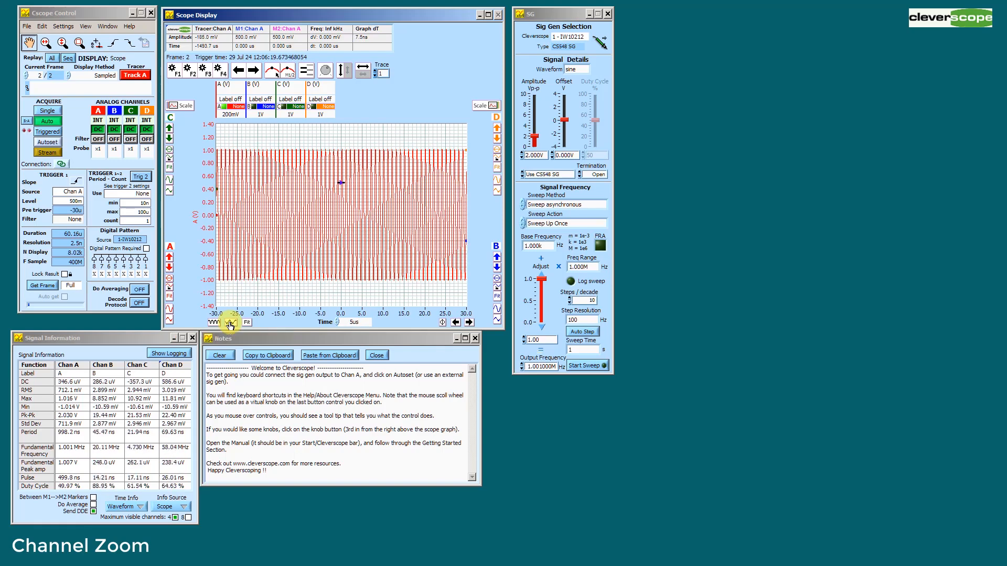
pyautogui.scroll(4, 230, 325)
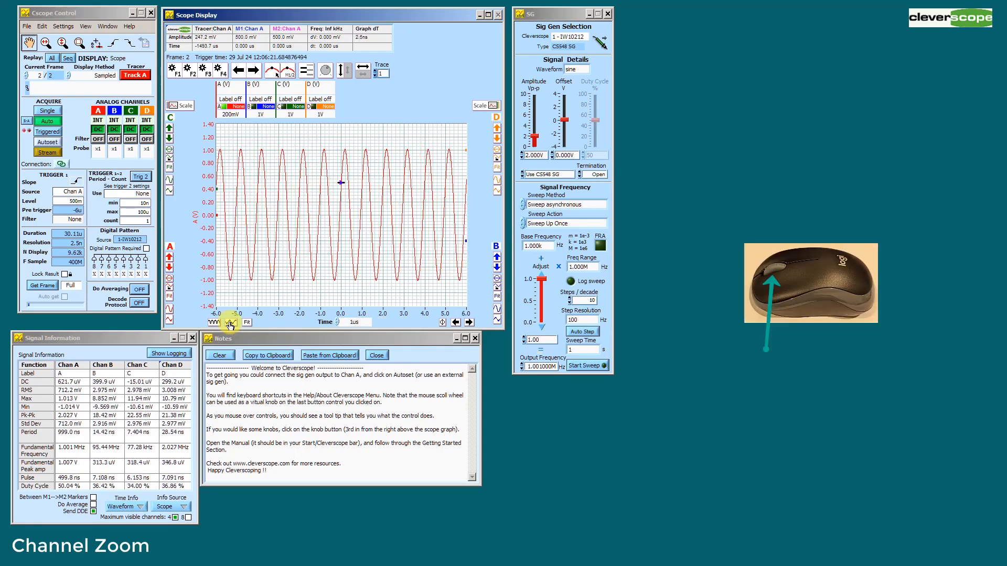
pyautogui.scroll(-2, 230, 326)
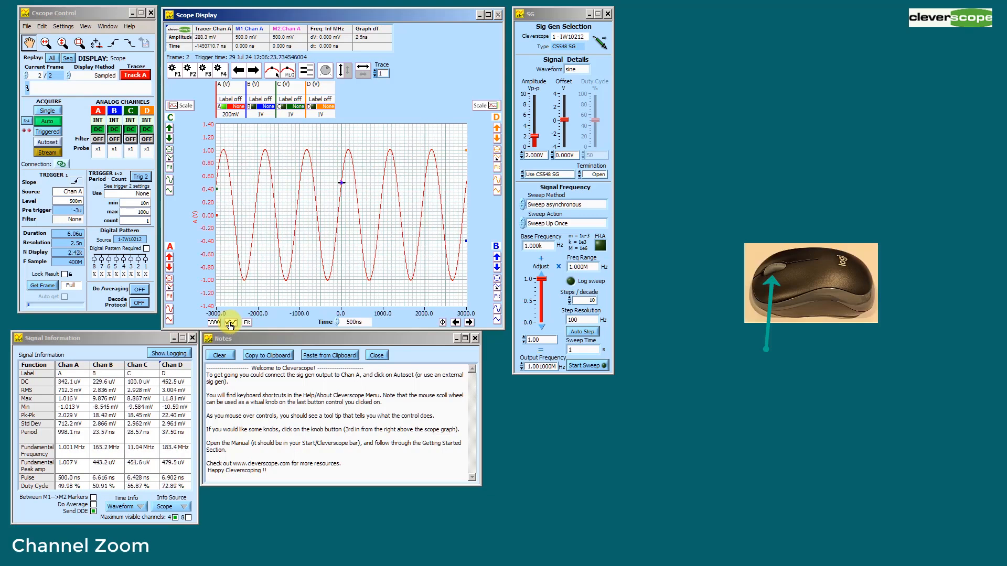
# Contract the time axis to 25 µs per division and stop the automatic acquisition.
pyautogui.scroll(-3, 230, 326)
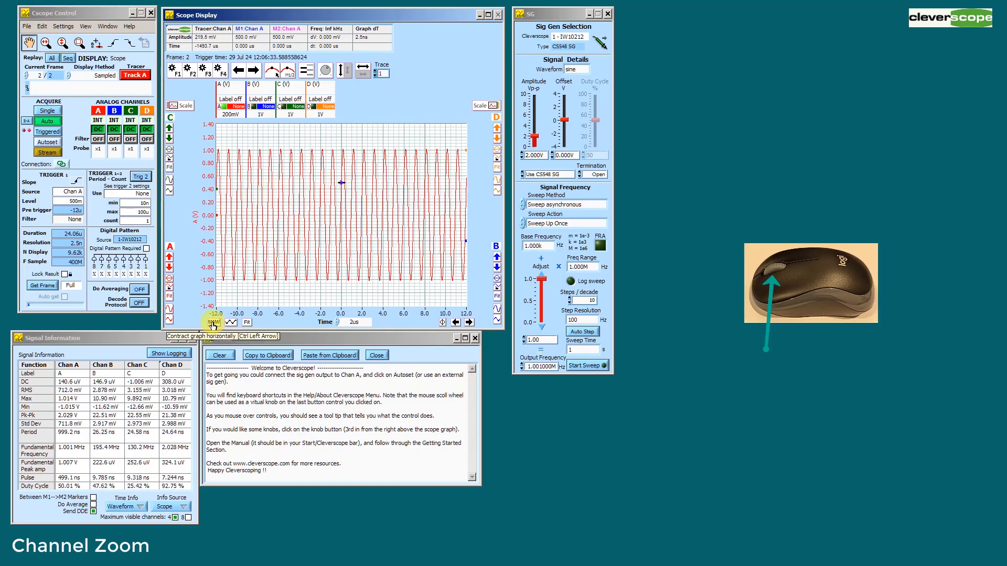
pyautogui.click(212, 326)
pyautogui.click(212, 325)
pyautogui.click(212, 325)
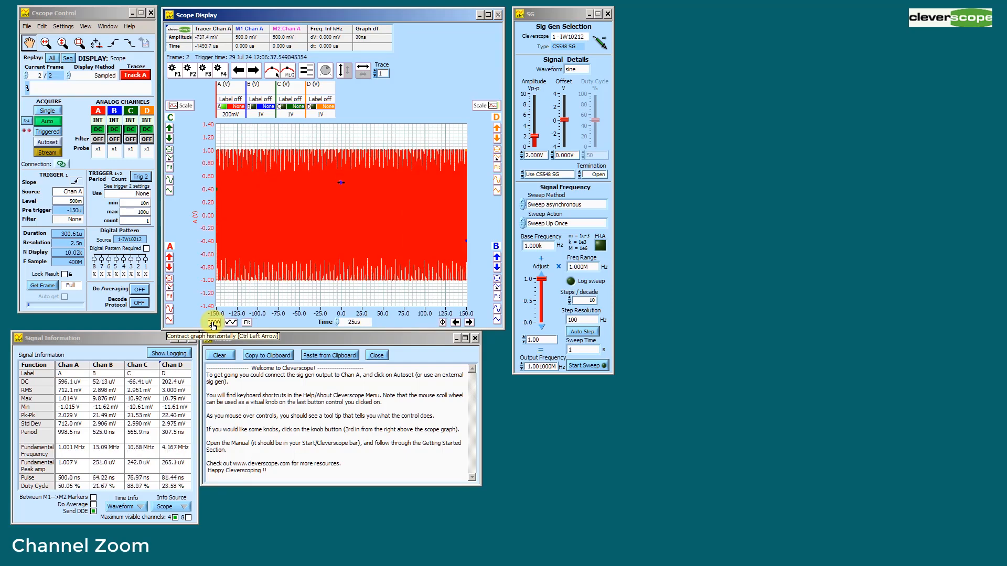
pyautogui.click(42, 121)
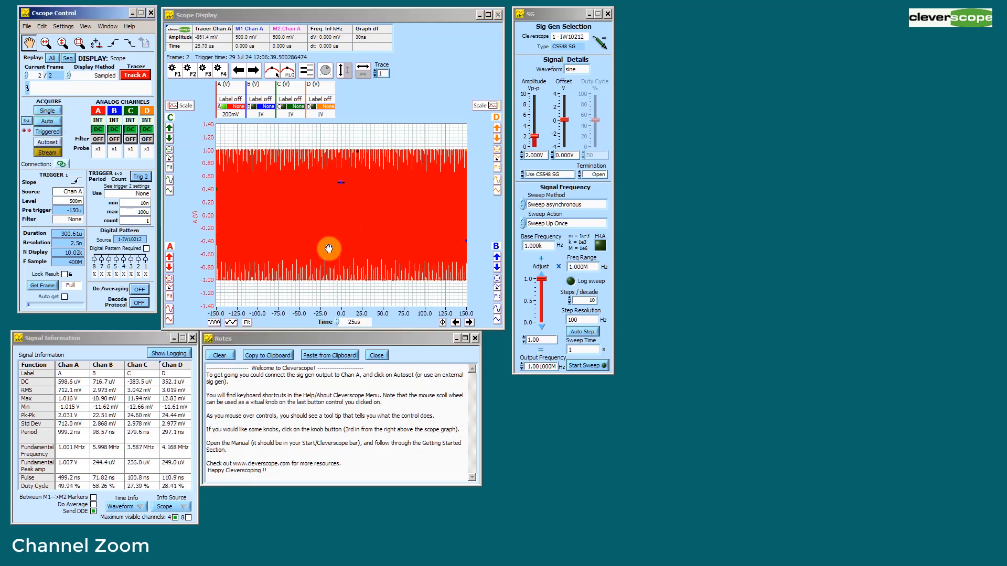
# Expand the stopped capture's time axis to 2 µs per division and fit the full capture back into the graph.
pyautogui.click(229, 323)
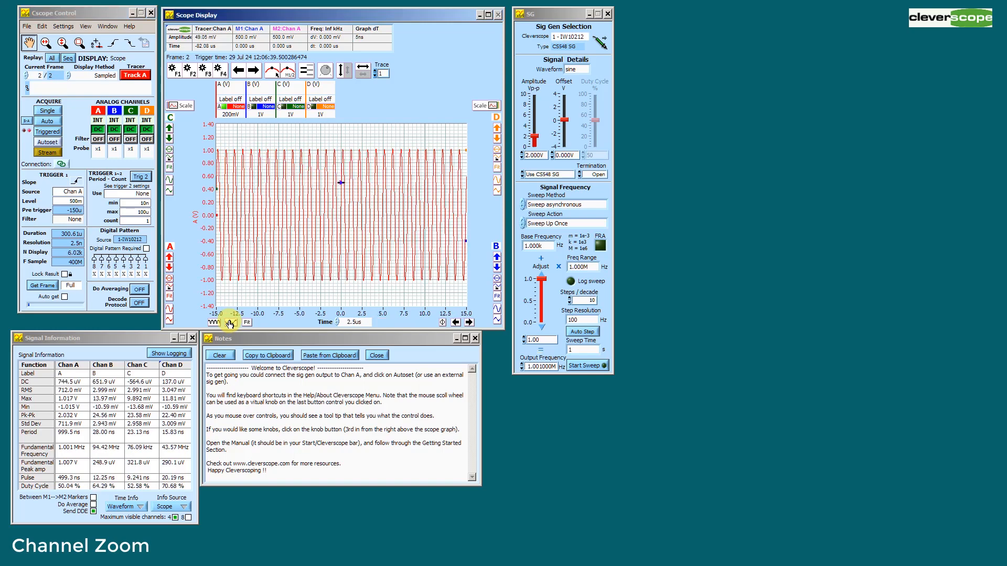
pyautogui.scroll(-4, 321, 240)
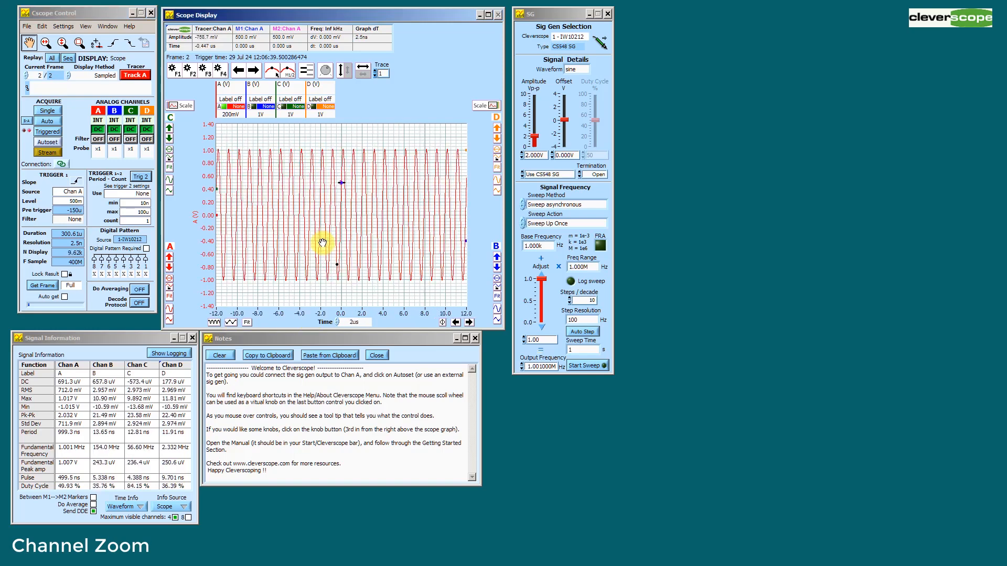
pyautogui.click(247, 323)
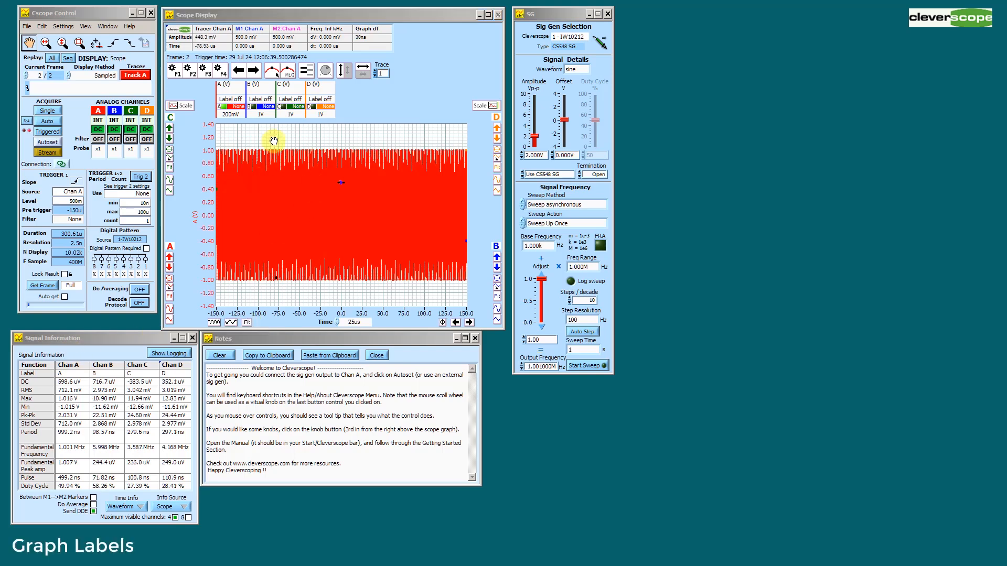
# Rename channel A's graph label to "Sig Gen".
pyautogui.click(221, 87)
pyautogui.doubleClick(220, 86)
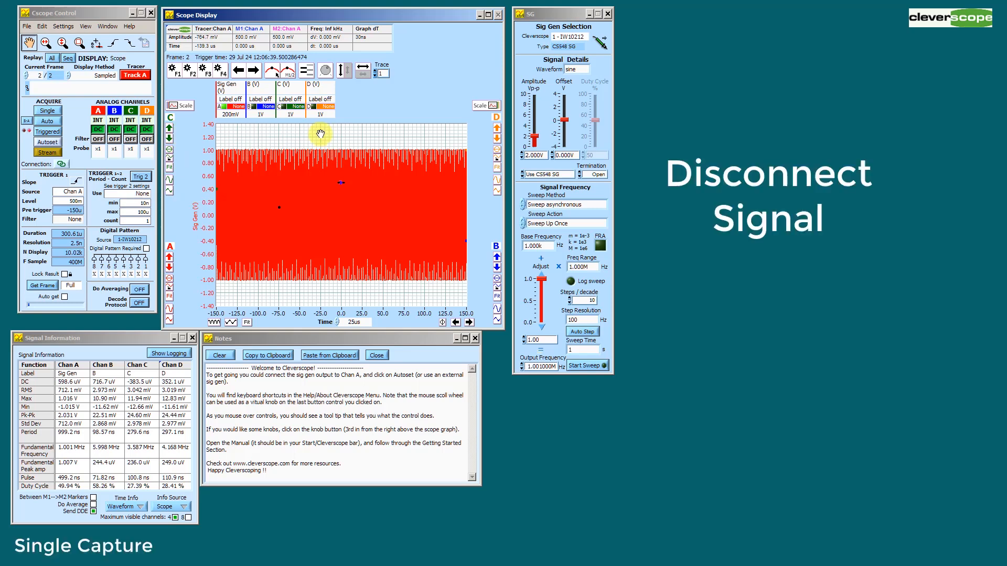
# Run a single capture, and expand and pan its time axis at 2 µs per division to about 6.5–30.5 µs.
pyautogui.click(47, 111)
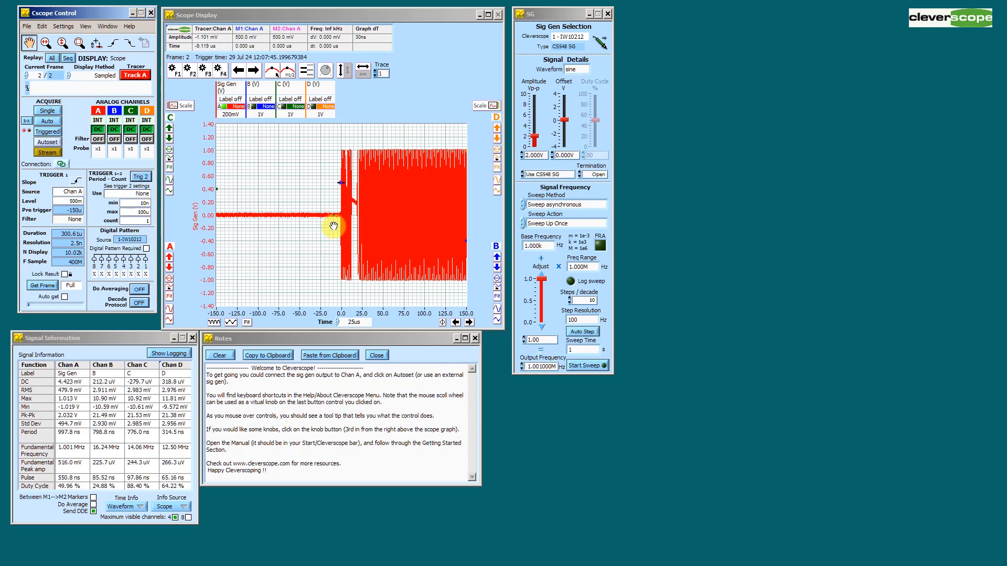
pyautogui.click(231, 323)
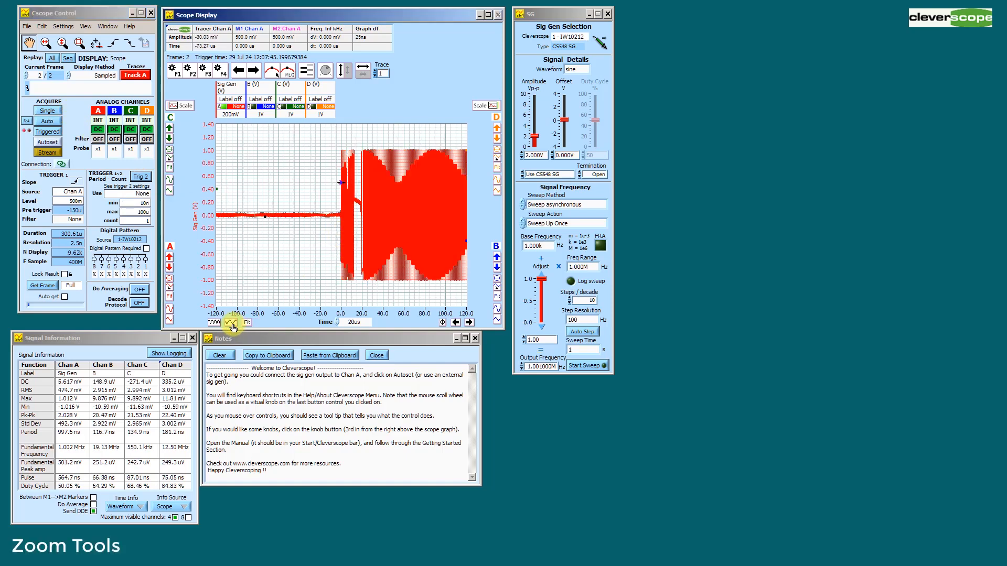
pyautogui.click(231, 322)
pyautogui.click(231, 322)
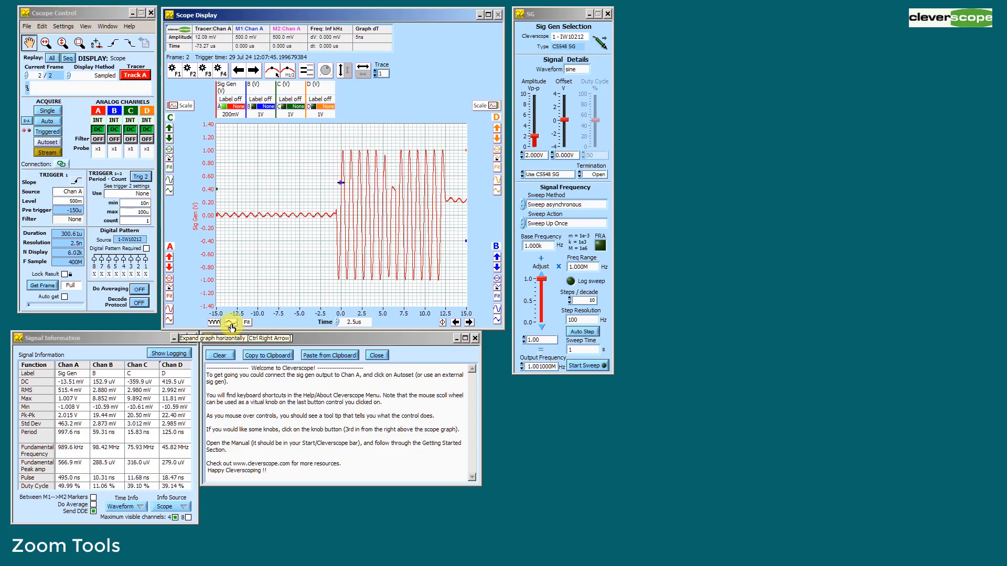
pyautogui.click(231, 322)
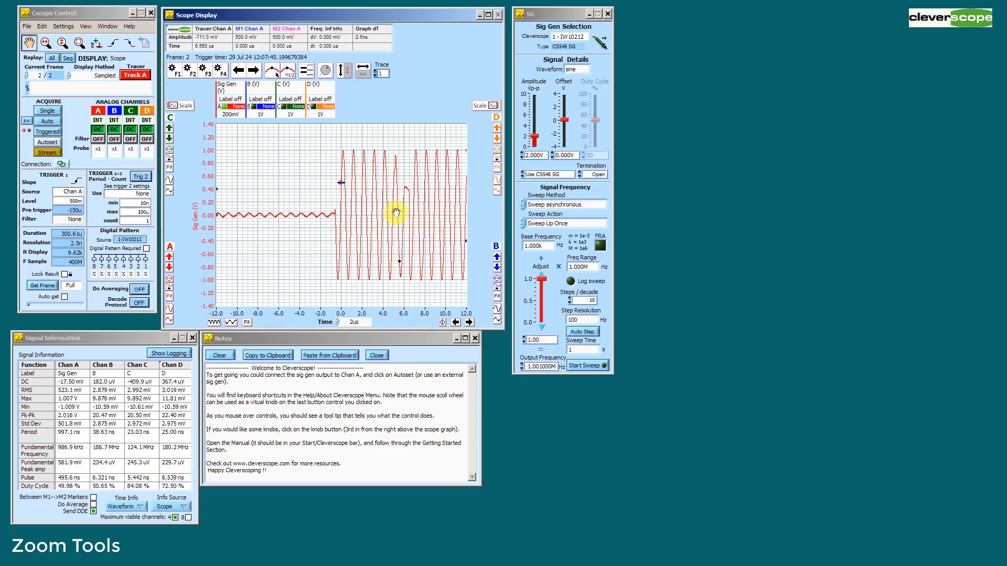
pyautogui.moveTo(426, 202); pyautogui.dragTo(265, 197)
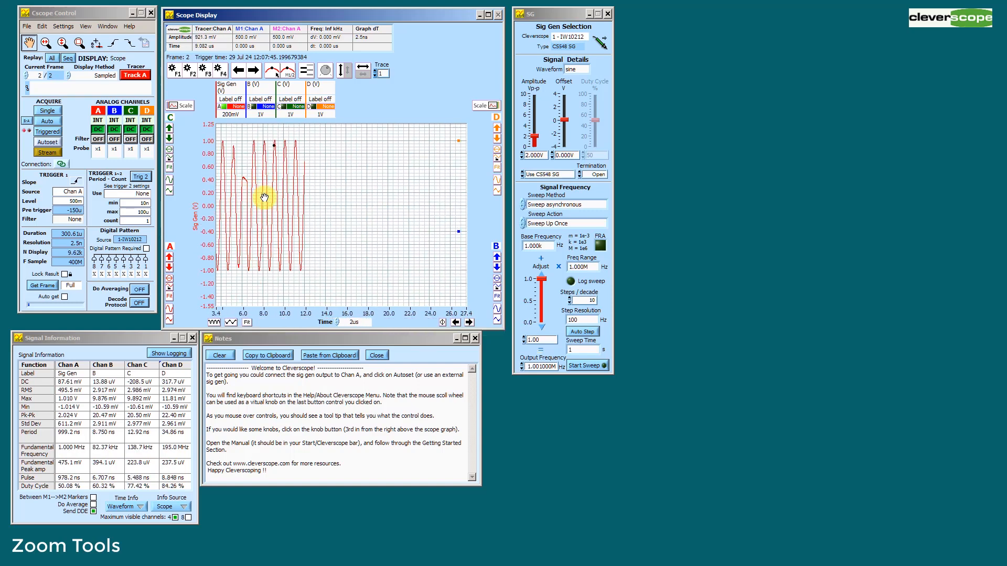
pyautogui.moveTo(378, 199); pyautogui.dragTo(352, 209)
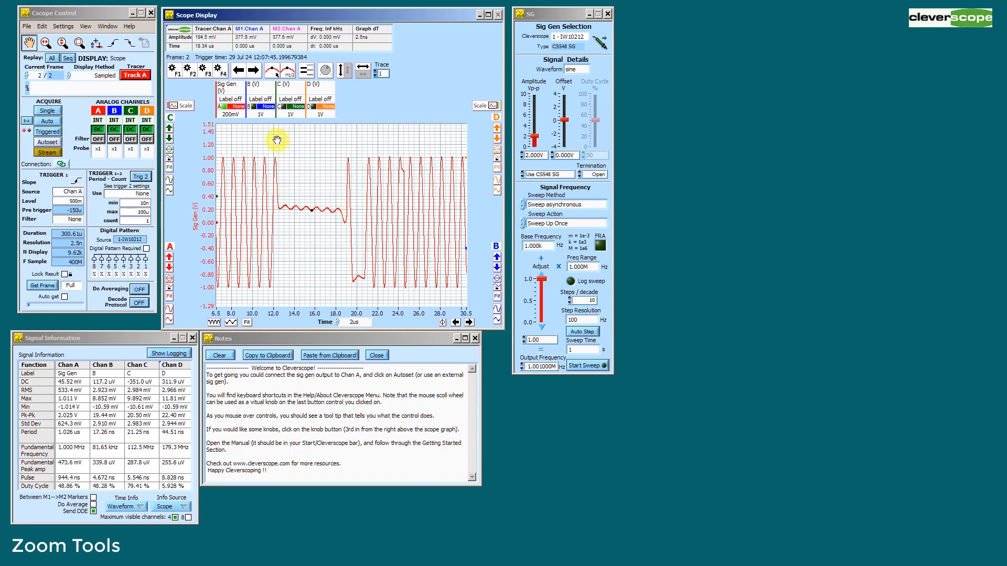
# Box-zoom into the end of the flat section at about 17.3–19.9 µs and return to the previous graph setting.
pyautogui.click(79, 43)
pyautogui.moveTo(330, 196); pyautogui.dragTo(358, 235)
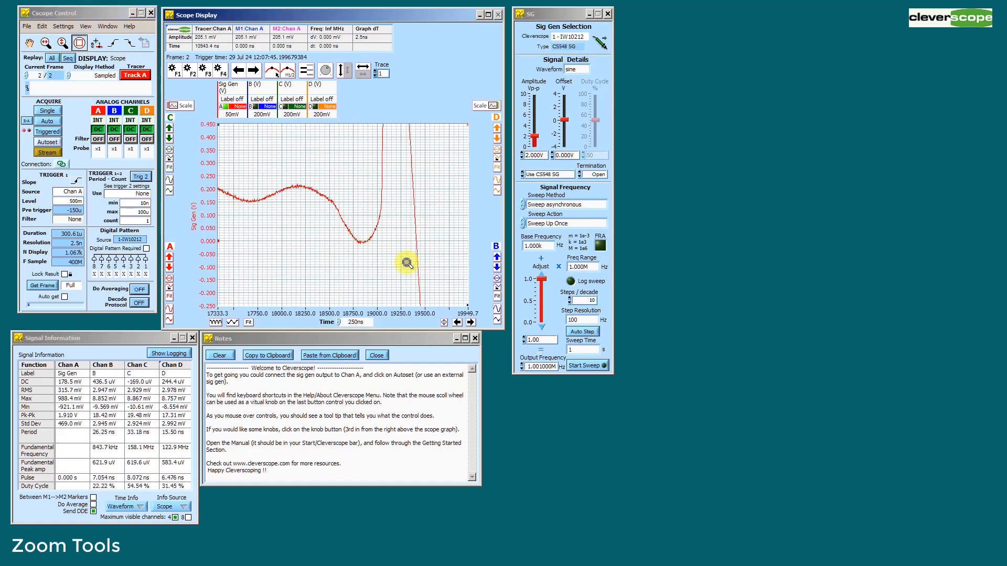
pyautogui.click(239, 71)
pyautogui.click(238, 71)
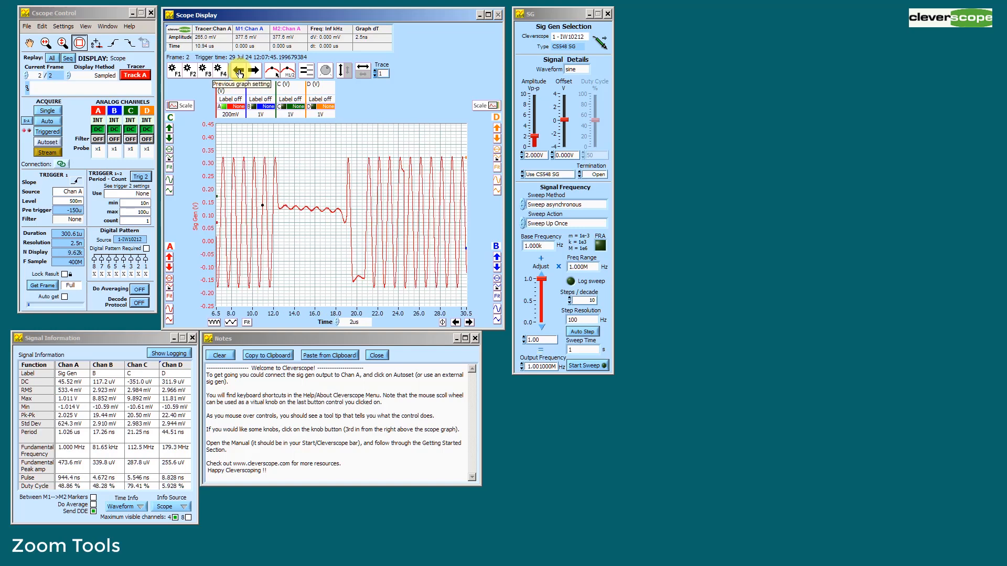
# Zoom into the rippled flat section vertically to 50 mV per division and horizontally to 1 µs per division.
pyautogui.click(63, 43)
pyautogui.moveTo(321, 197); pyautogui.dragTo(322, 234)
pyautogui.click(46, 43)
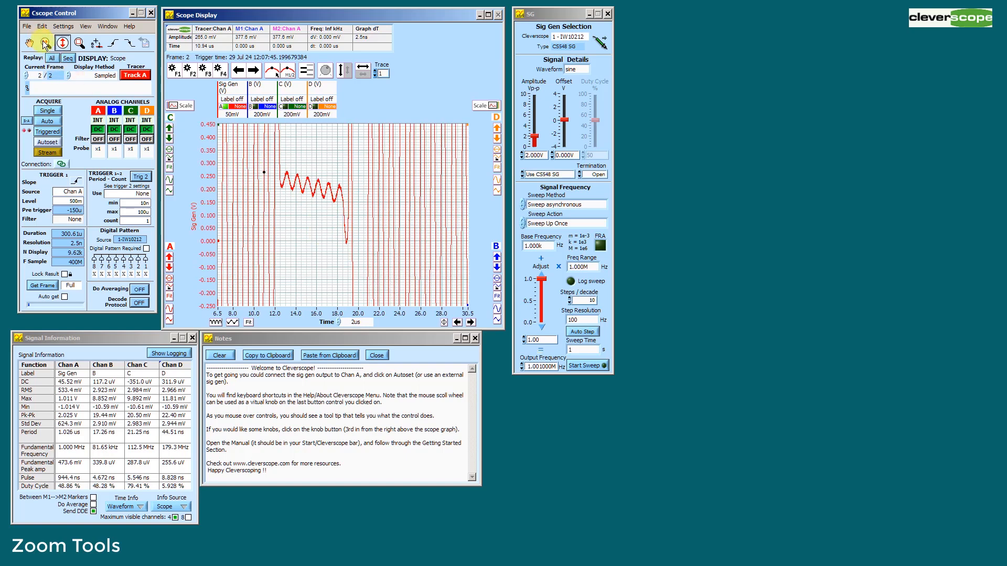
pyautogui.moveTo(307, 240); pyautogui.dragTo(358, 224)
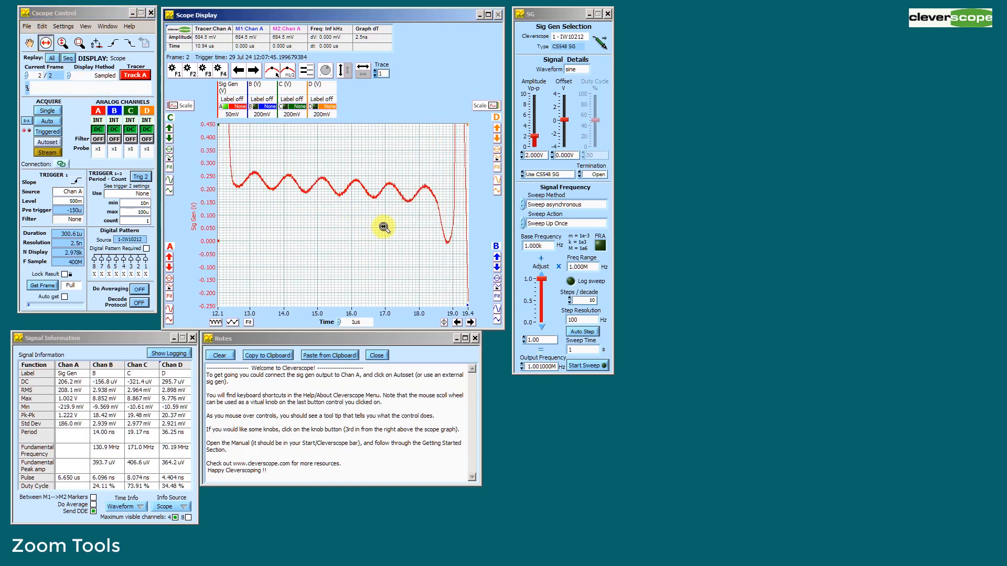
pyautogui.click(30, 43)
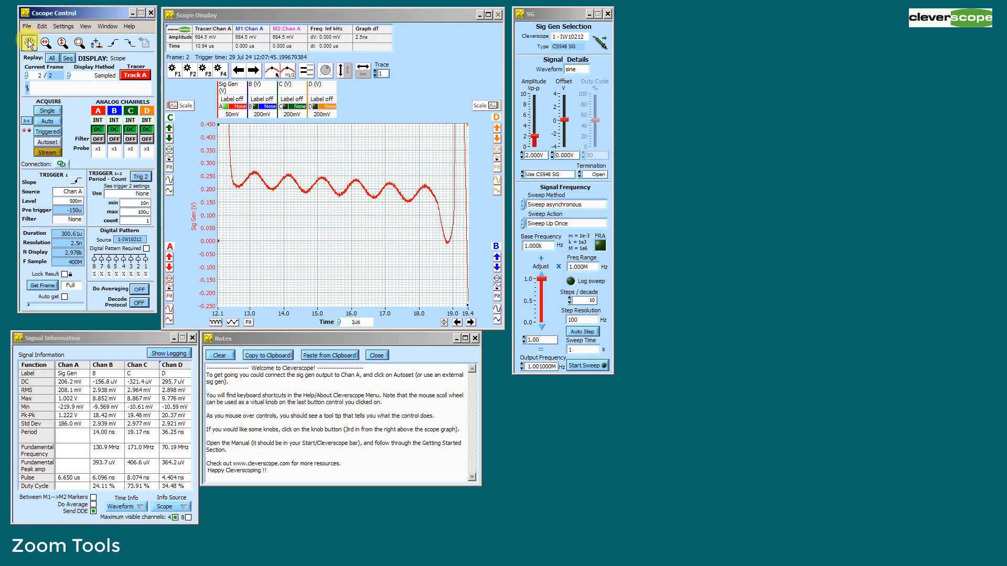
# Open the About Cleverscope window listing the keyboard shortcuts and move it clear of the scope windows.
pyautogui.click(129, 26)
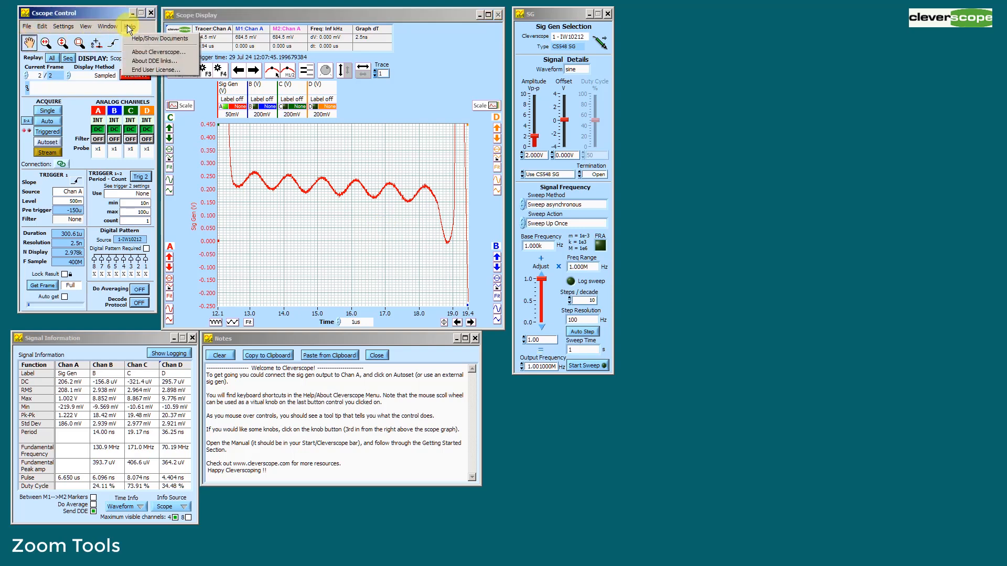
pyautogui.click(148, 51)
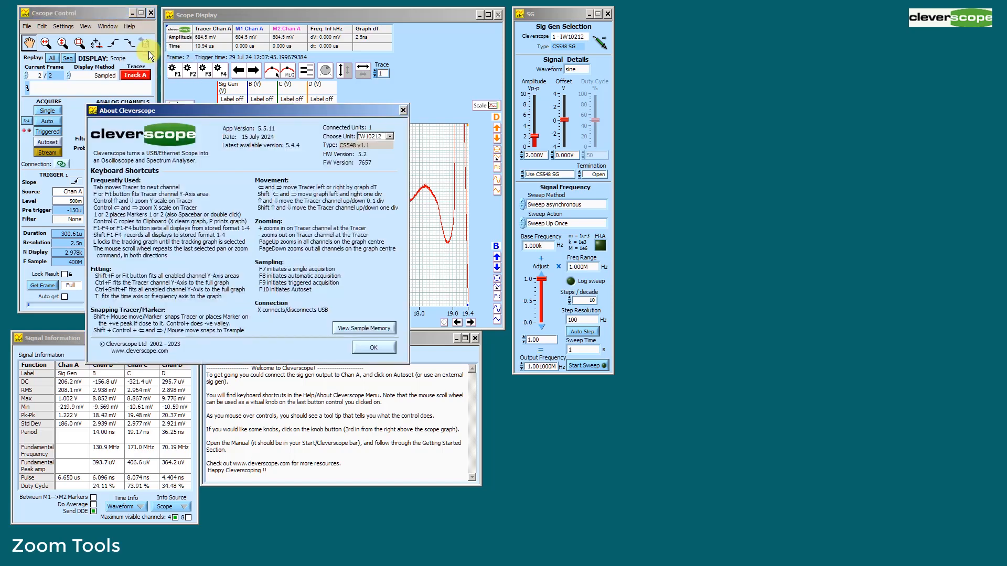
pyautogui.moveTo(196, 111); pyautogui.dragTo(734, 80)
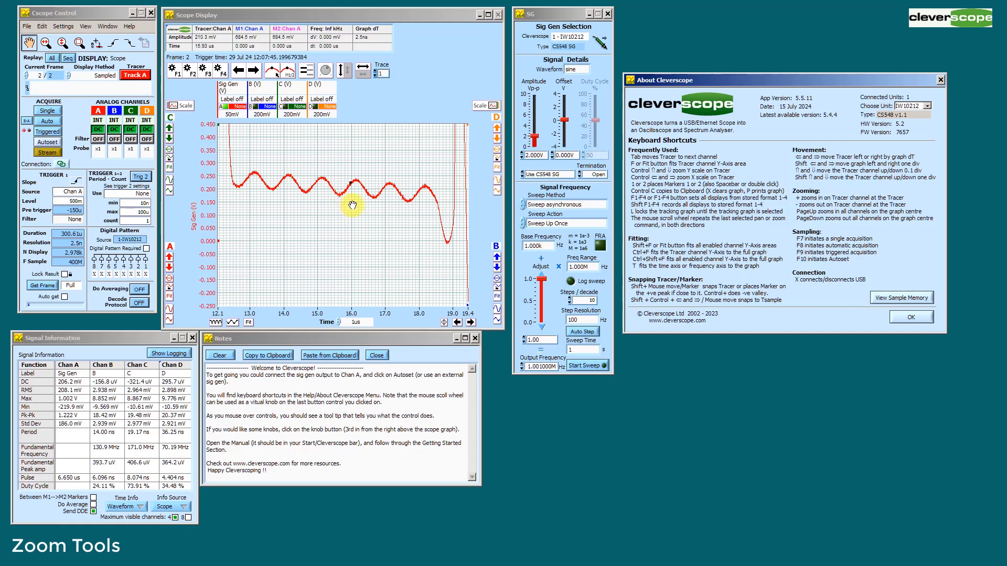
# Place marker 1 on the first ripple peak of the Sig Gen trace at about 13.15 µs.
pyautogui.click(255, 188)
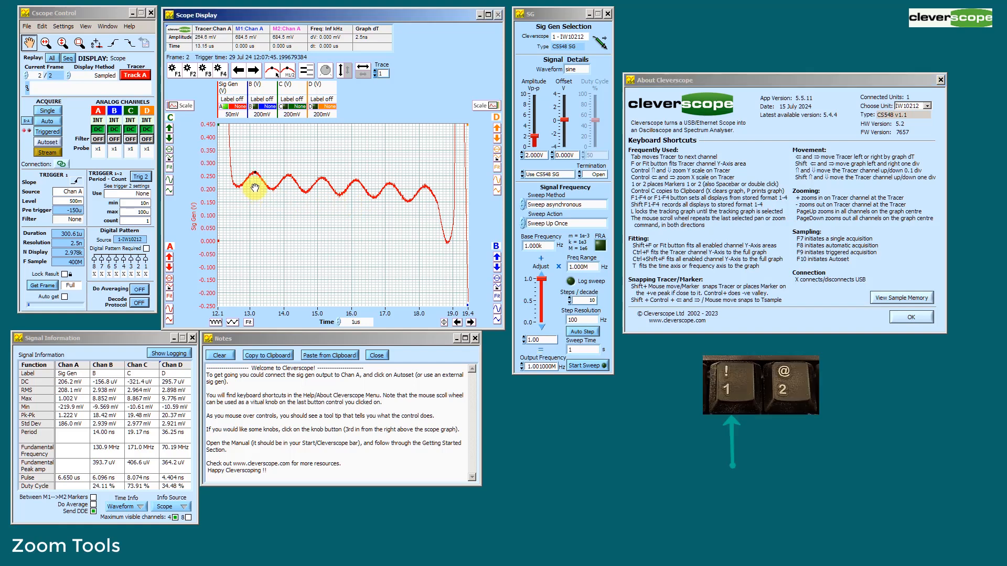
pyautogui.press('1')
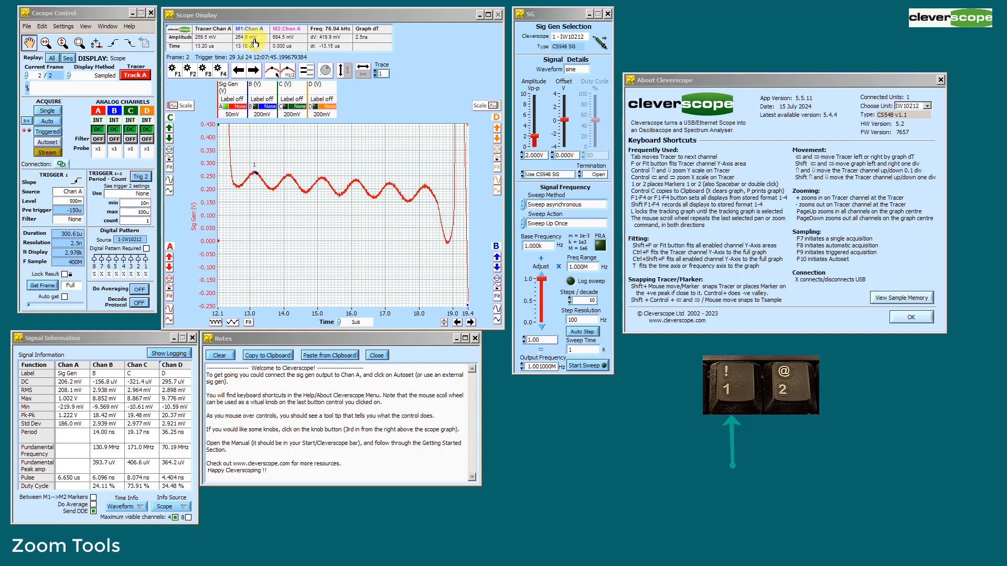
# Place marker 2 on the second ripple peak of the Sig Gen trace at about 14.11 µs.
pyautogui.click(287, 193)
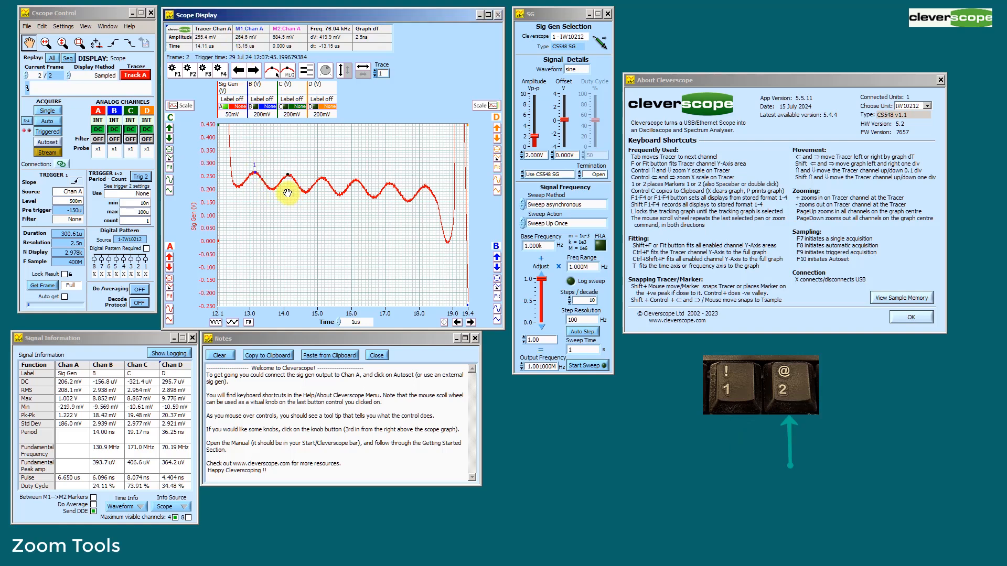
pyautogui.press('2')
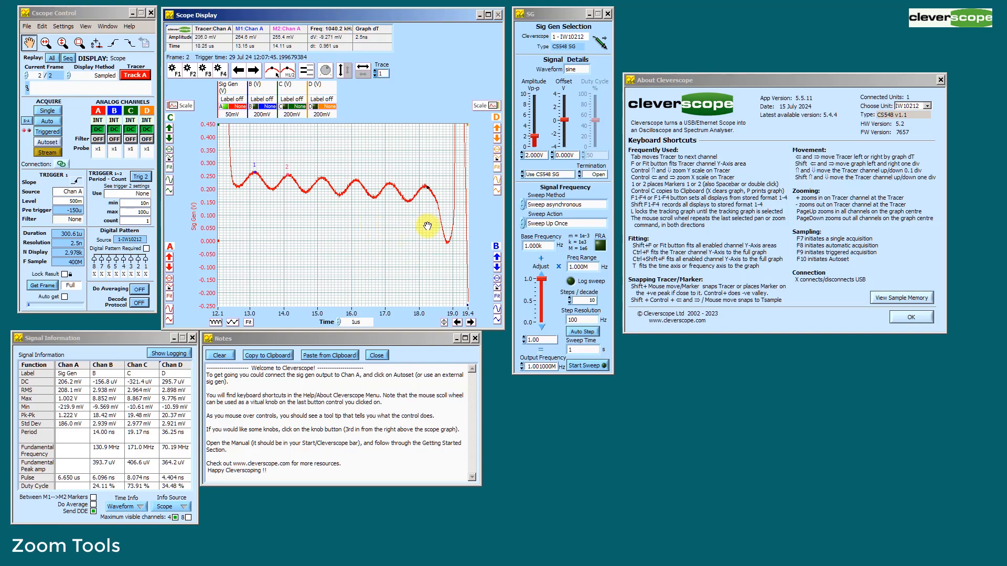
# Zoom the graph out horizontally to 20 µs per division and vertically to 250 mV per division.
pyautogui.scroll(-4, 428, 226)
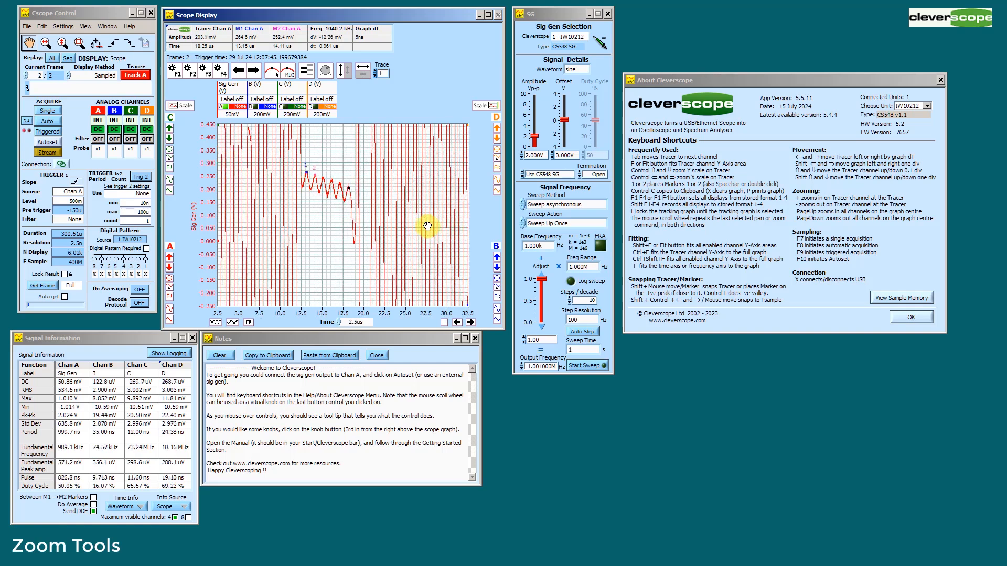
pyautogui.scroll(-8, 427, 226)
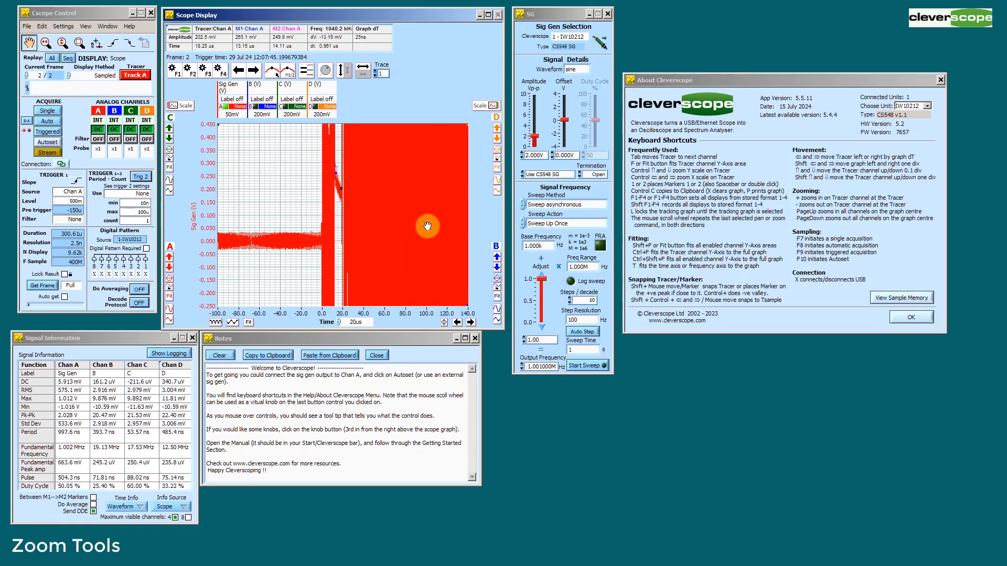
pyautogui.hotkey('ctrl', 'Down')
pyautogui.hotkey('ctrl', 'Down')
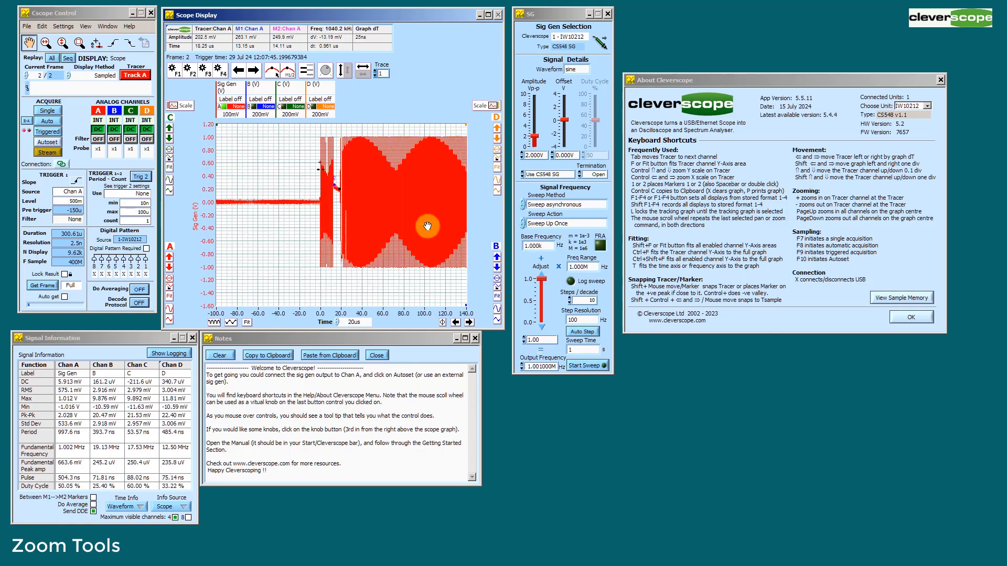
pyautogui.hotkey('ctrl', 'Down')
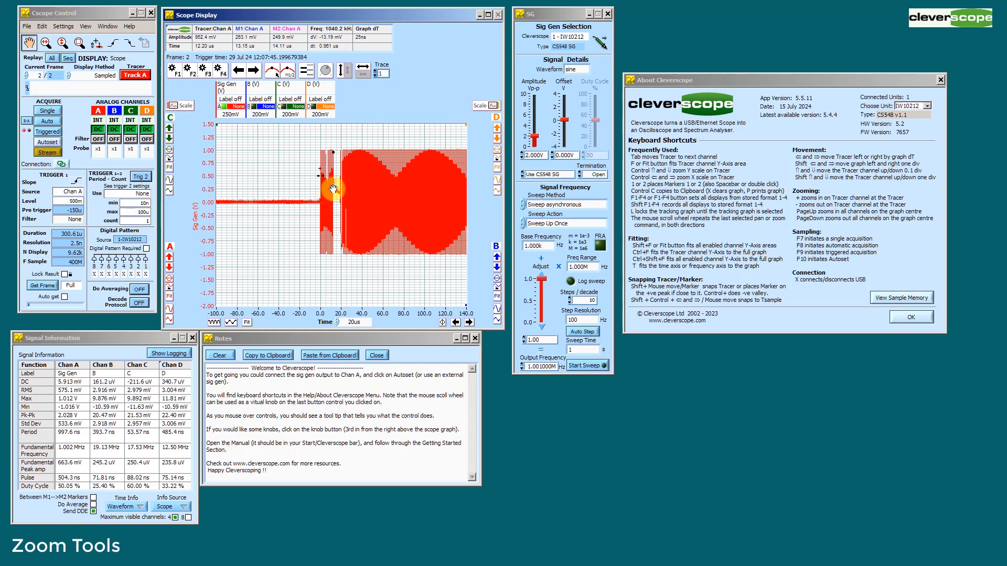
# Zoom in on the trace near 12 µs to 1 µs per division and pan the graph to the 0–12 µs range.
pyautogui.scroll(4, 333, 189)
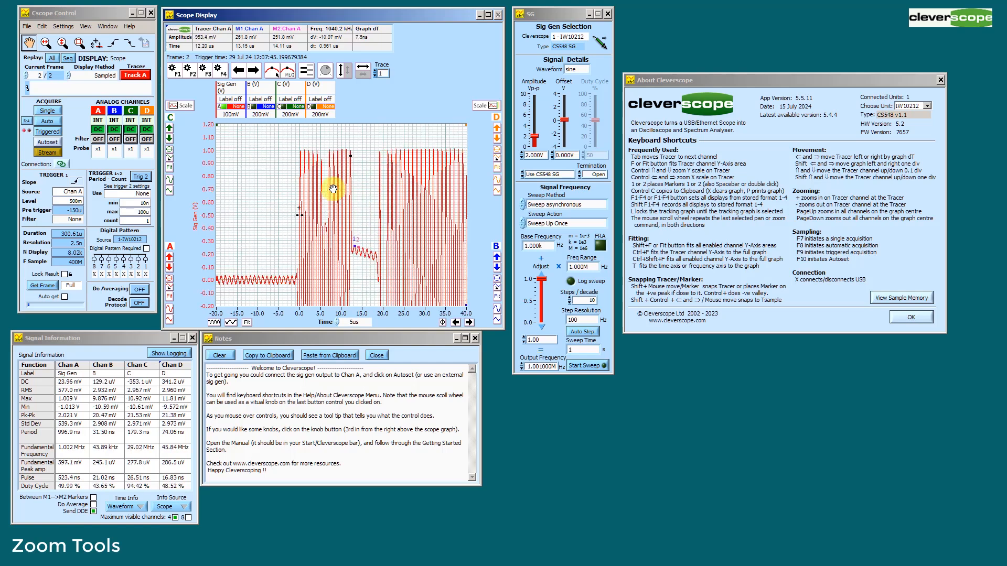
pyautogui.scroll(3, 333, 189)
pyautogui.scroll(3, 333, 189)
pyautogui.scroll(-3, 333, 189)
pyautogui.scroll(-1, 333, 157)
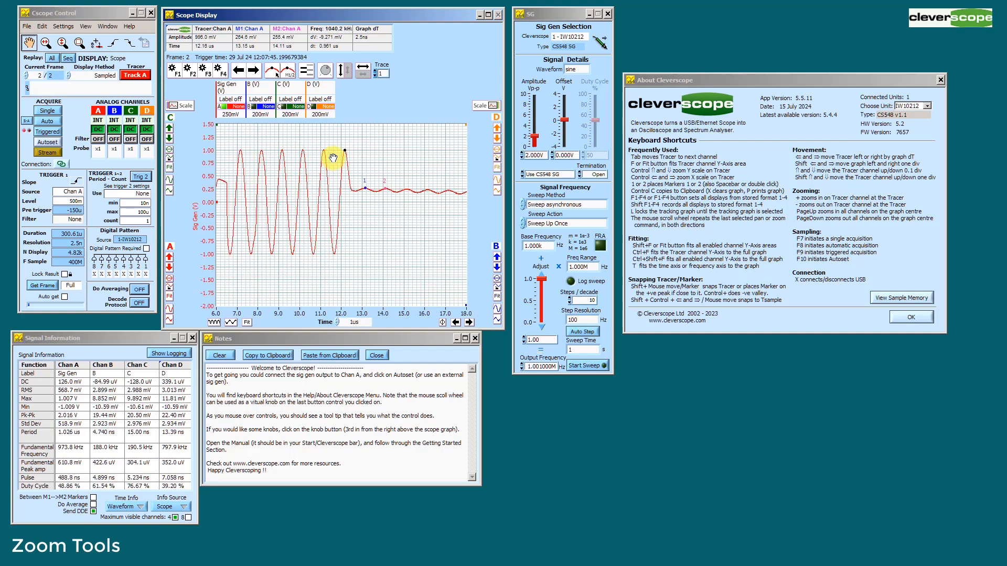
pyautogui.moveTo(231, 200); pyautogui.dragTo(356, 226)
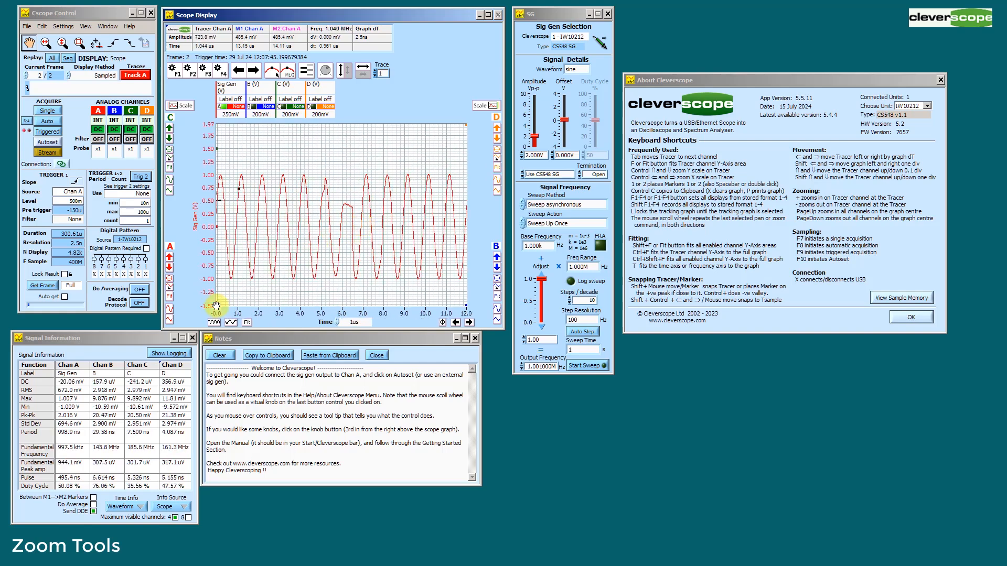
# Fit the whole capture to the time axis, and step back to the previous graph setting and forward again.
pyautogui.click(246, 323)
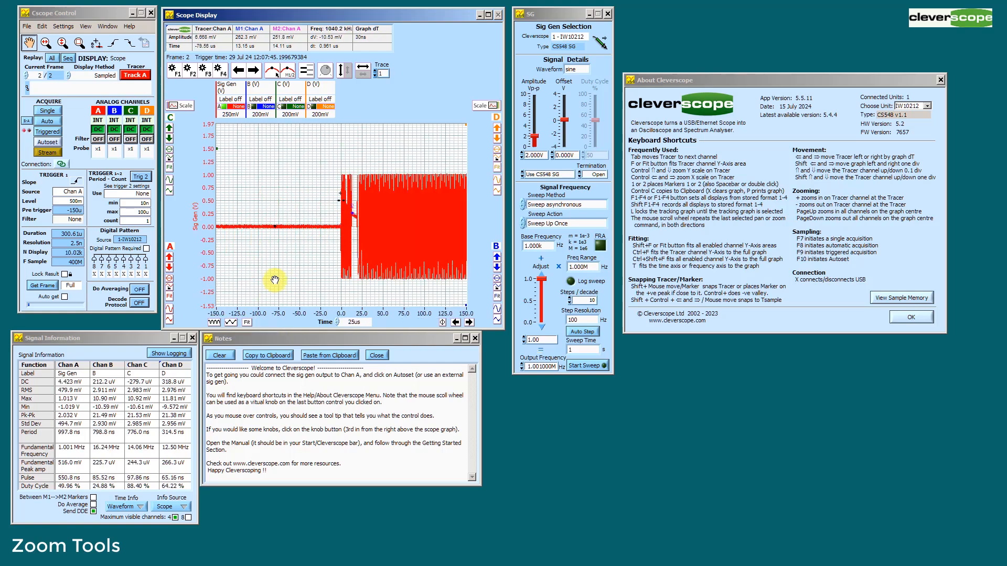
pyautogui.click(239, 71)
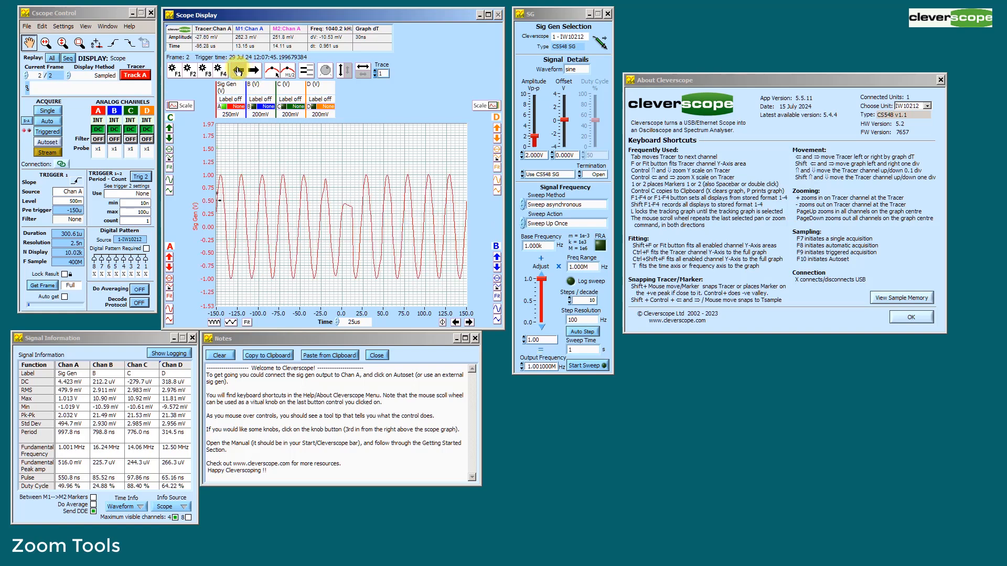
pyautogui.click(254, 70)
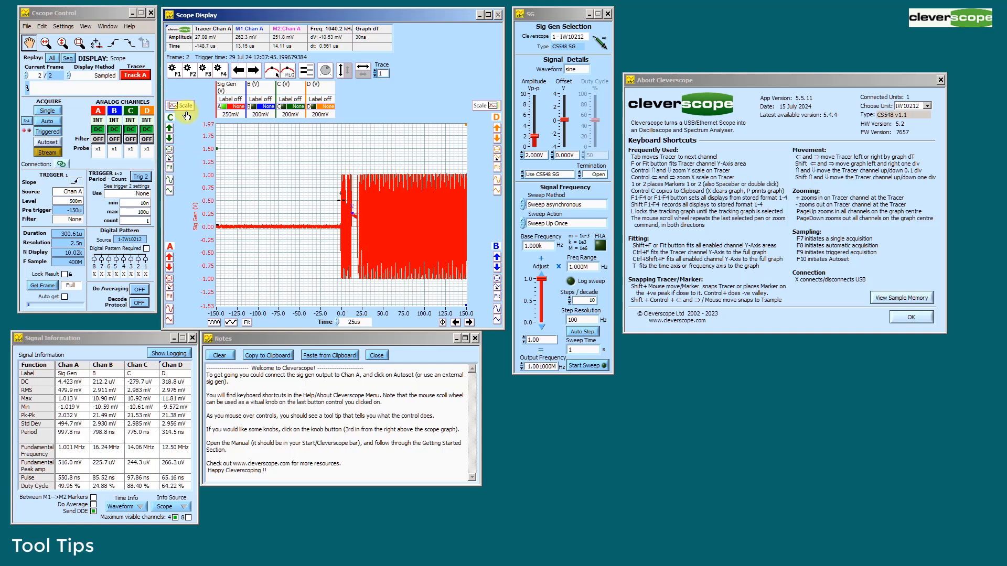
# Turn off the display of tool tips and check the option in the settings.
pyautogui.click(64, 27)
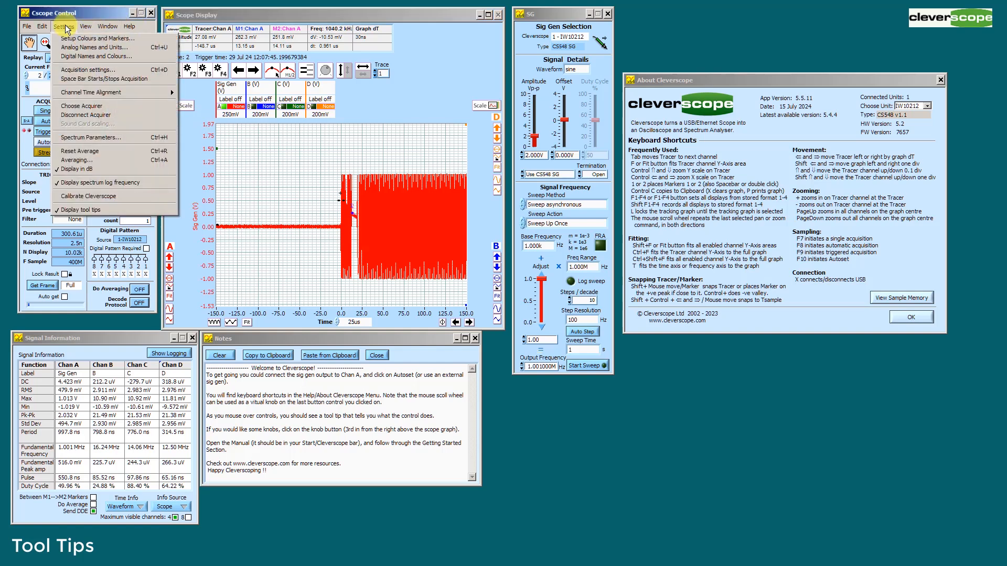
pyautogui.click(90, 211)
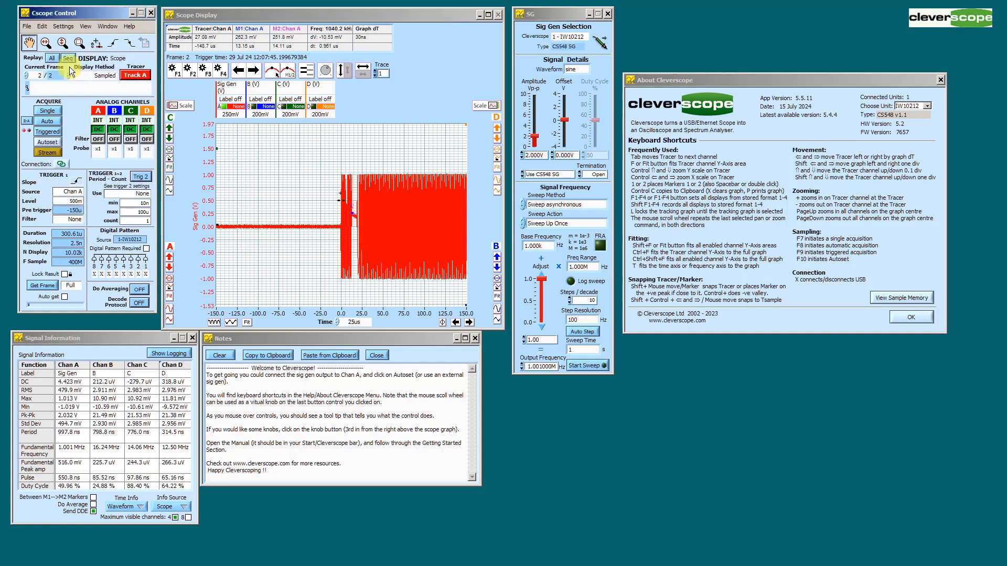
pyautogui.click(63, 26)
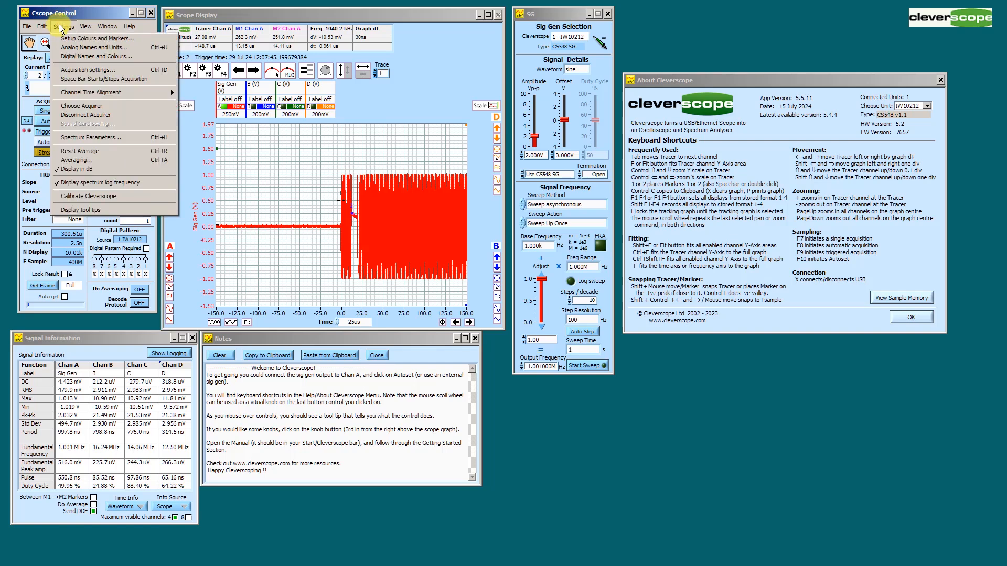
pyautogui.click(289, 164)
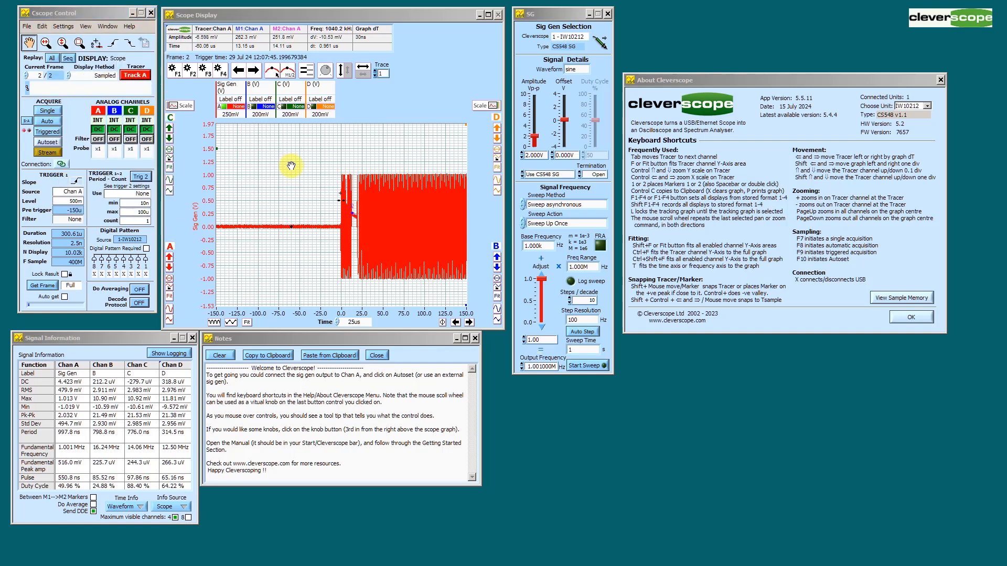
# Annotate the first peak of the Sig Gen trace near 0 µs with "First Peak" and return to the pan tool.
pyautogui.click(344, 184)
pyautogui.scroll(5, 344, 185)
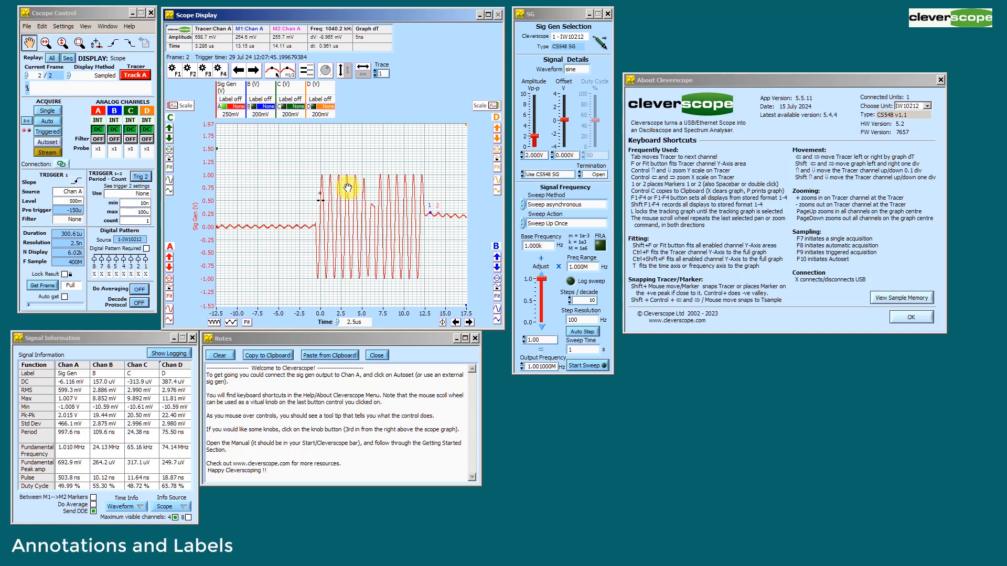
pyautogui.click(96, 42)
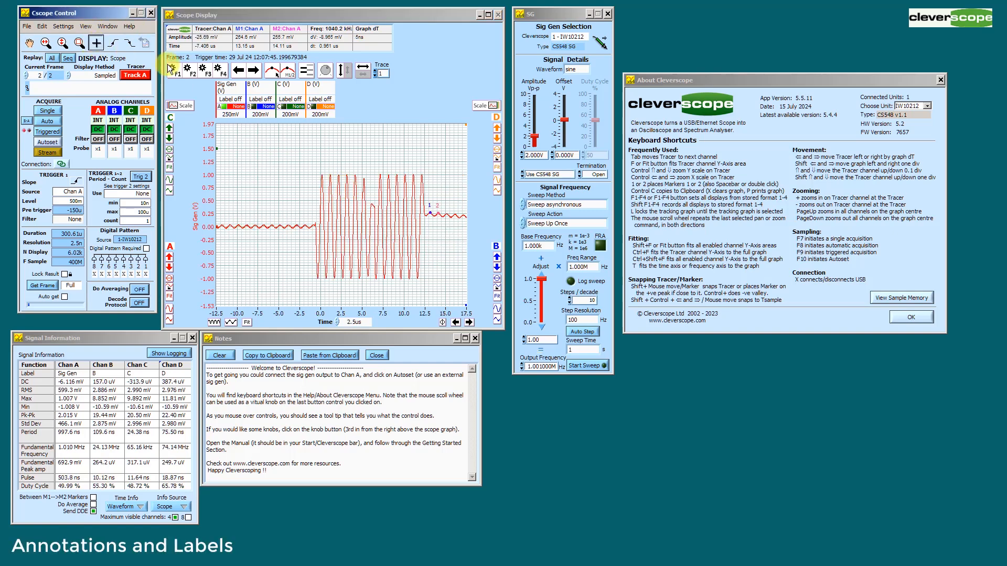
pyautogui.click(322, 173)
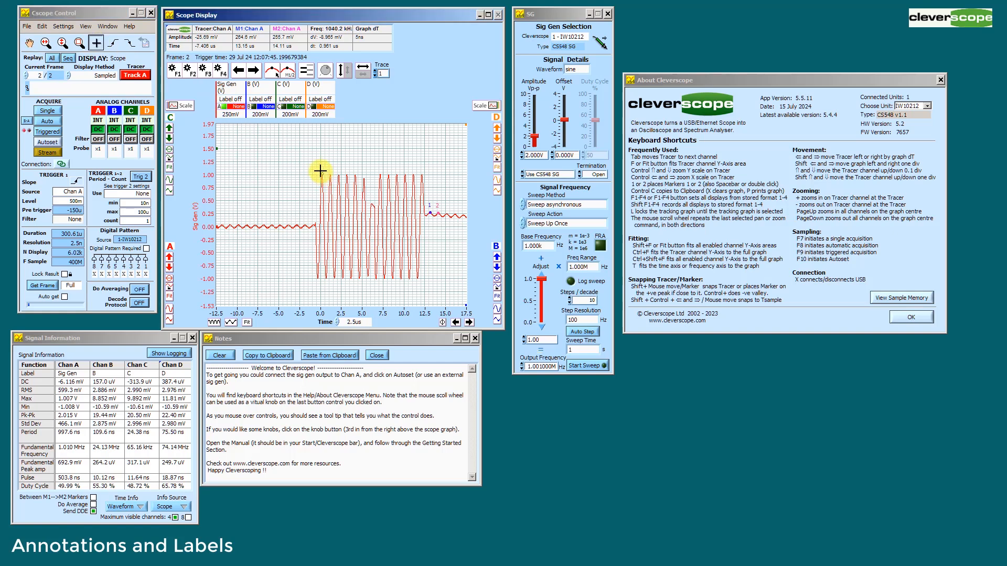
pyautogui.write('First Peak')
pyautogui.moveTo(322, 173)
pyautogui.mouseDown()
pyautogui.moveTo(308, 174)
pyautogui.moveTo(321, 174)
pyautogui.mouseUp()
pyautogui.click(29, 43)
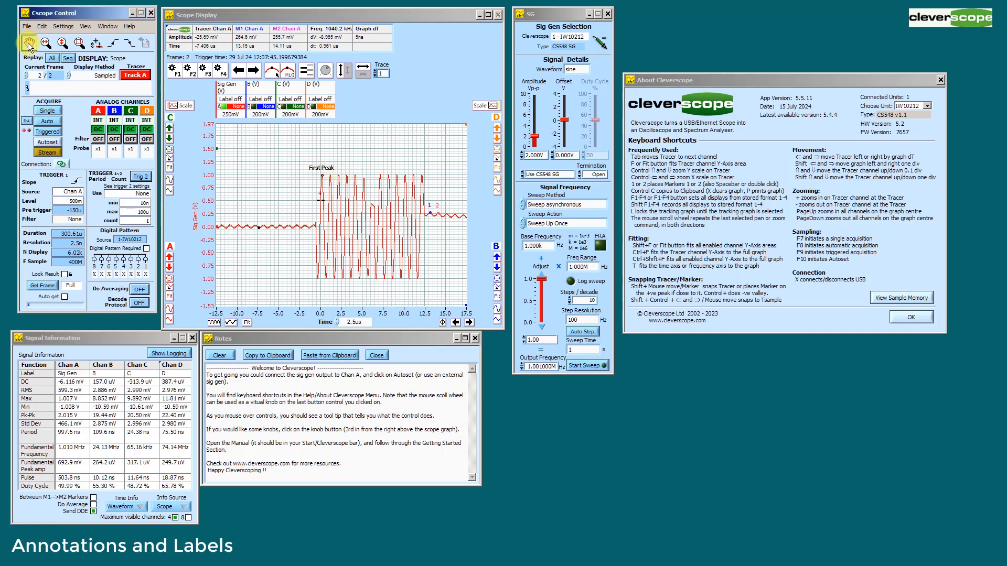
# Shift the Channel A trace upward on the graph and back down to its starting level.
pyautogui.click(170, 257)
pyautogui.click(169, 257)
pyautogui.click(169, 257)
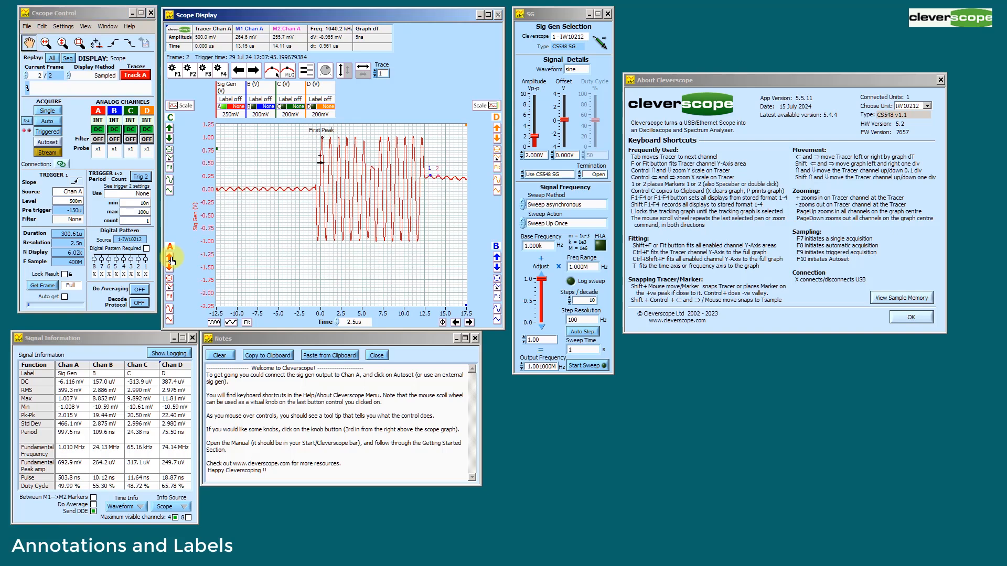
pyautogui.click(169, 267)
pyautogui.click(170, 267)
pyautogui.click(170, 267)
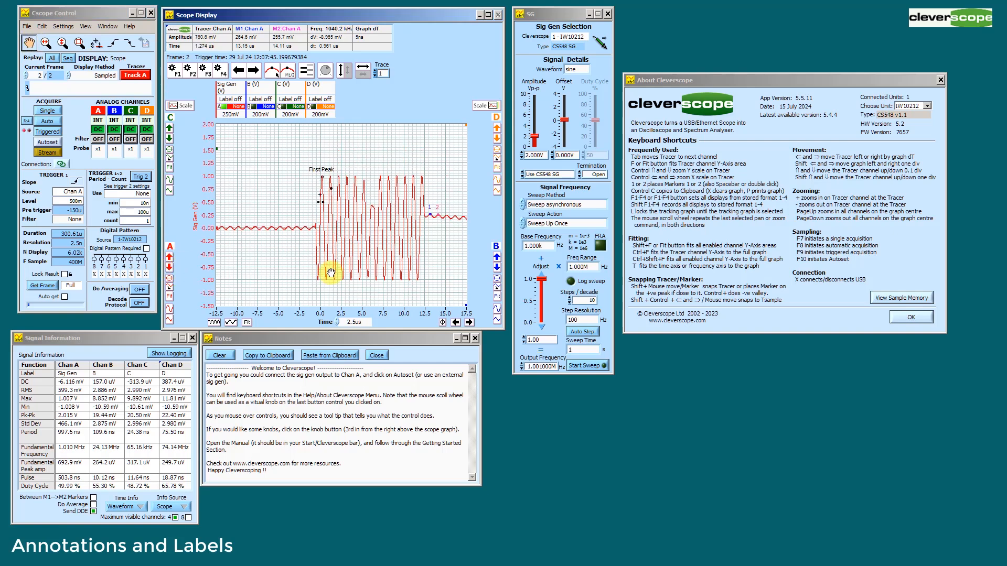
# Pan along the time axis, zoom out to 500 mV per division, and fit the full capture in time.
pyautogui.click(456, 322)
pyautogui.click(456, 322)
pyautogui.click(456, 322)
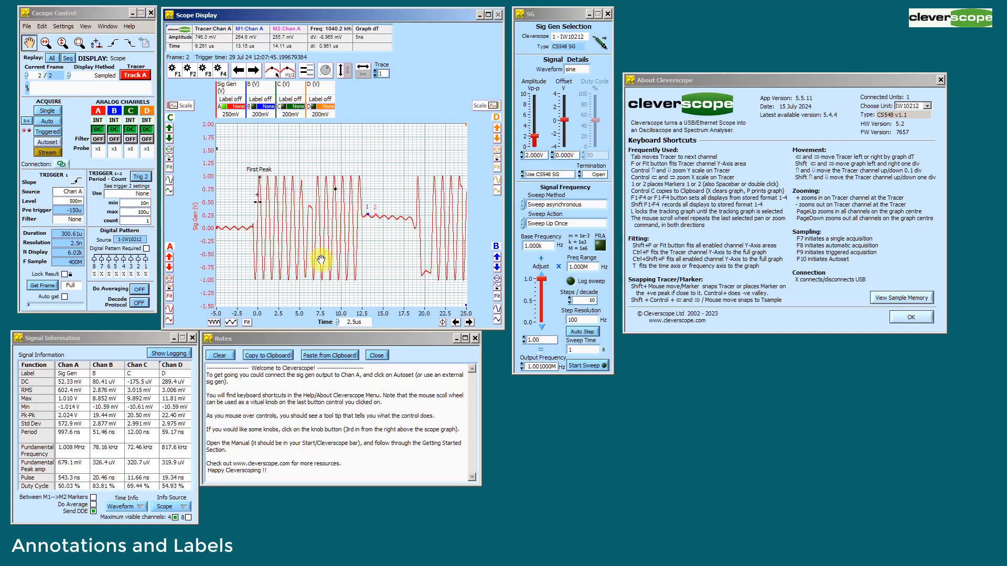
pyautogui.scroll(-1, 258, 226)
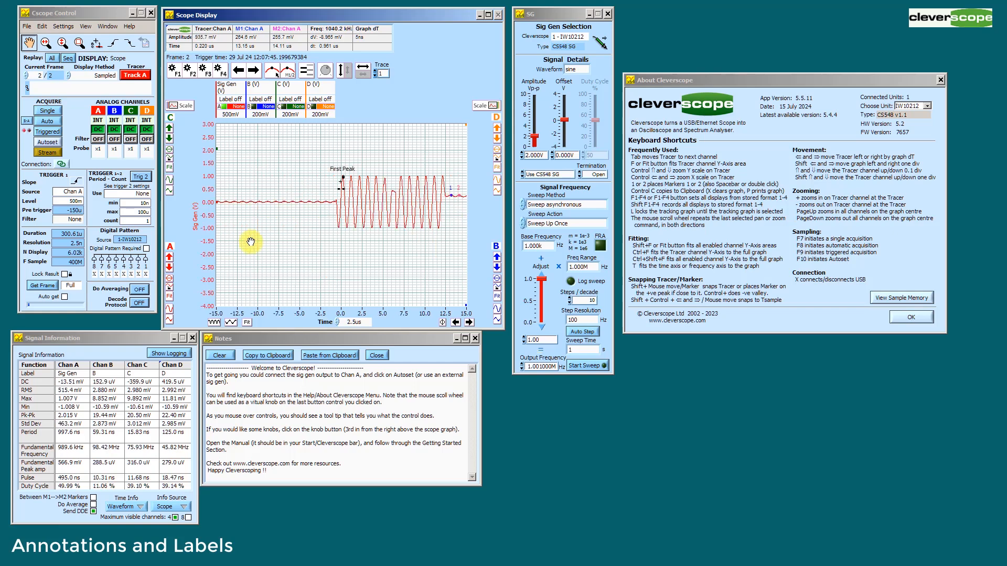
pyautogui.click(247, 323)
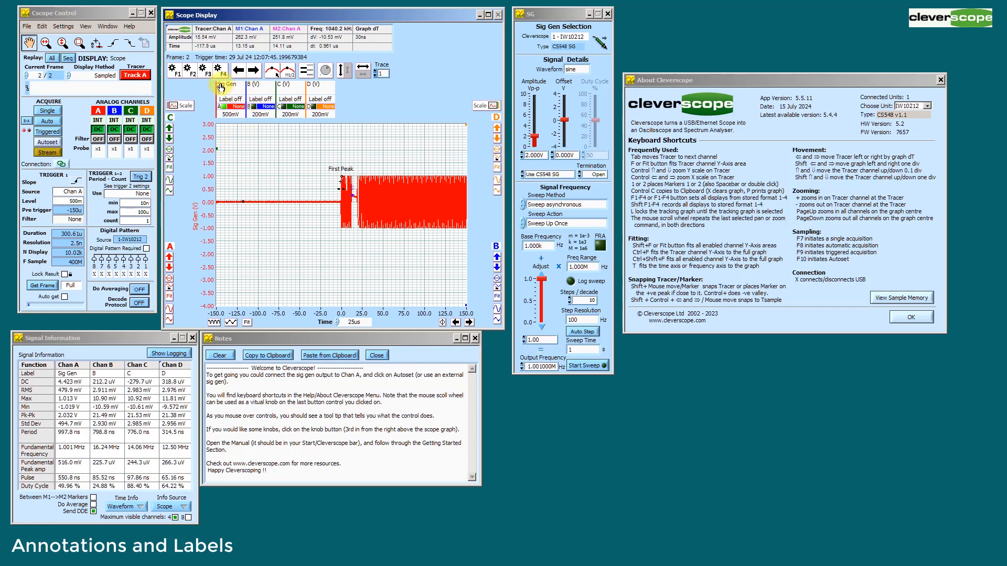
# Set the Channel A label to Label track so the Sig Gen name follows the trace.
pyautogui.click(231, 100)
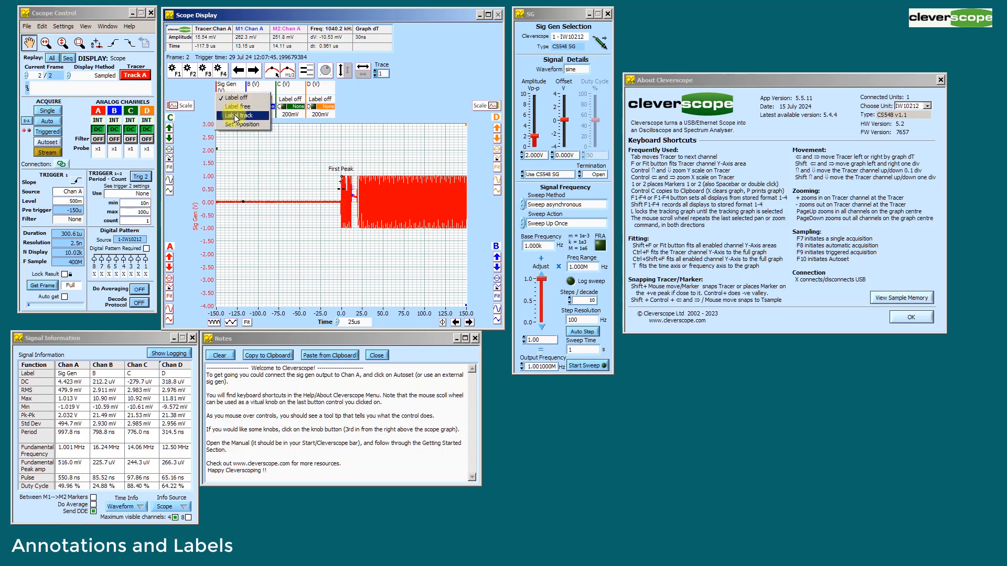
pyautogui.click(235, 116)
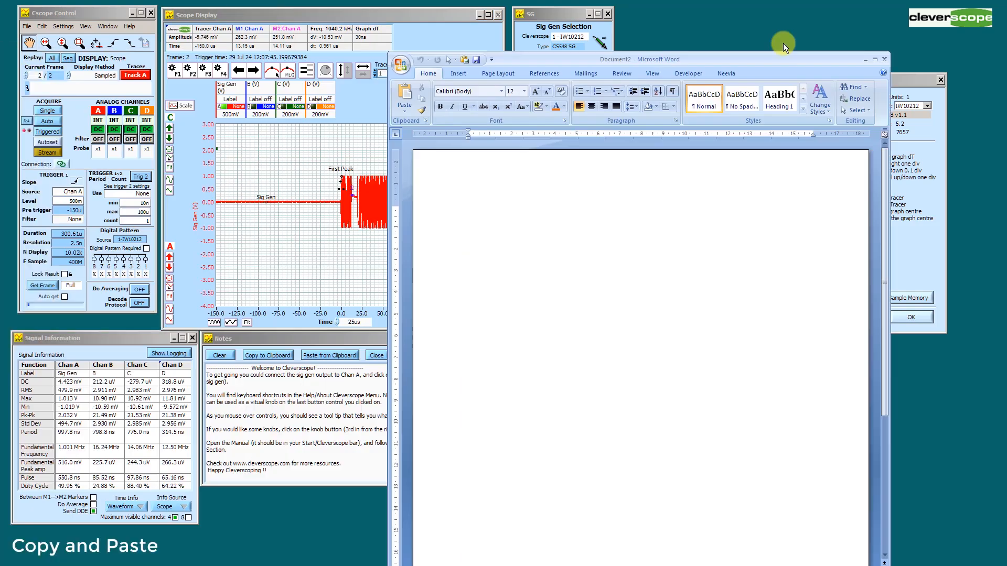
# Copy the Scope Display graph and paste it into the blank Word document placed beside the scope windows.
pyautogui.moveTo(783, 48); pyautogui.dragTo(662, 15)
pyautogui.click(248, 16)
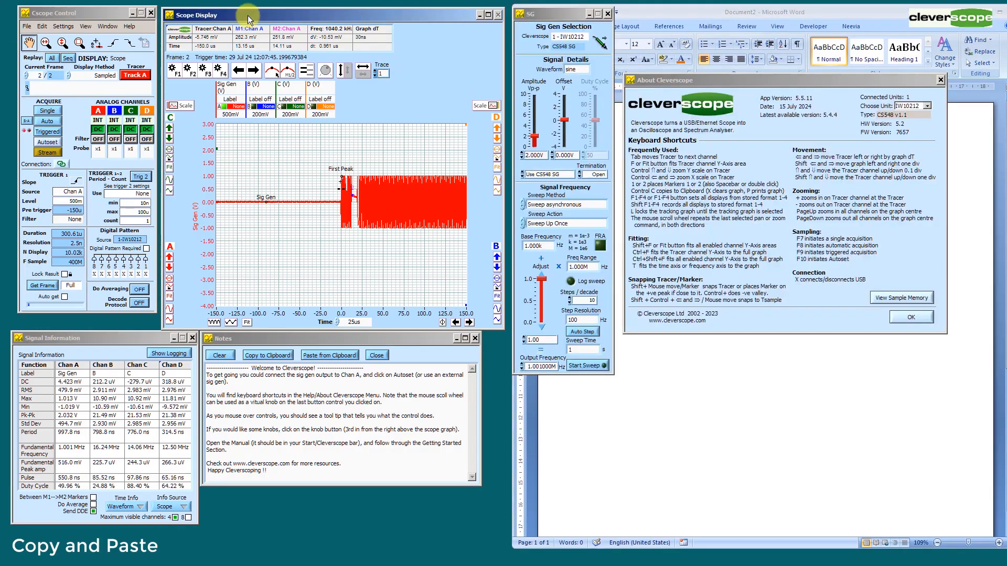
pyautogui.hotkey('ctrl', 'c')
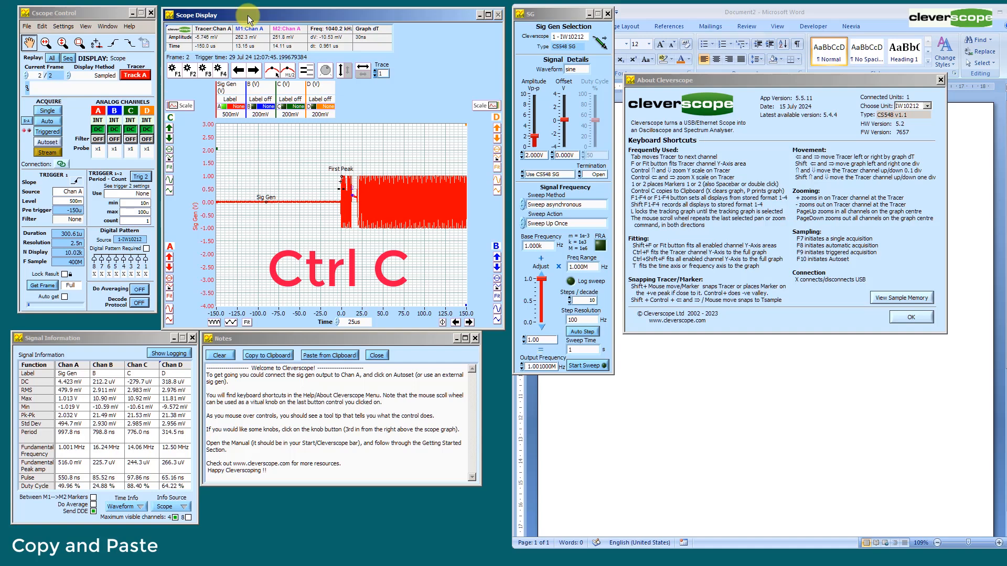
pyautogui.click(808, 383)
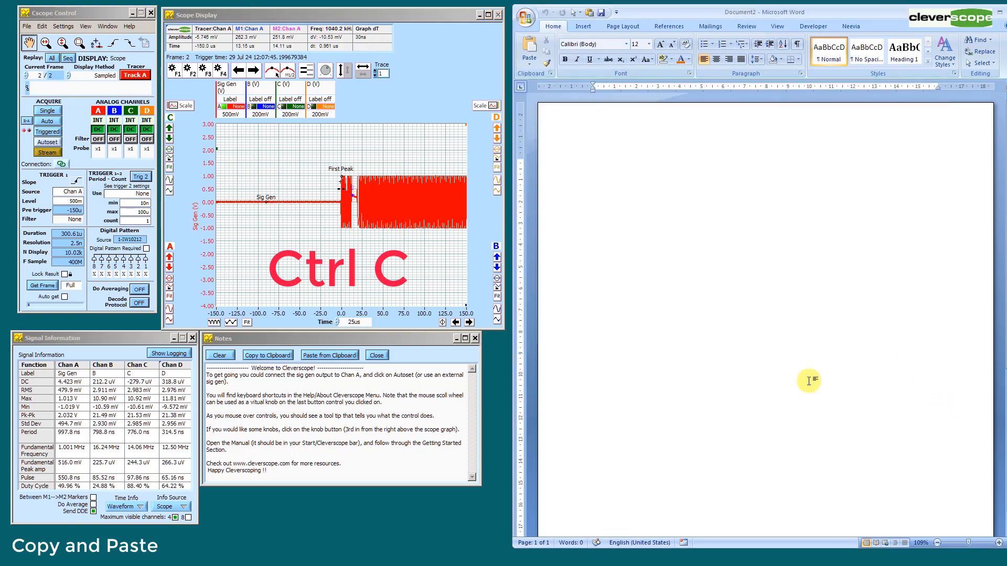
pyautogui.hotkey('ctrl', 'v')
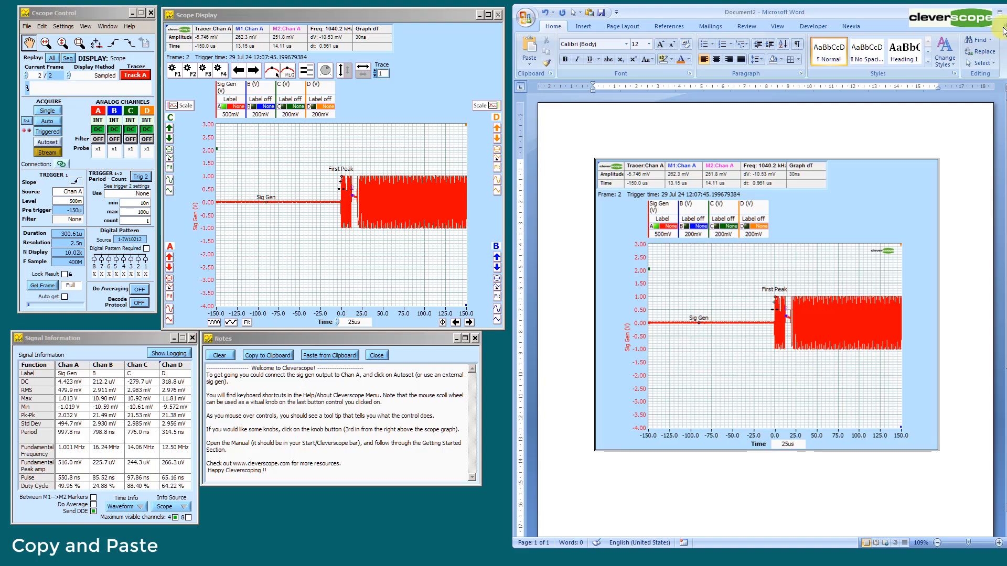
# Move the Word window clear and close the document without saving it.
pyautogui.moveTo(762, 10); pyautogui.dragTo(646, 17)
pyautogui.click(895, 18)
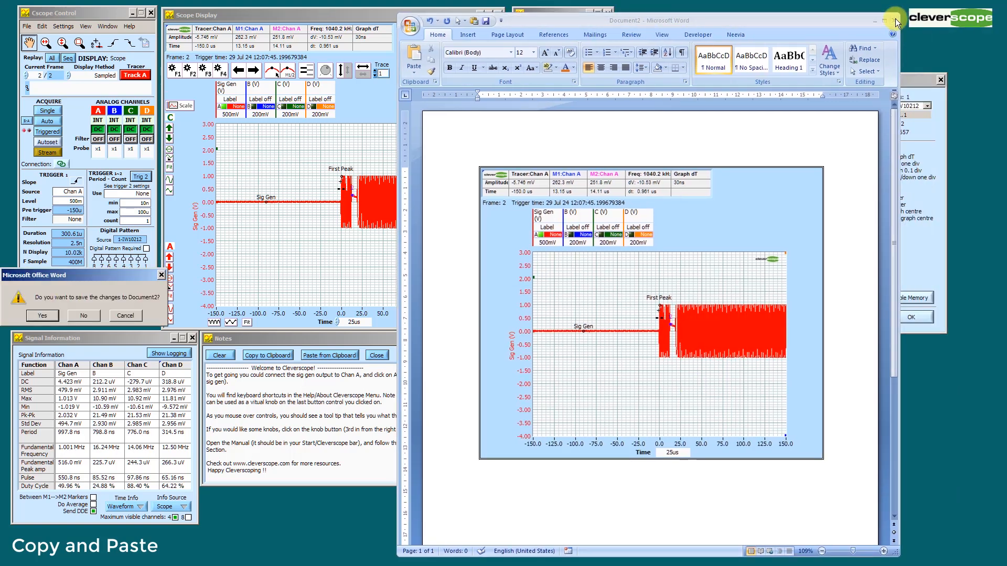
pyautogui.click(88, 312)
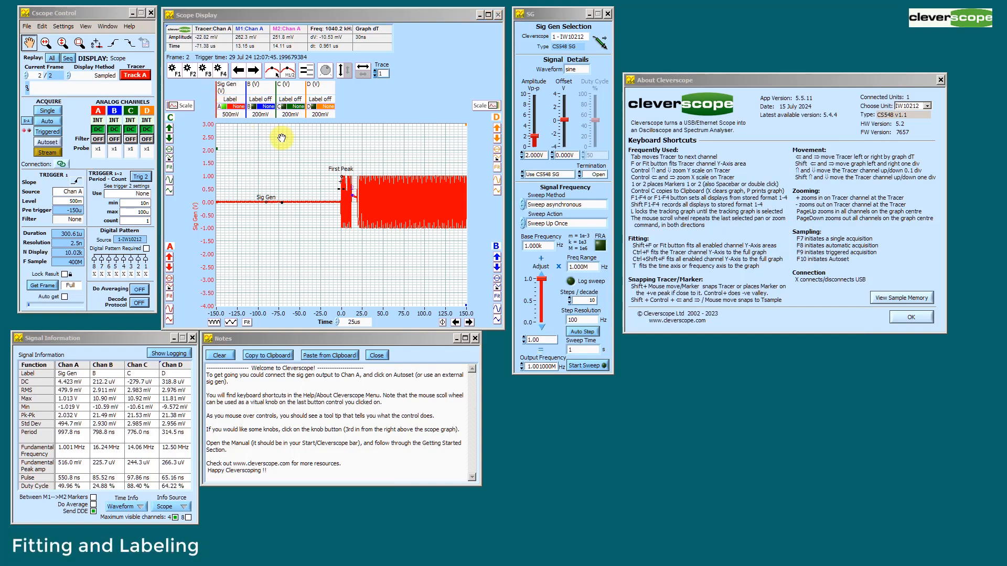
# Show Channel B alongside the Sig Gen trace in the Scope Display.
pyautogui.click(259, 111)
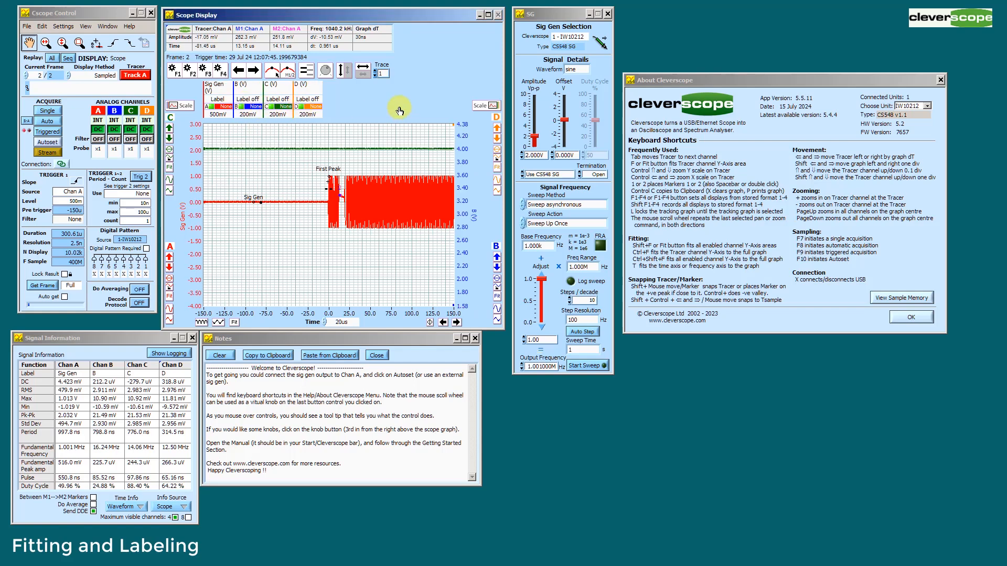
pyautogui.click(226, 260)
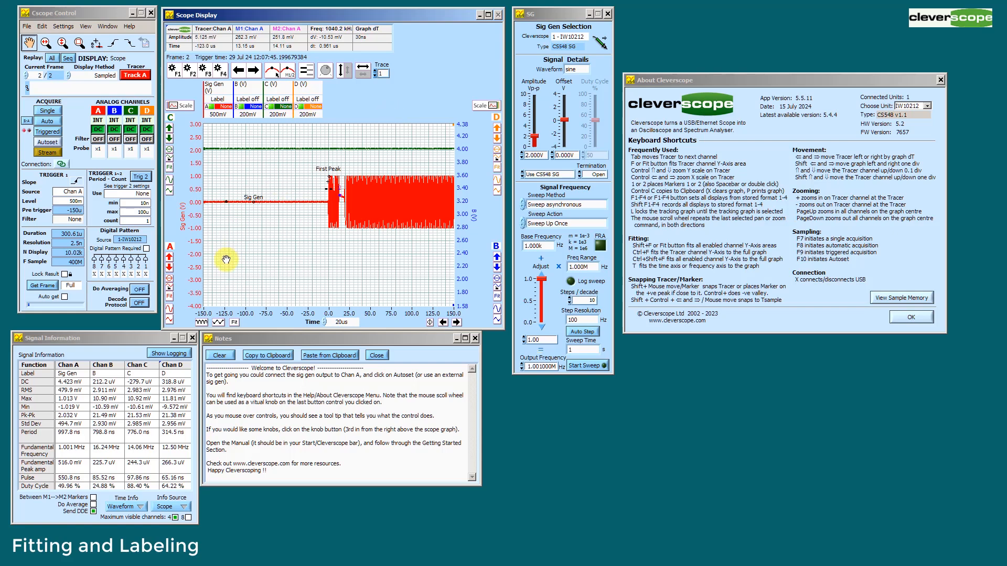
# Fit all channels as separated traces in the Scope Display, then refit them while acquiring in Auto mode.
pyautogui.click(169, 296)
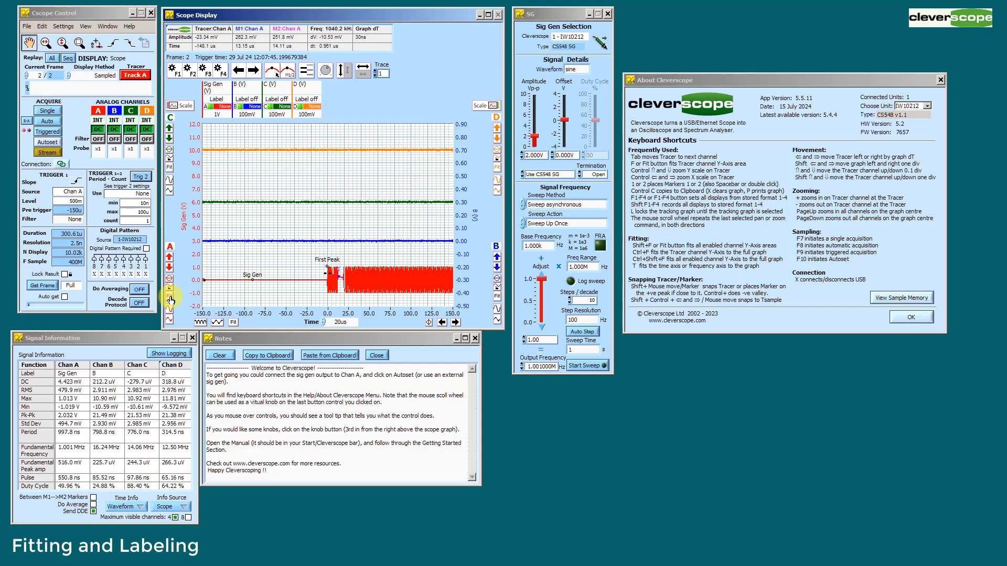
pyautogui.click(46, 121)
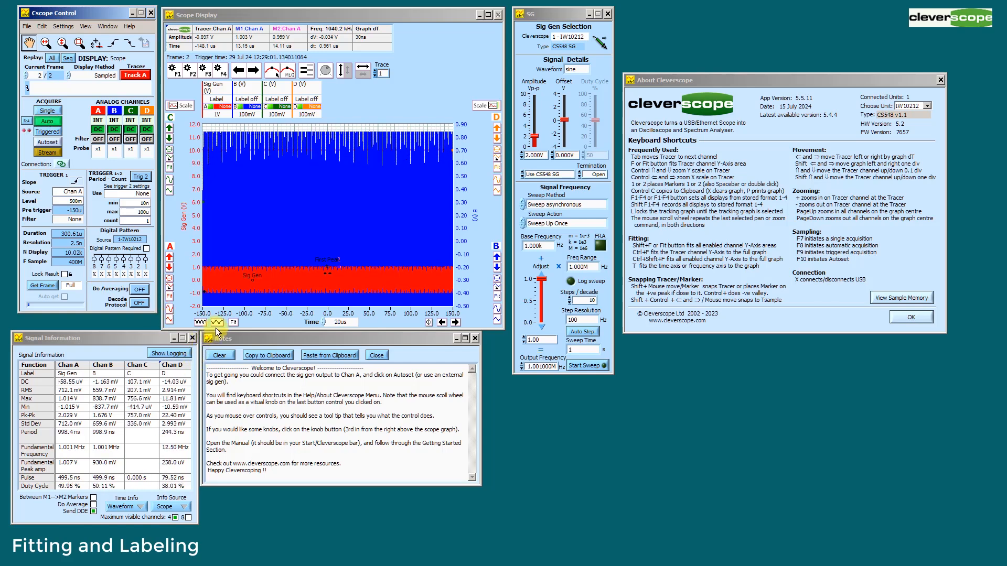
pyautogui.click(170, 298)
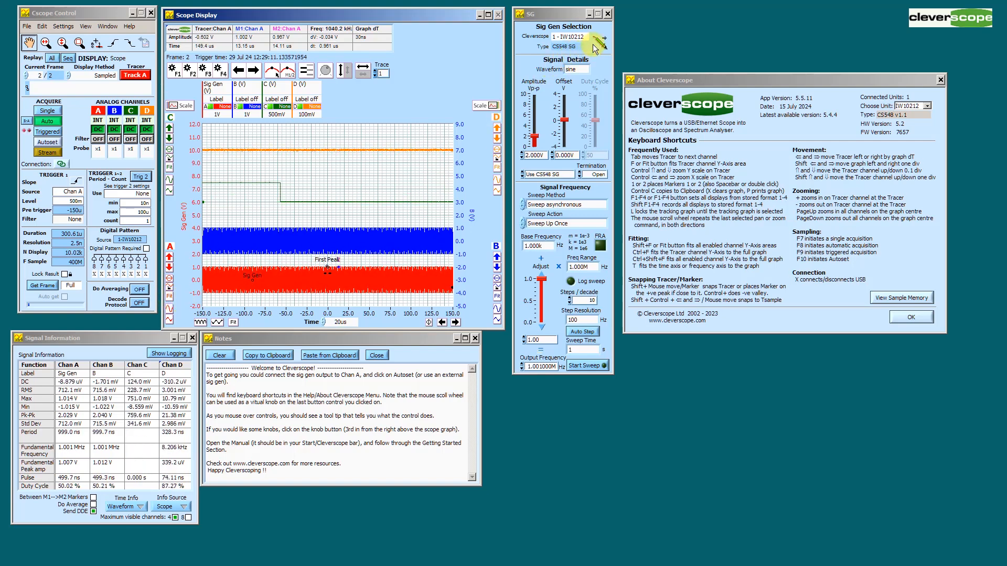
# Show the signal generator's Probe Comp controls and set the Probe Comp frequency to 100k.
pyautogui.click(556, 20)
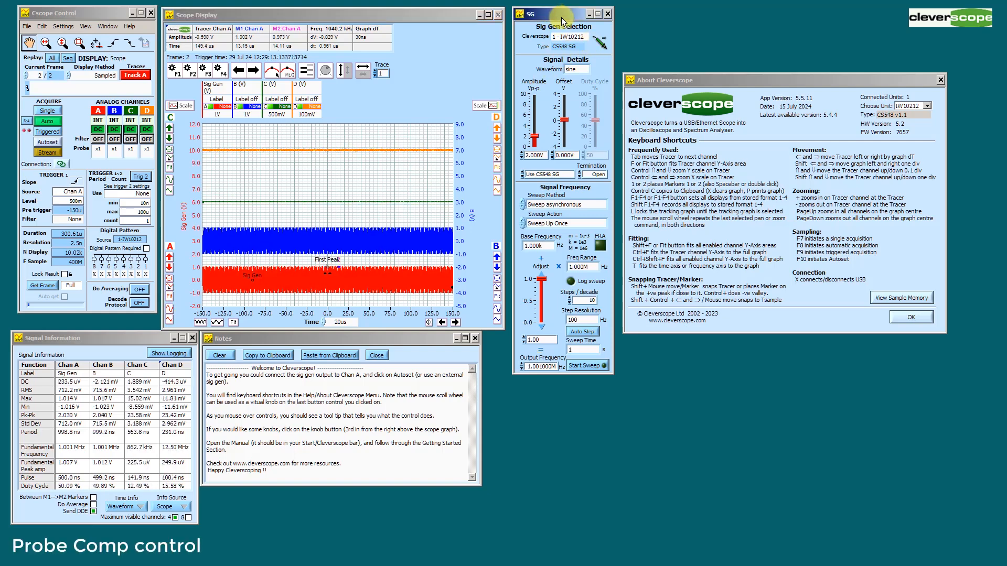
pyautogui.click(604, 45)
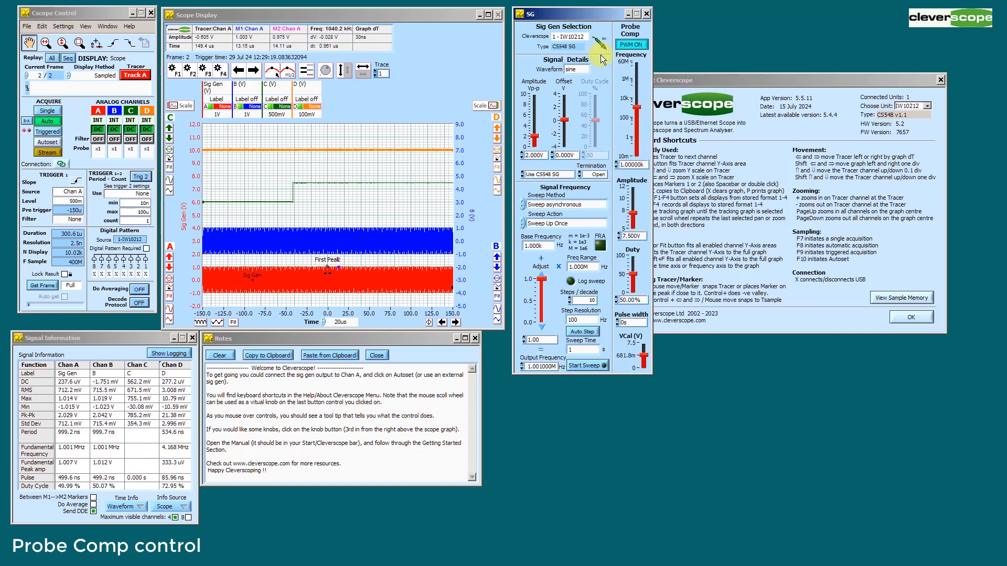
pyautogui.moveTo(647, 166); pyautogui.dragTo(601, 156)
pyautogui.write('100k')
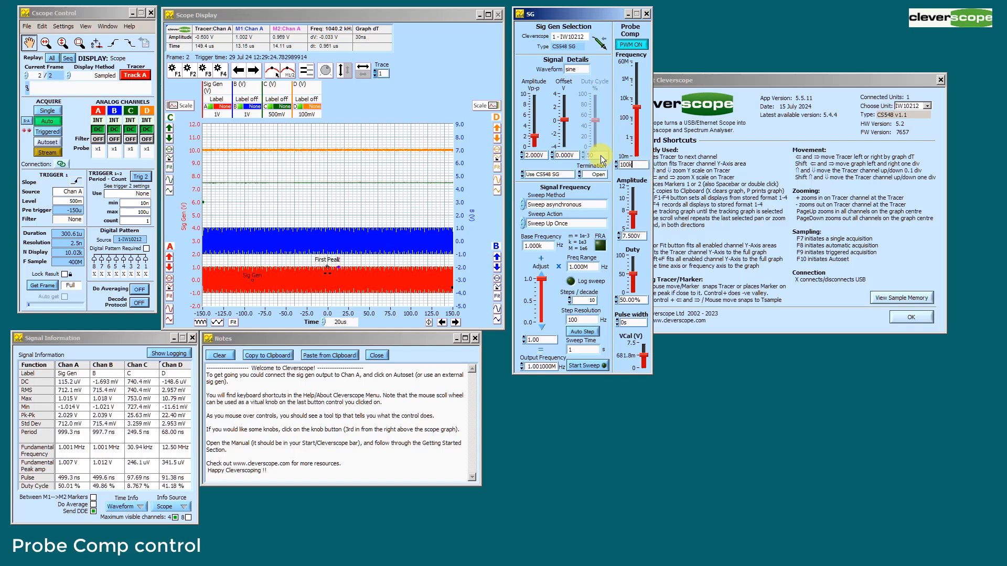
pyautogui.press('Return')
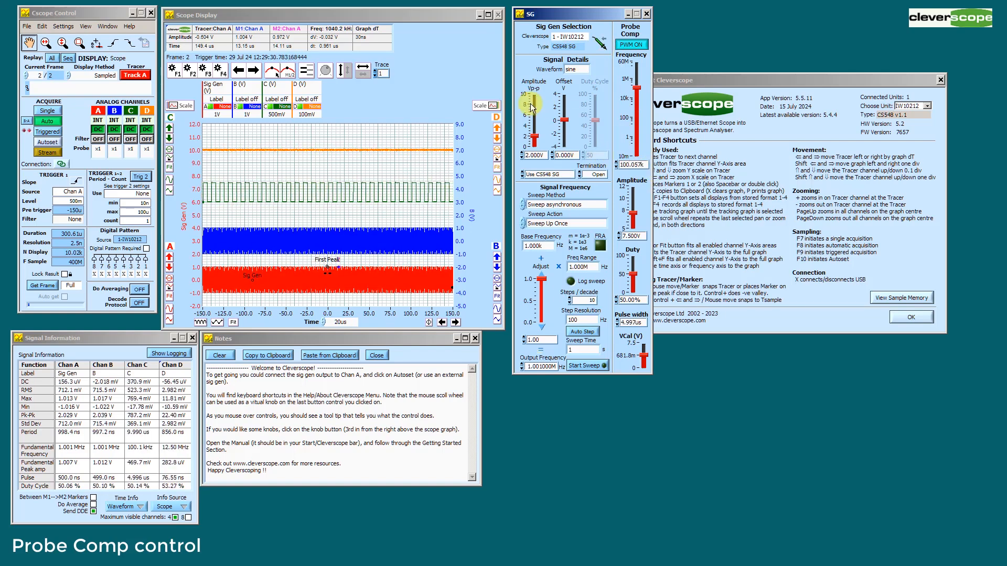
# Set the Sig Gen Inv and Probe Comp channel labels to Label track on a 1us time scale.
pyautogui.click(321, 253)
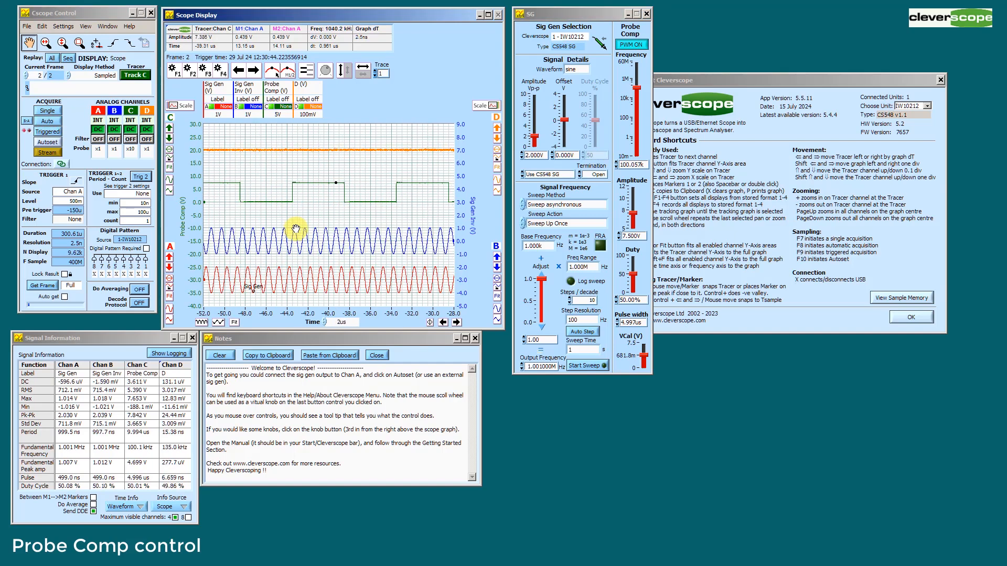
pyautogui.scroll(1, 296, 229)
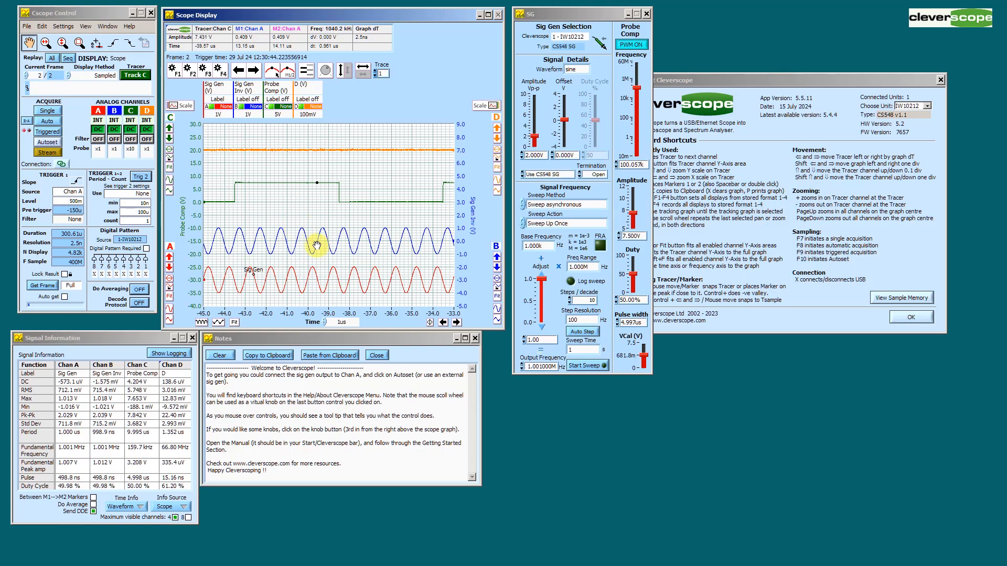
pyautogui.click(246, 103)
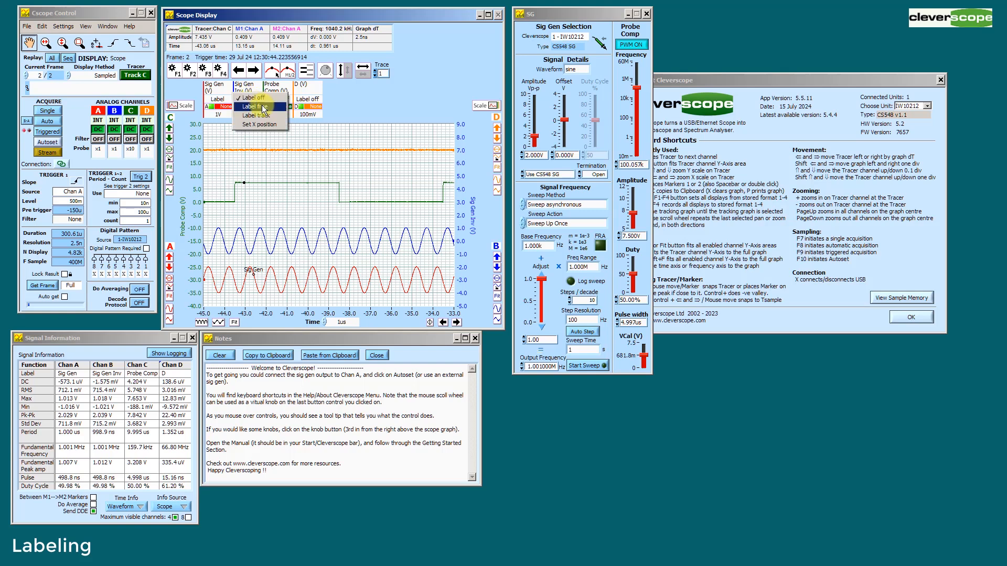
pyautogui.click(258, 116)
pyautogui.click(276, 100)
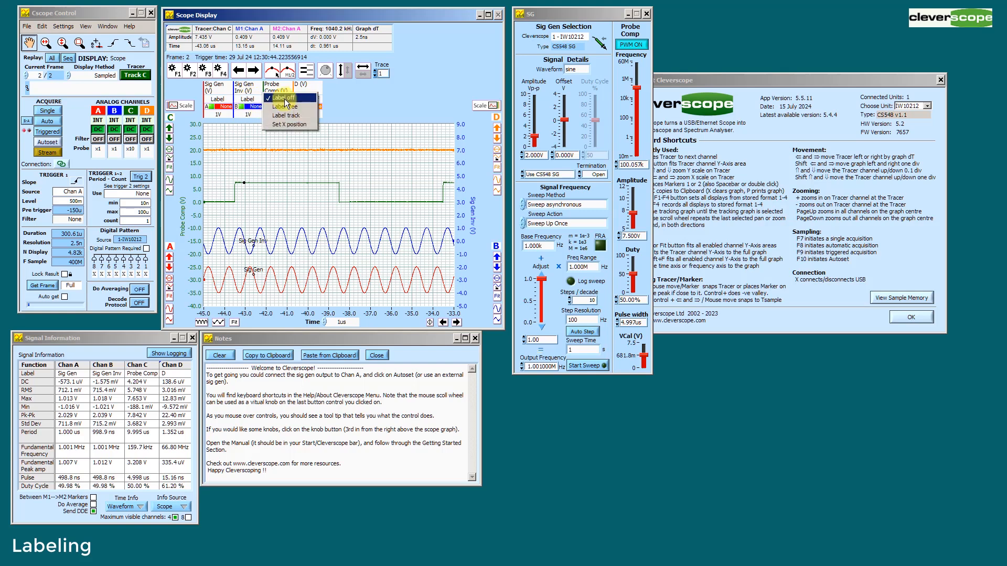
pyautogui.click(297, 116)
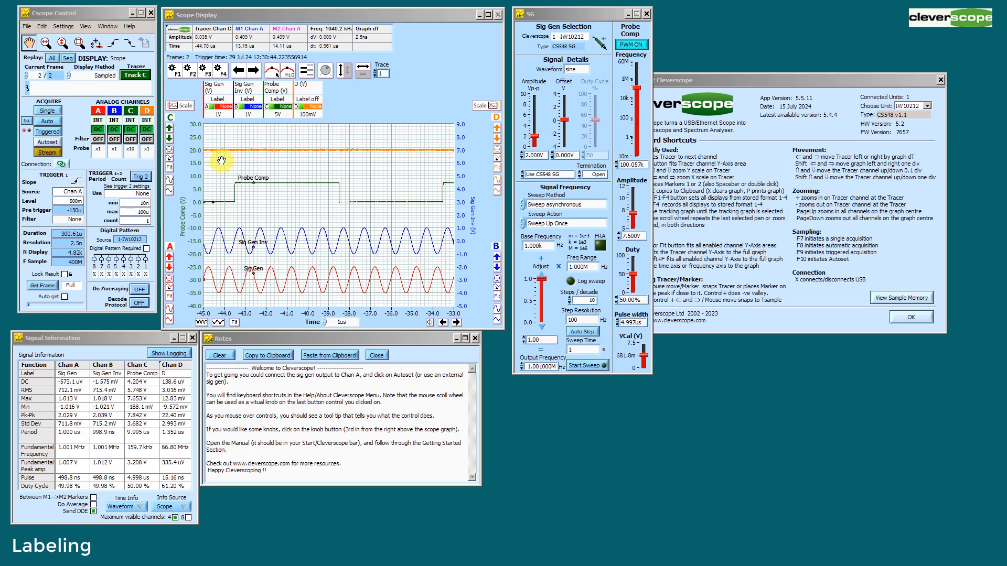
# Set the horizontal centre position of all graph channel labels to about 35%.
pyautogui.click(85, 27)
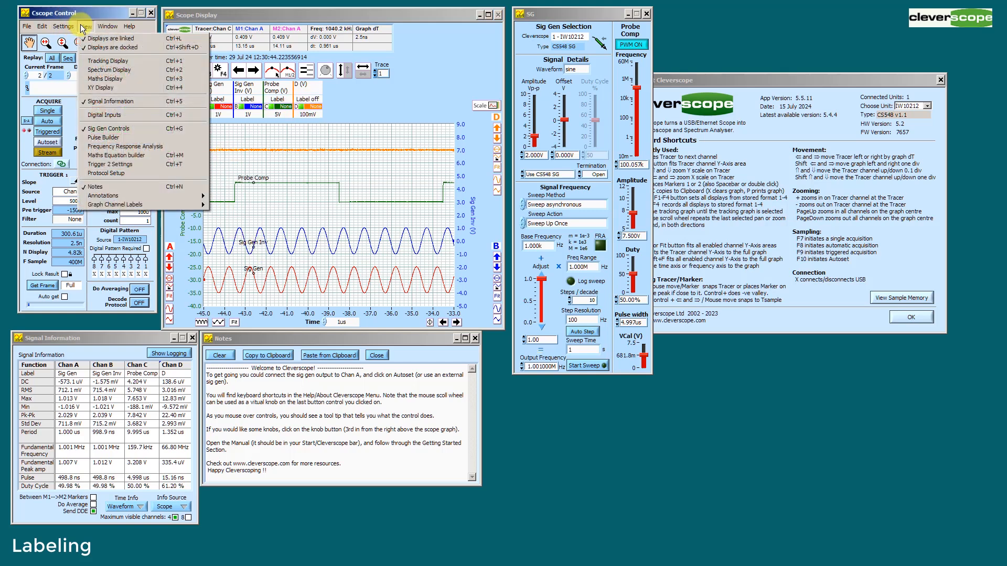
pyautogui.moveTo(123, 203)
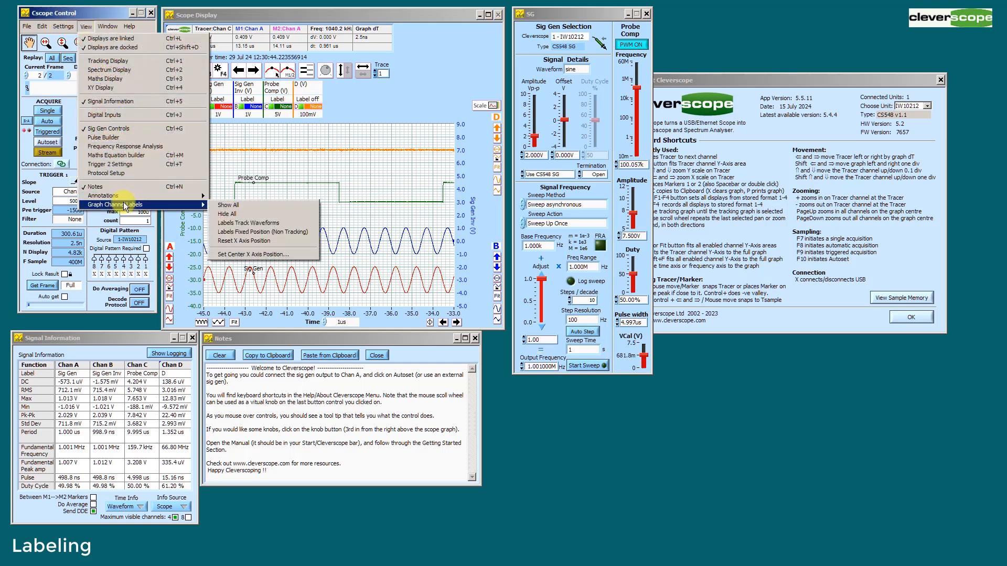
pyautogui.click(252, 255)
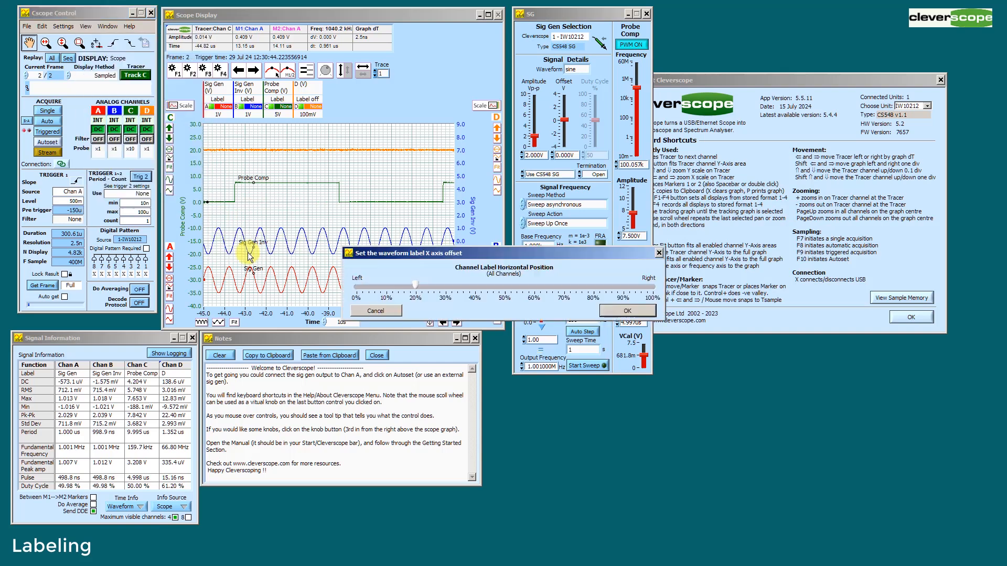
pyautogui.moveTo(414, 287); pyautogui.dragTo(460, 292)
pyautogui.click(627, 311)
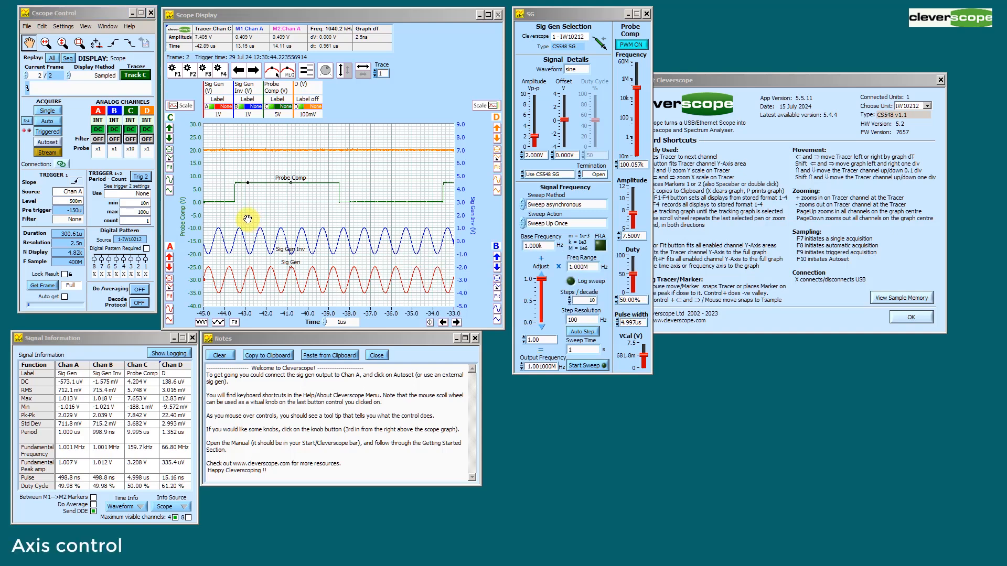
# Assign the Probe Comp channel to right scale 2 and set the maximum visible right-side scales to 2.
pyautogui.click(491, 109)
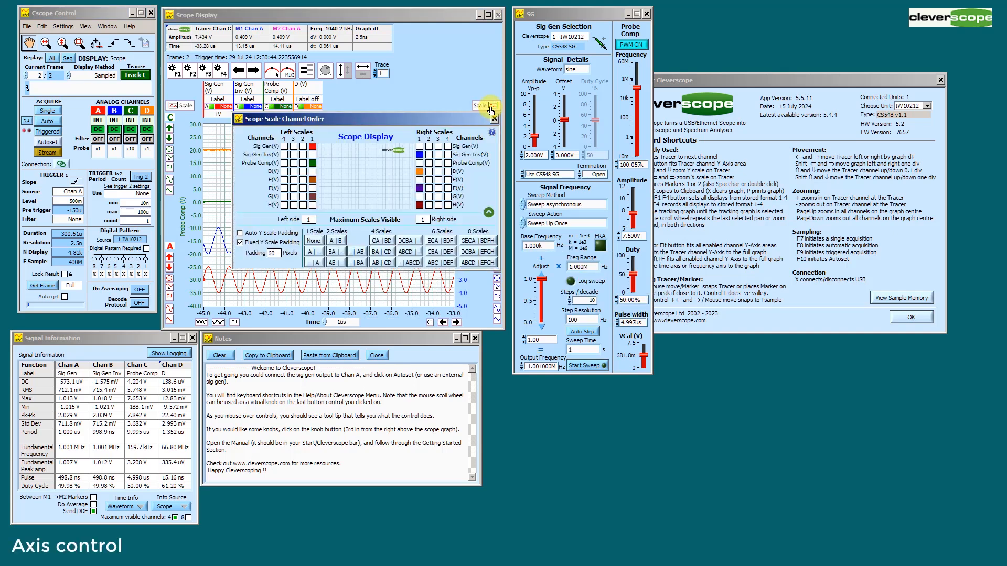
pyautogui.moveTo(370, 119); pyautogui.dragTo(385, 305)
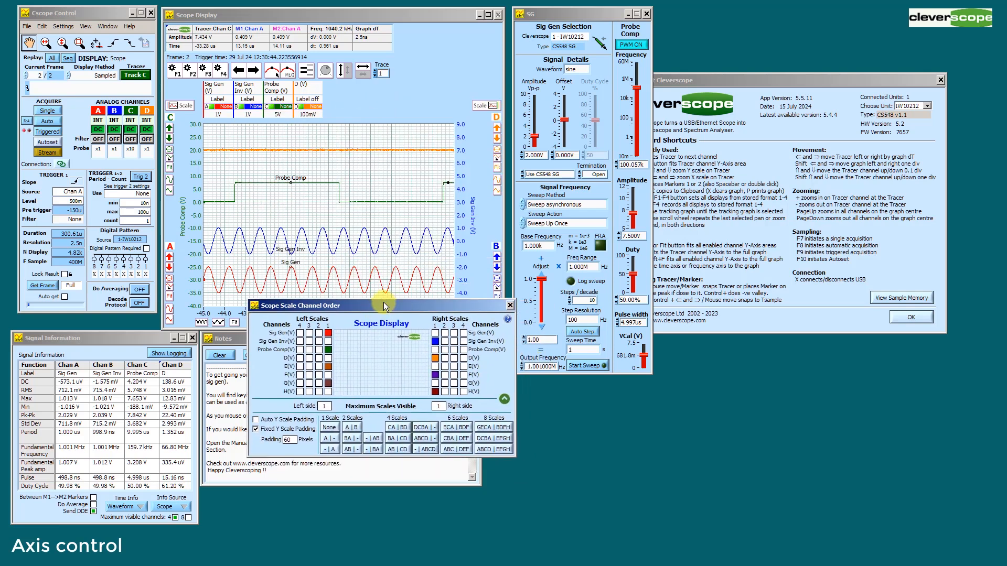
pyautogui.click(445, 349)
pyautogui.doubleClick(439, 406)
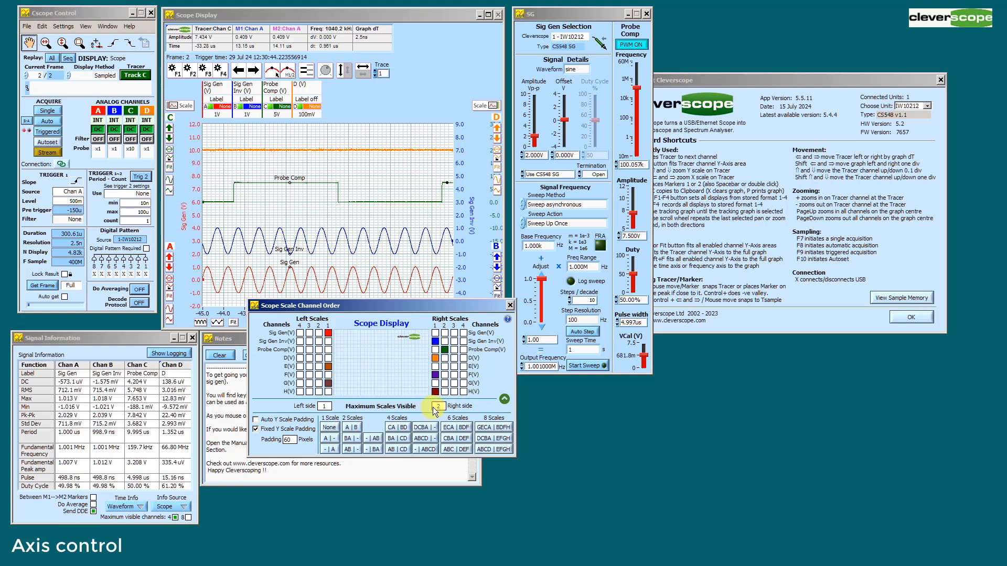
pyautogui.press('Return')
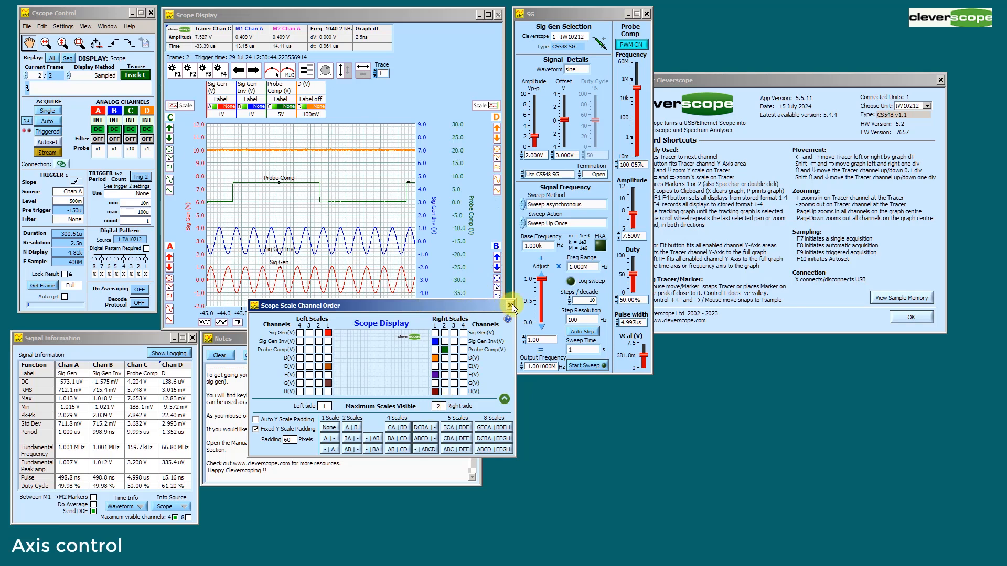
pyautogui.click(510, 306)
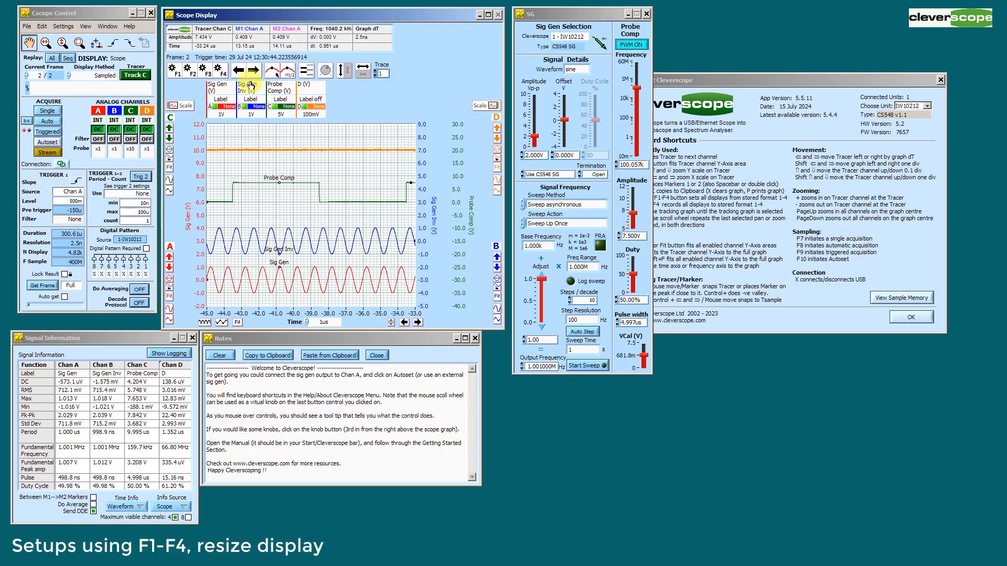
# Store the current display setup as F1 and enlarge the Scope Display window down to the lower edge of the Signal Information values.
pyautogui.click(175, 73)
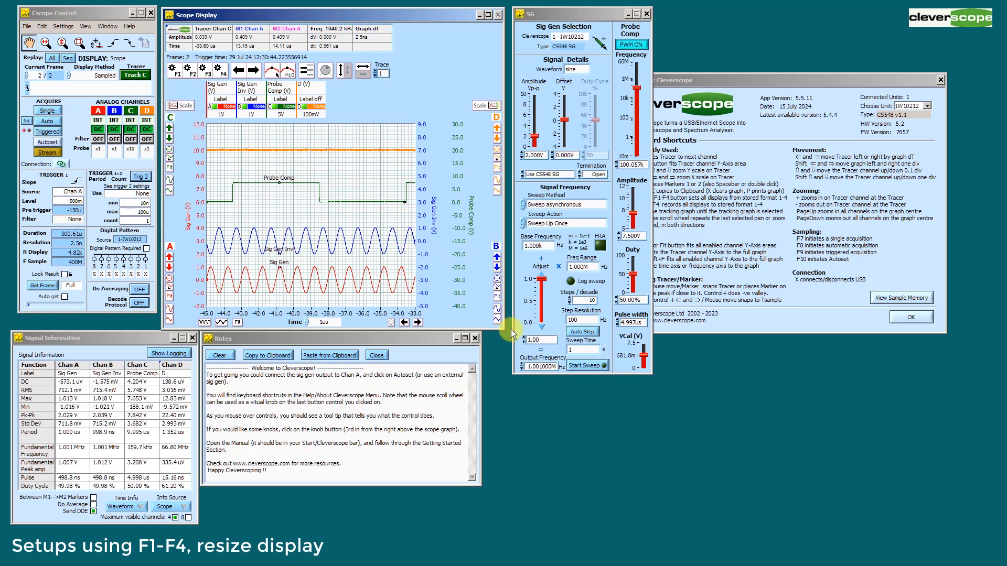
pyautogui.moveTo(505, 332); pyautogui.dragTo(698, 463)
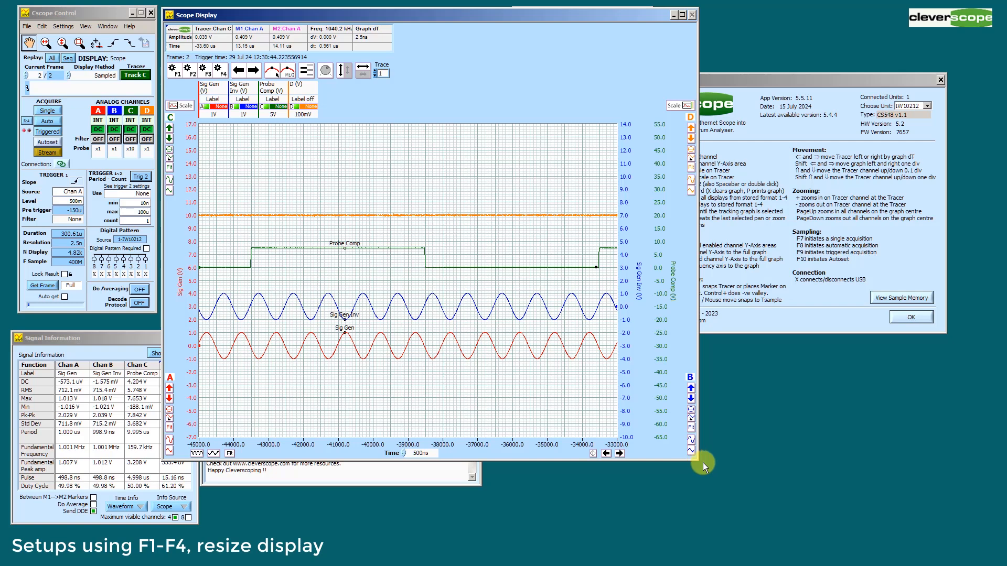
# Set the Sig Gen channel's vertical scale to 200mV and shift its trace upward until the whole waveform fits.
pyautogui.click(213, 115)
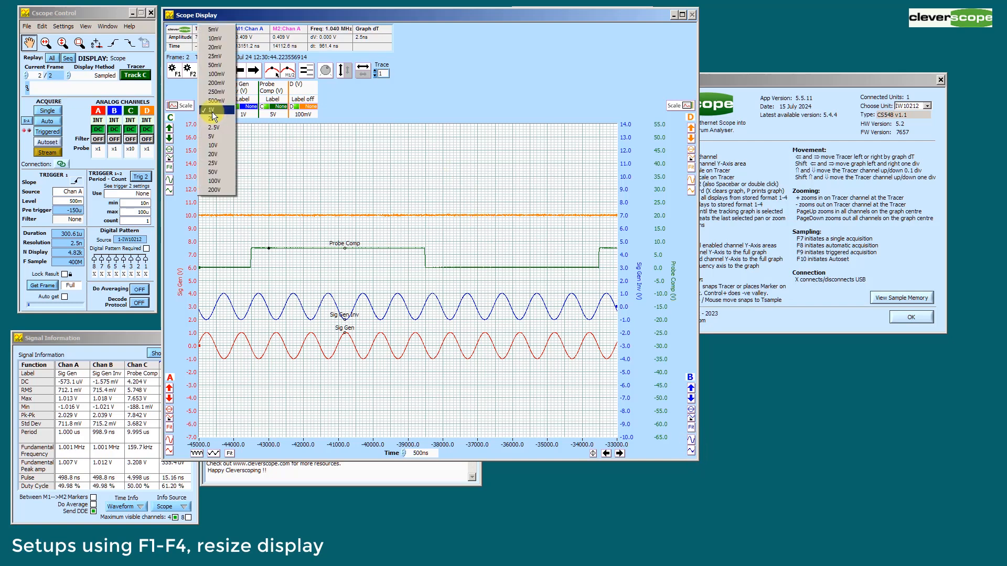
pyautogui.click(215, 83)
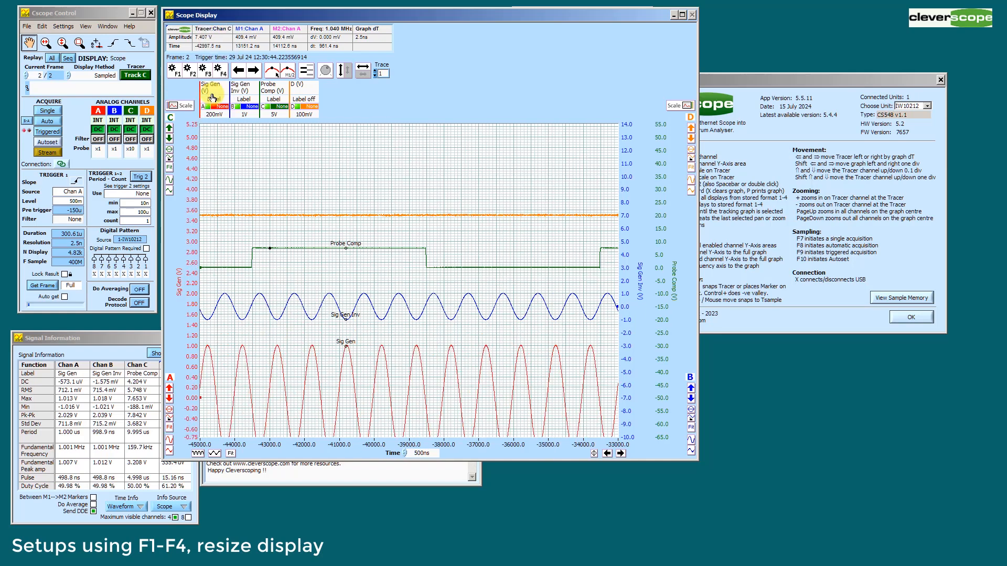
pyautogui.click(169, 389)
pyautogui.click(169, 389)
pyautogui.click(169, 389)
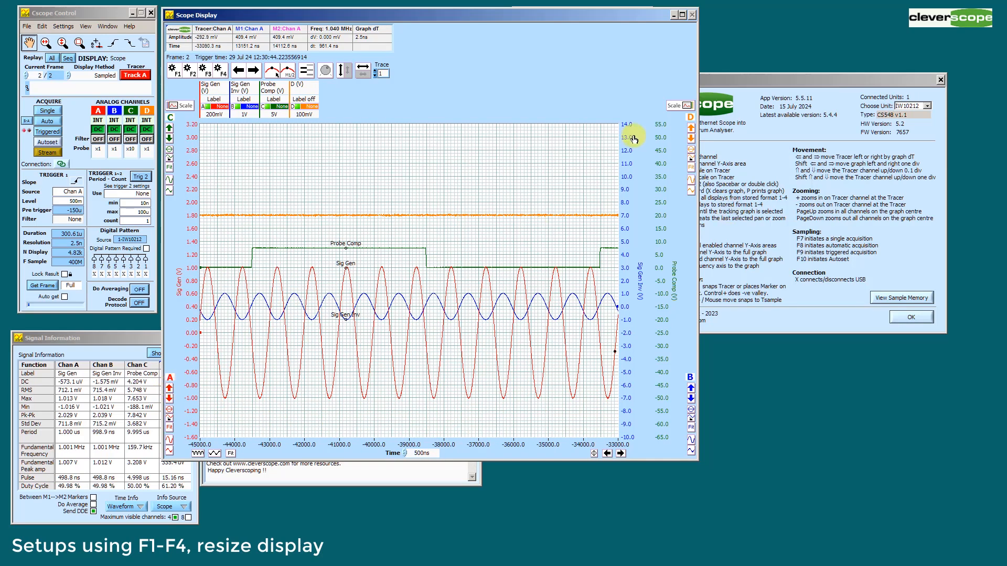
# Set the Probe Comp channel's vertical scale to 2.5V and shift its trace up above the Channel D trace.
pyautogui.click(275, 114)
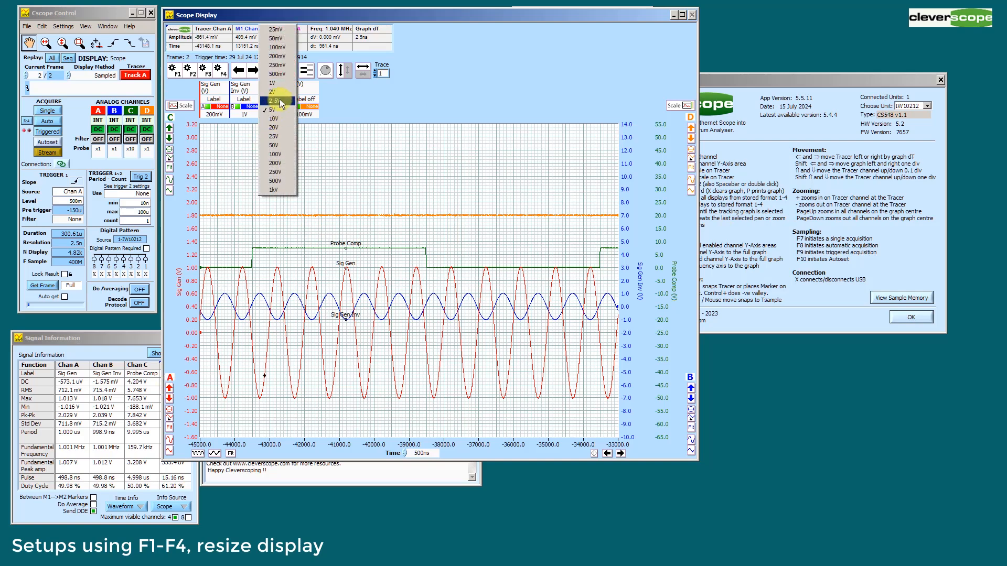
pyautogui.click(279, 100)
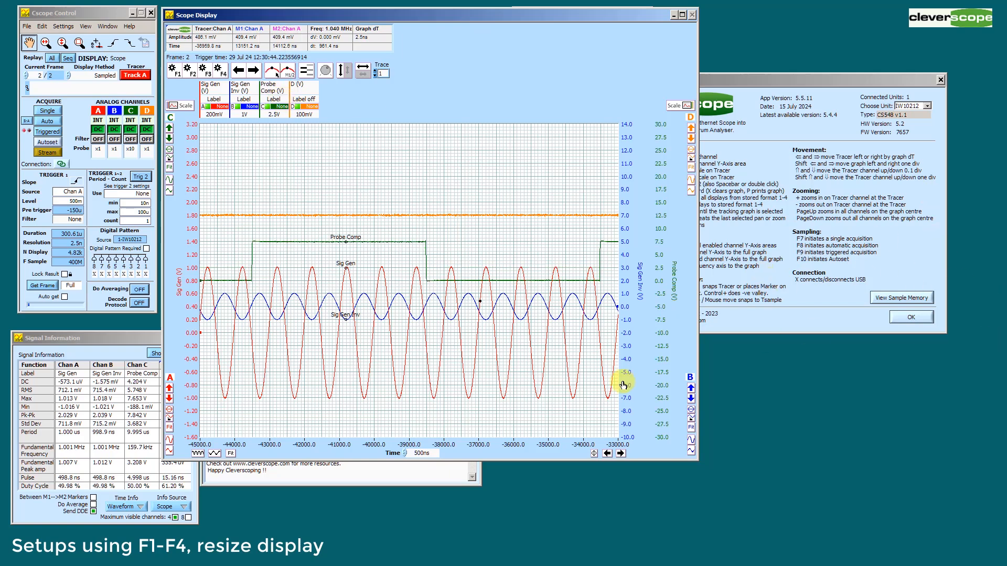
pyautogui.click(272, 84)
pyautogui.click(691, 128)
pyautogui.click(691, 128)
pyautogui.click(691, 128)
pyautogui.click(691, 128)
pyautogui.click(691, 128)
pyautogui.click(691, 128)
pyautogui.click(691, 129)
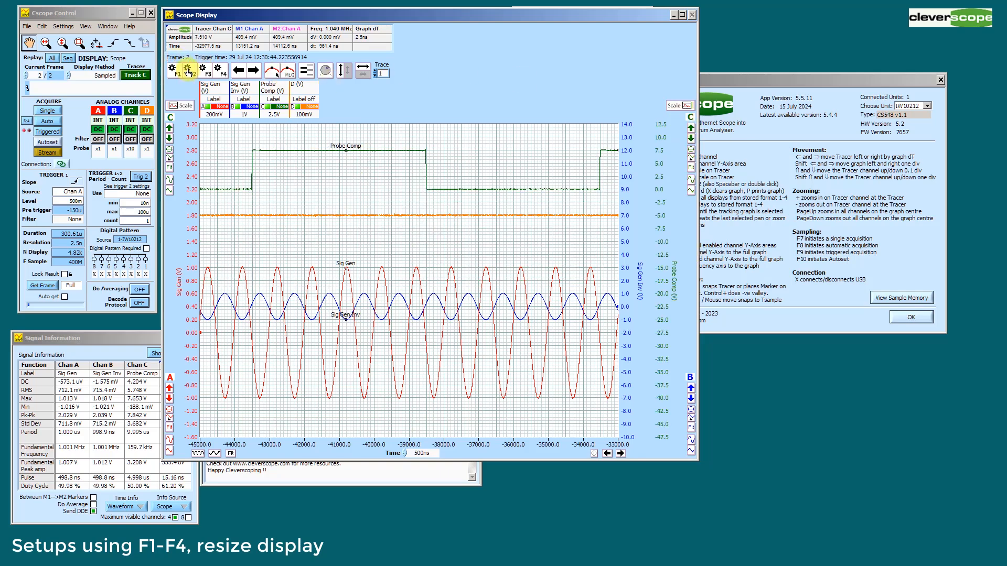
# Recall the stored F1 display setup and then the F2 setup to compare the two layouts.
pyautogui.click(173, 72)
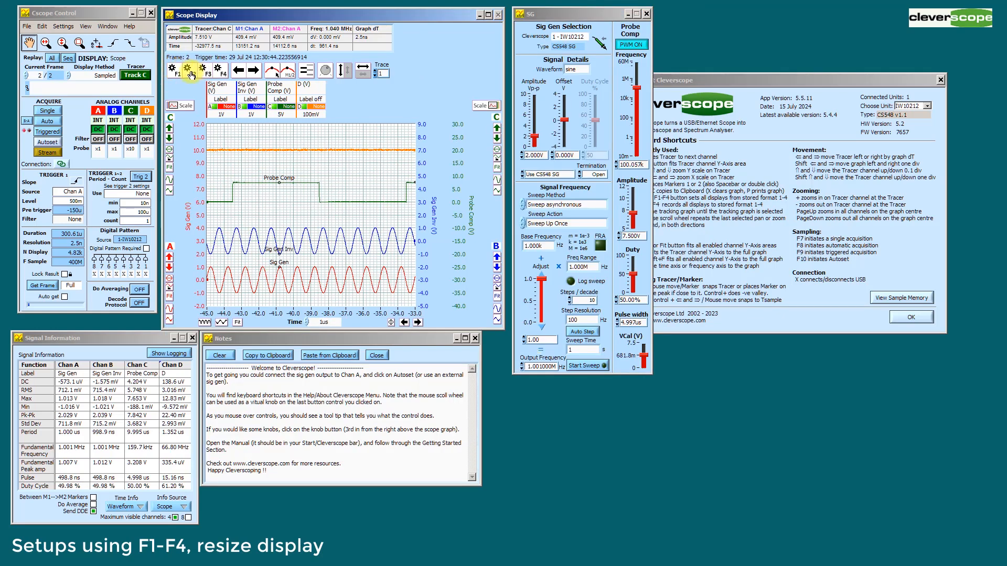
pyautogui.click(192, 75)
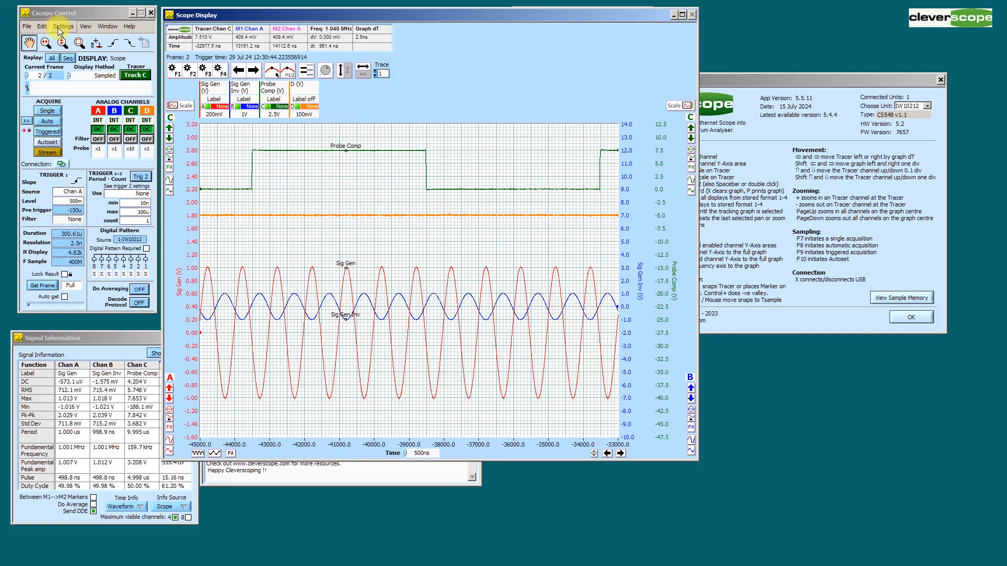
# Save the captured signals as a new file named Training signals in the Captures folder.
pyautogui.click(26, 28)
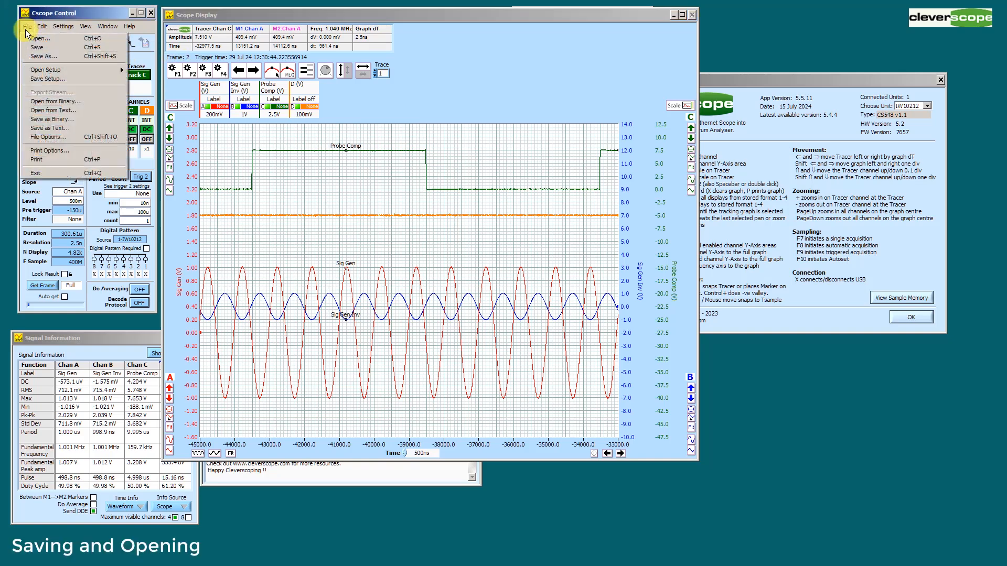
pyautogui.click(44, 56)
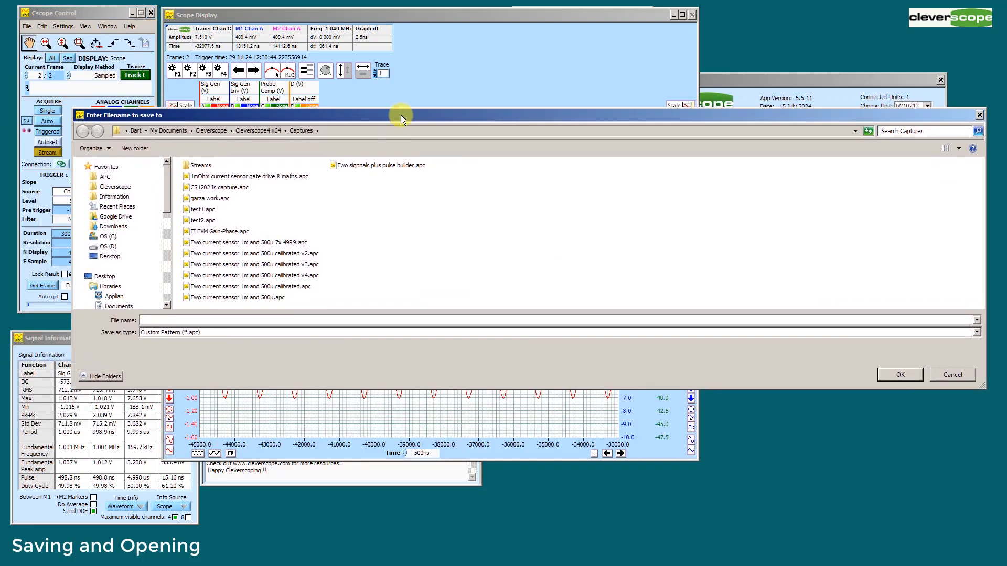
pyautogui.write('Training signals')
pyautogui.press('Return')
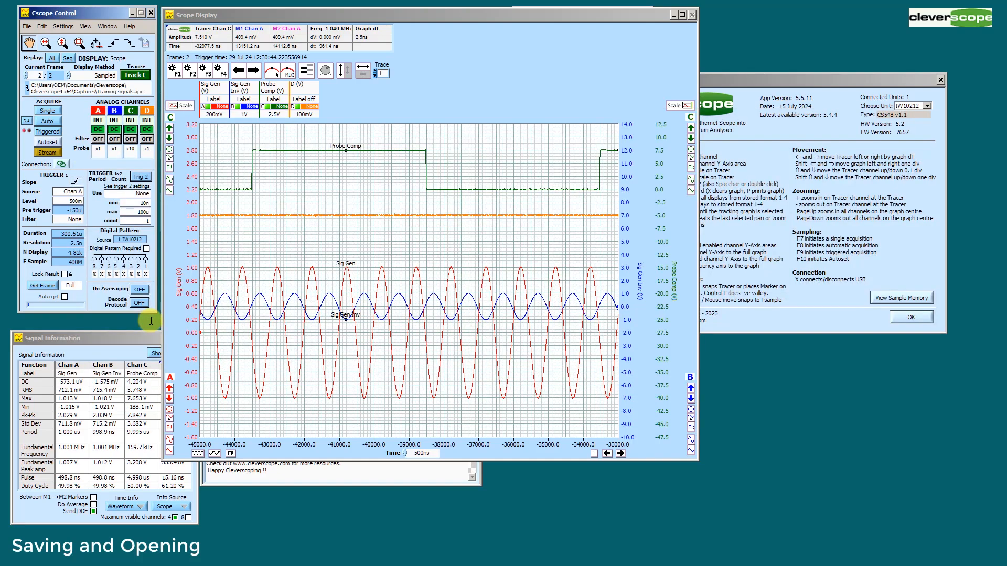
# Acquire fresh signals in Auto mode.
pyautogui.click(46, 122)
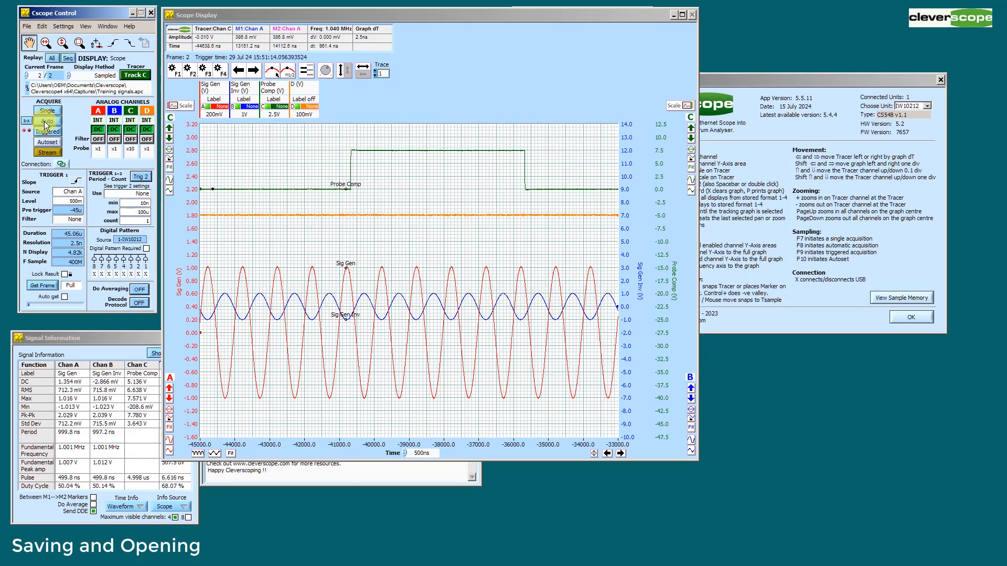
# Widen the time axis to 50us per division, centre it on the trigger, and take a single acquisition over the full span.
pyautogui.click(197, 453)
pyautogui.click(197, 453)
pyautogui.click(198, 453)
pyautogui.click(197, 453)
pyautogui.click(198, 453)
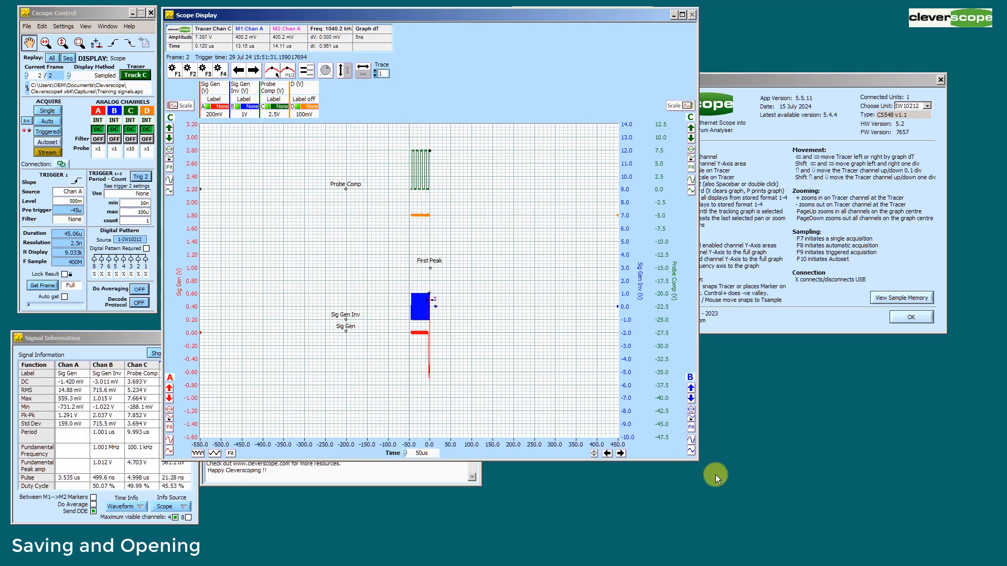
pyautogui.click(608, 454)
pyautogui.click(47, 110)
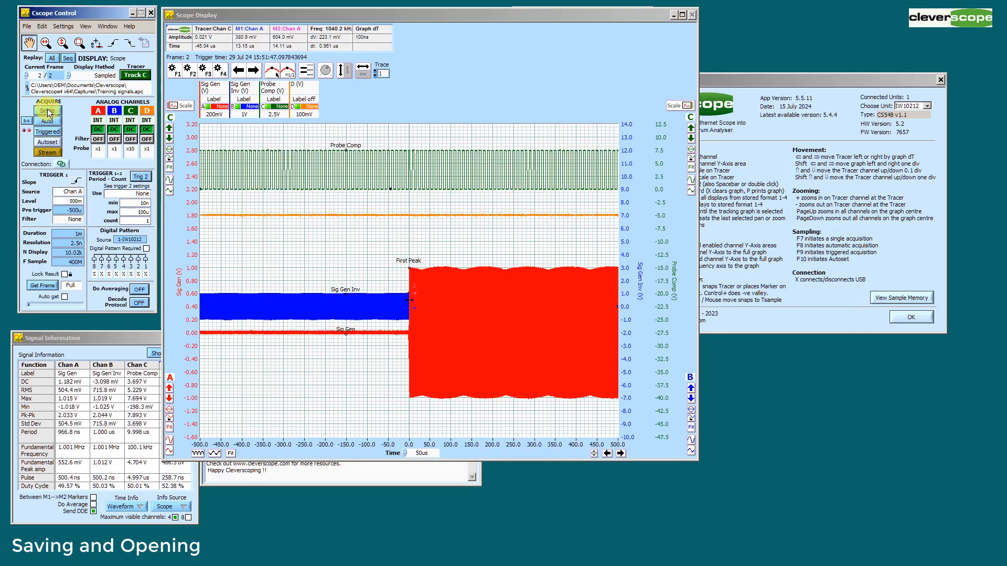
# Save the acquired signals as a new capture file named triggered capture in the Captures folder.
pyautogui.click(21, 26)
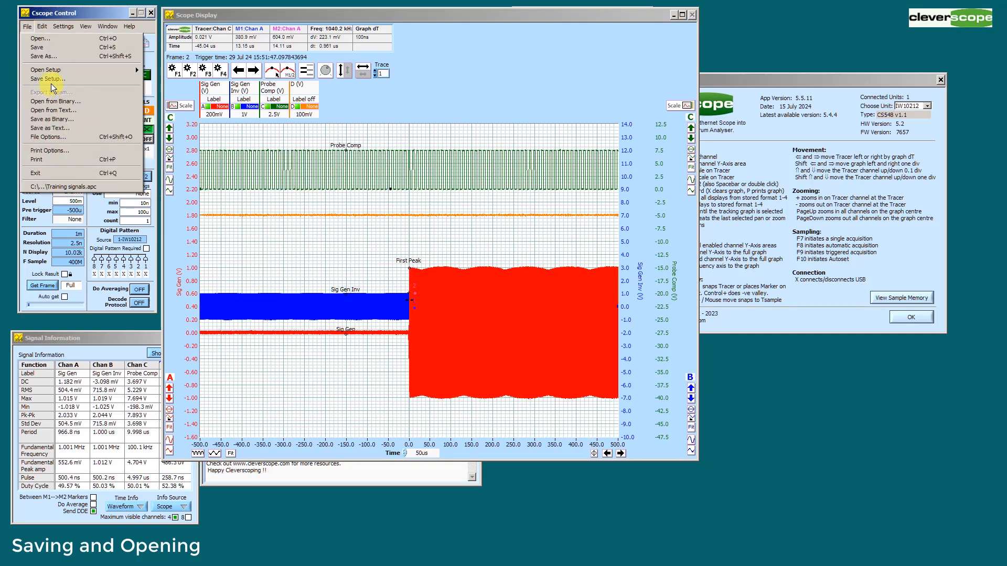
pyautogui.click(55, 56)
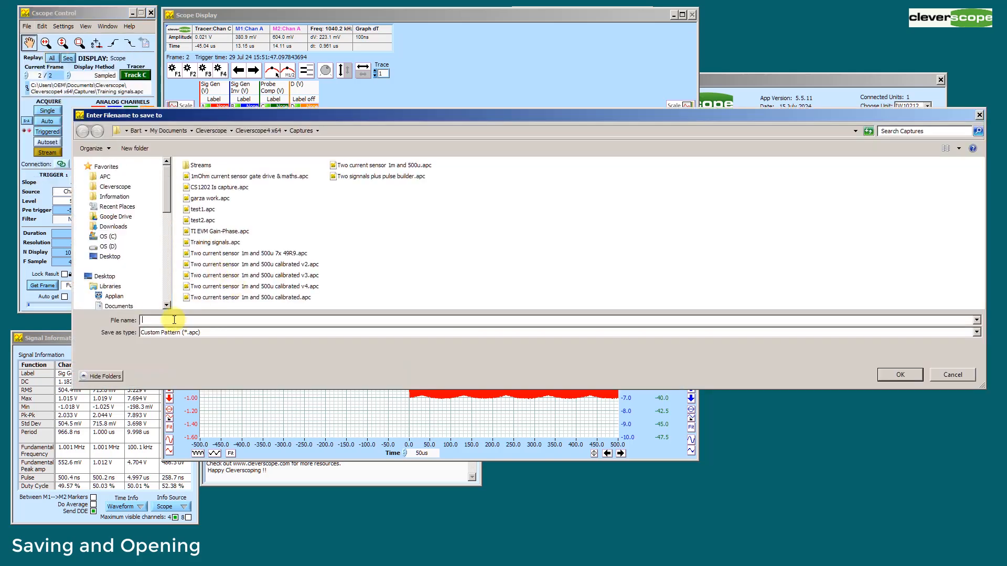
pyautogui.write('triggered capture')
pyautogui.click(903, 372)
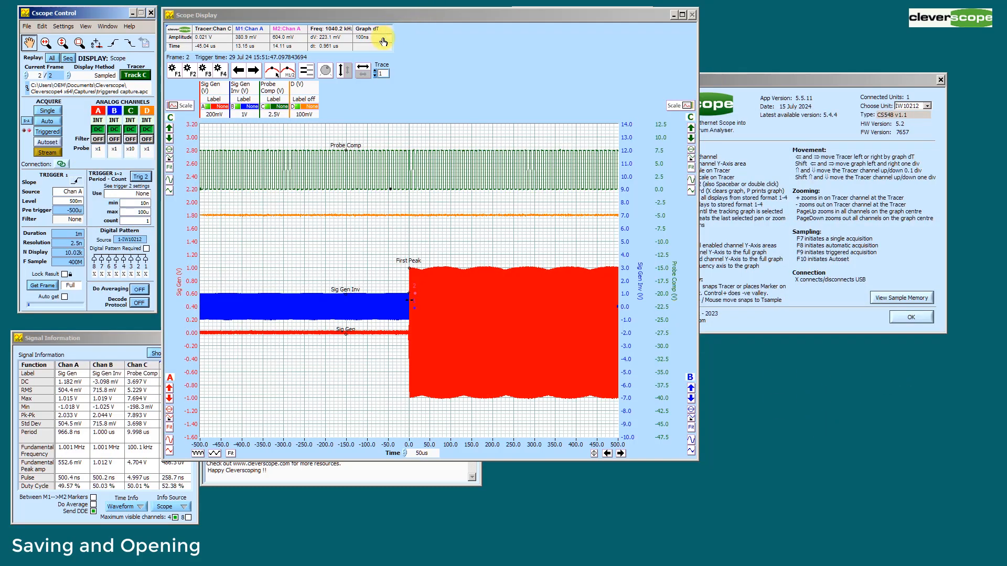
# Reopen the recent Training signals.apc capture, then switch back to triggered capture.apc.
pyautogui.click(28, 26)
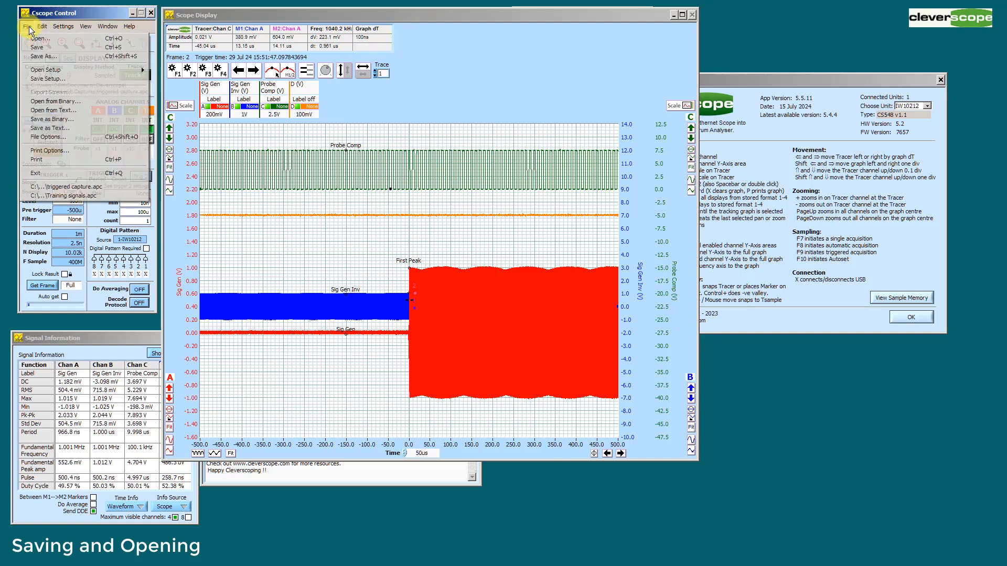
pyautogui.click(74, 195)
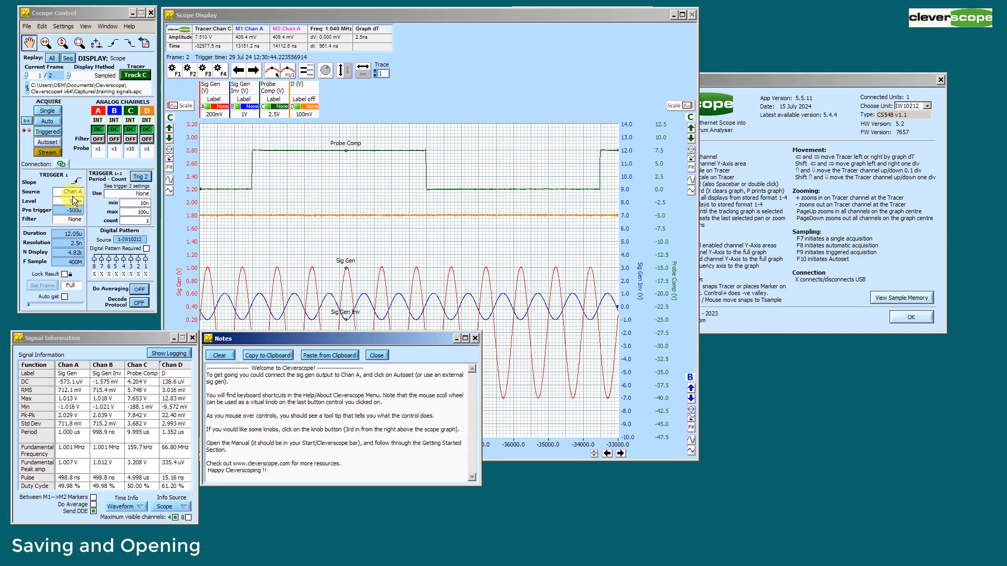
pyautogui.click(25, 26)
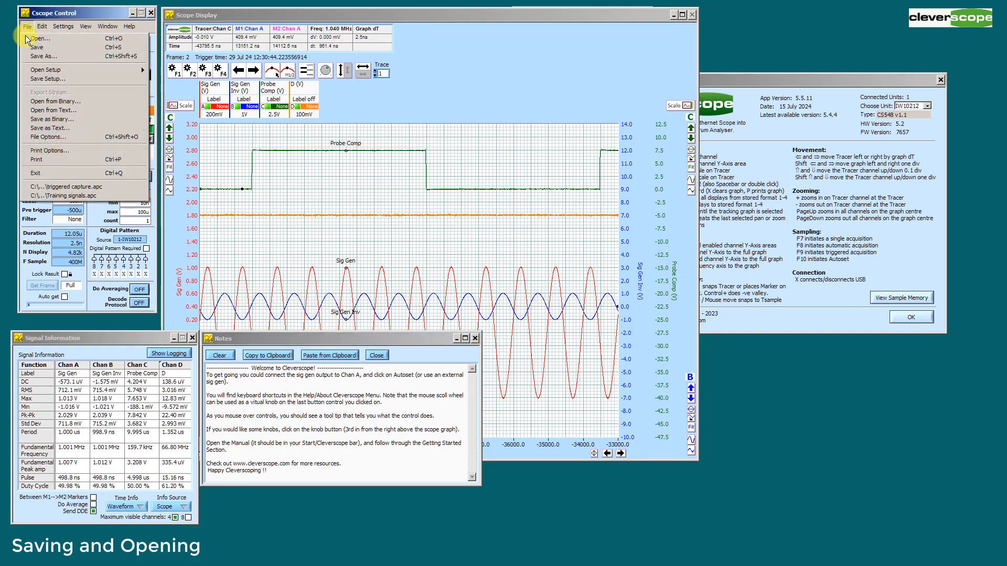
pyautogui.click(61, 187)
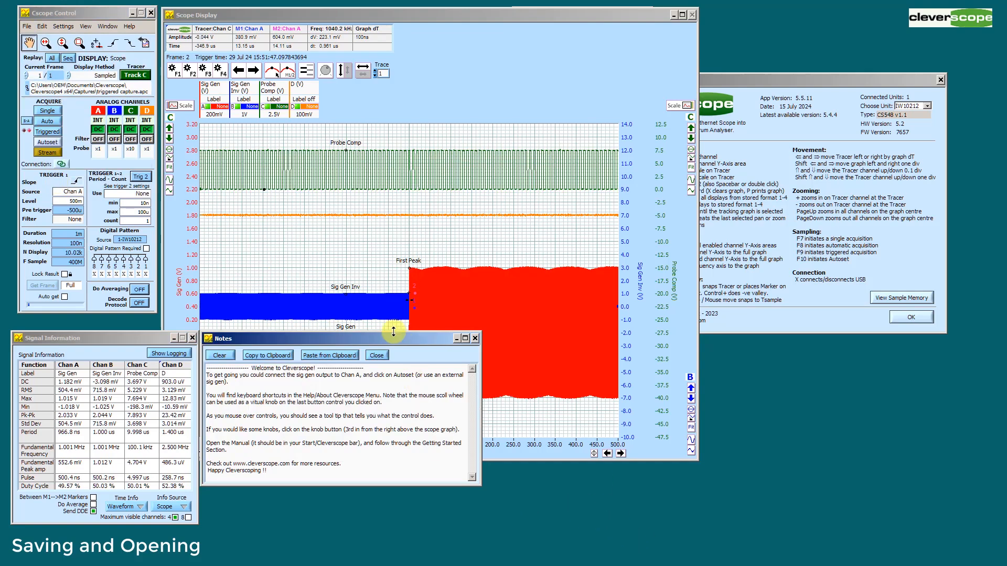
# Close the Notes window and widen the Scope Display window.
pyautogui.click(476, 339)
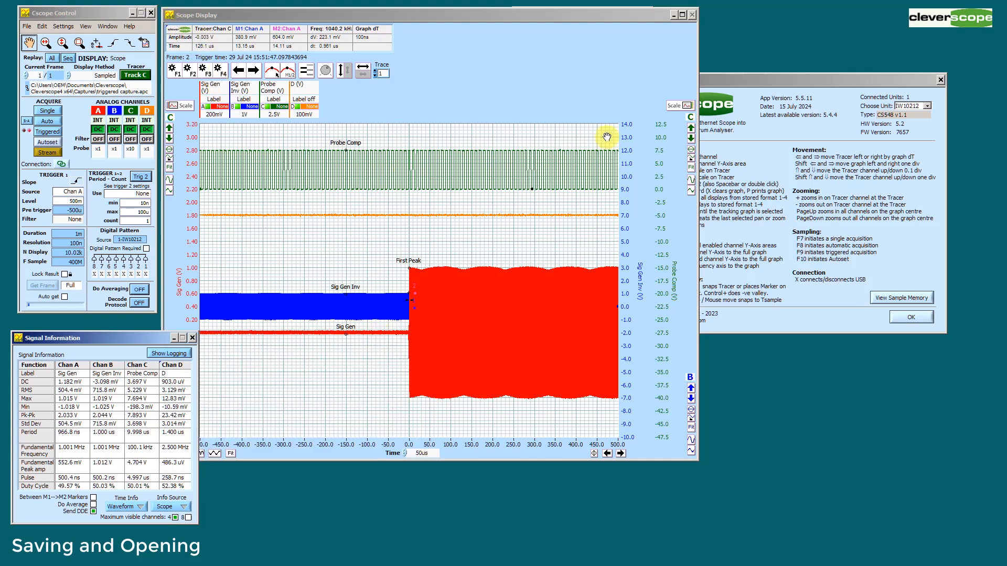
pyautogui.moveTo(699, 43); pyautogui.dragTo(806, 52)
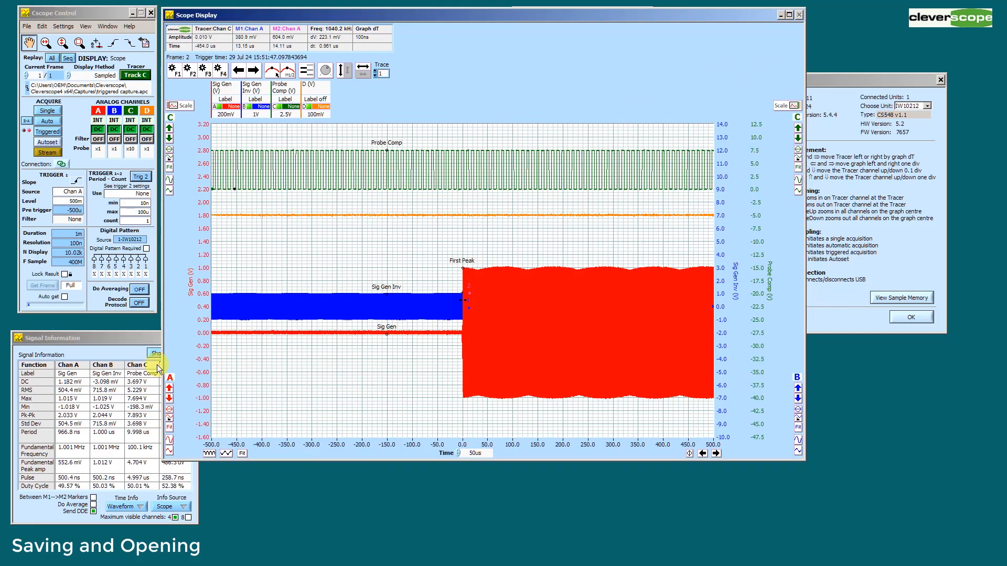
# Zoom the time axis in to 2.5us per division and store this layout as the F3 display setup.
pyautogui.click(225, 454)
pyautogui.click(225, 454)
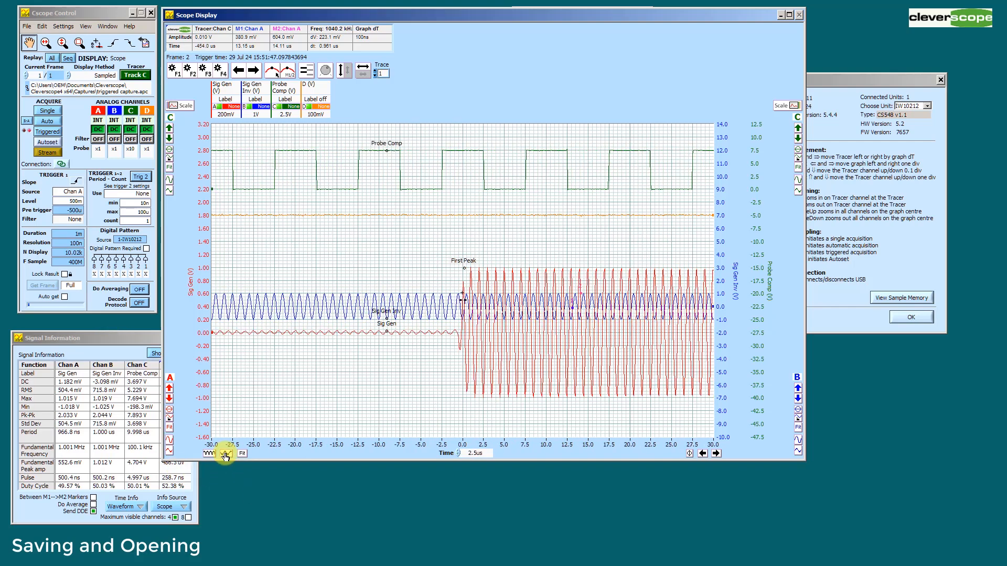
pyautogui.click(204, 70)
# Recall the stored F1, F2 and F3 display setups in turn to compare their layouts.
pyautogui.click(175, 71)
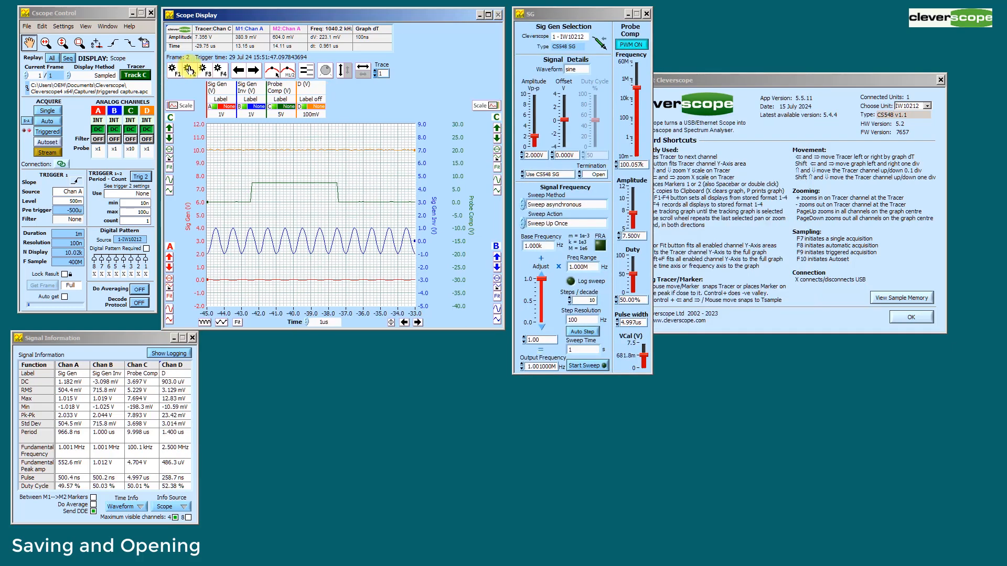
pyautogui.click(189, 71)
pyautogui.click(209, 69)
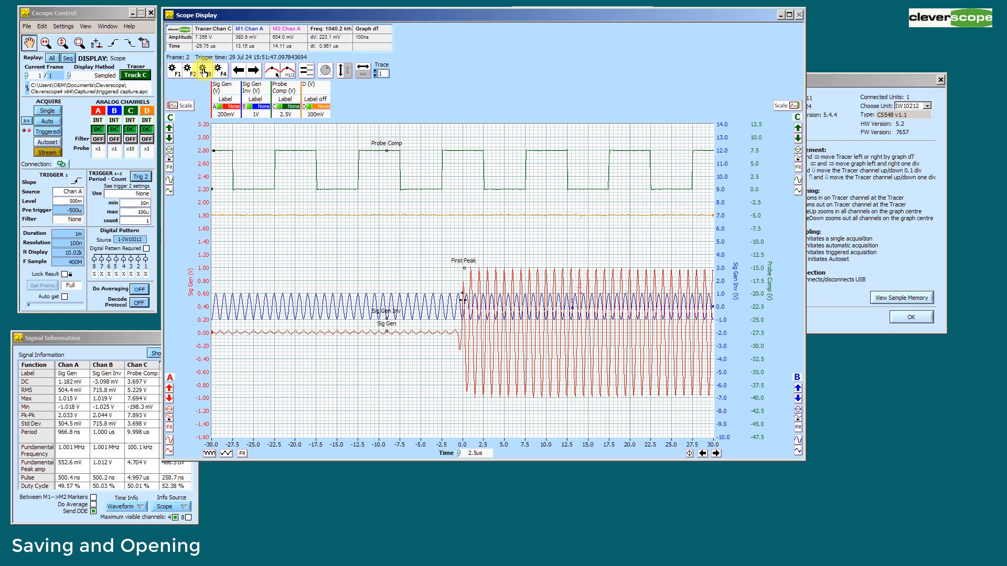
pyautogui.click(202, 70)
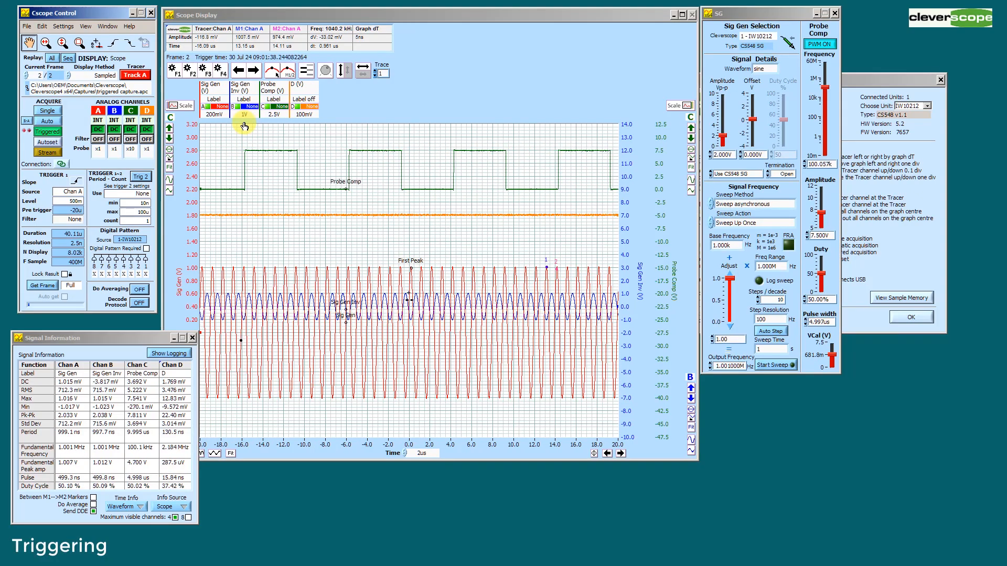
# Hide the Channel B and Channel D traces and zoom the time axis in to 250ns per division.
pyautogui.click(237, 108)
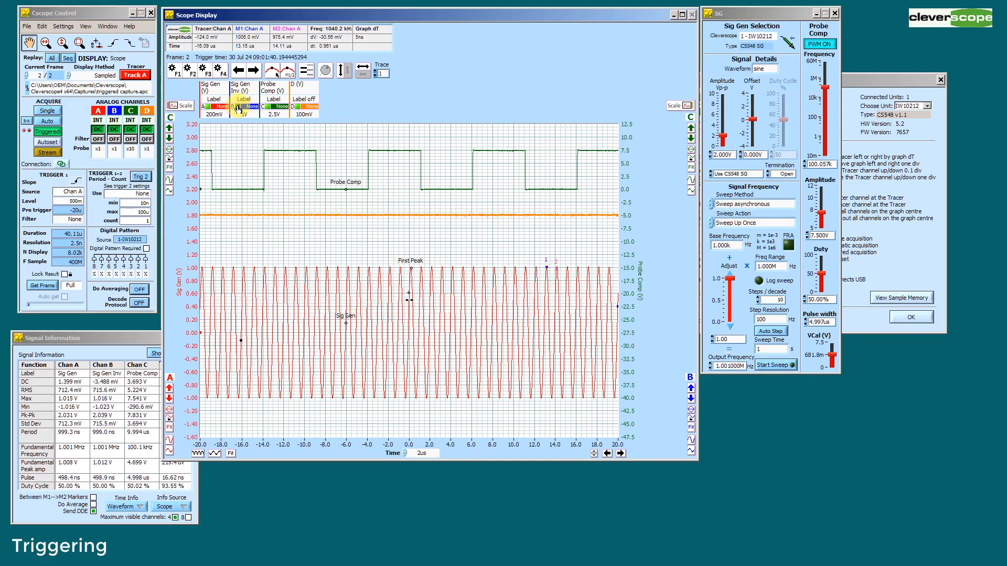
pyautogui.click(313, 108)
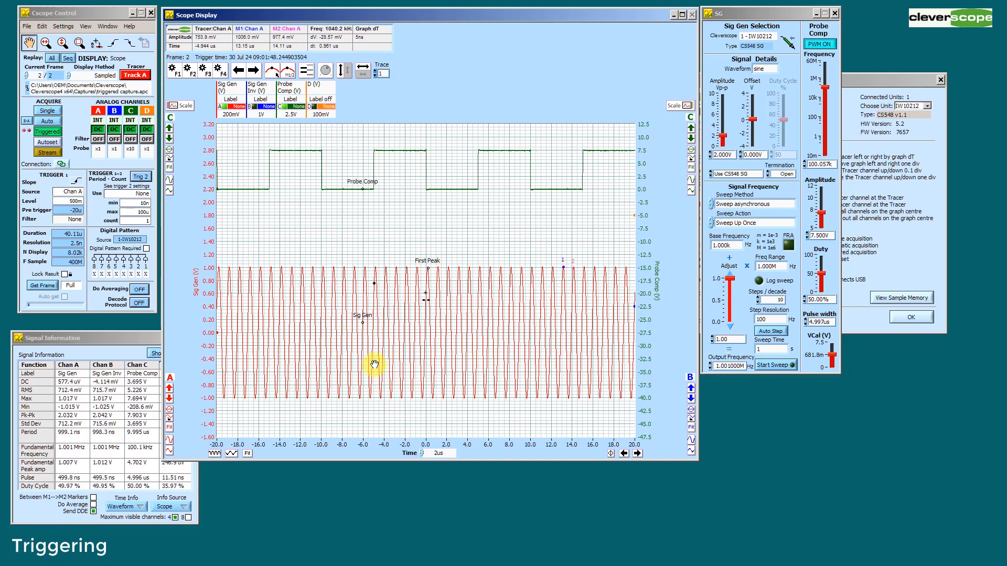
pyautogui.click(232, 454)
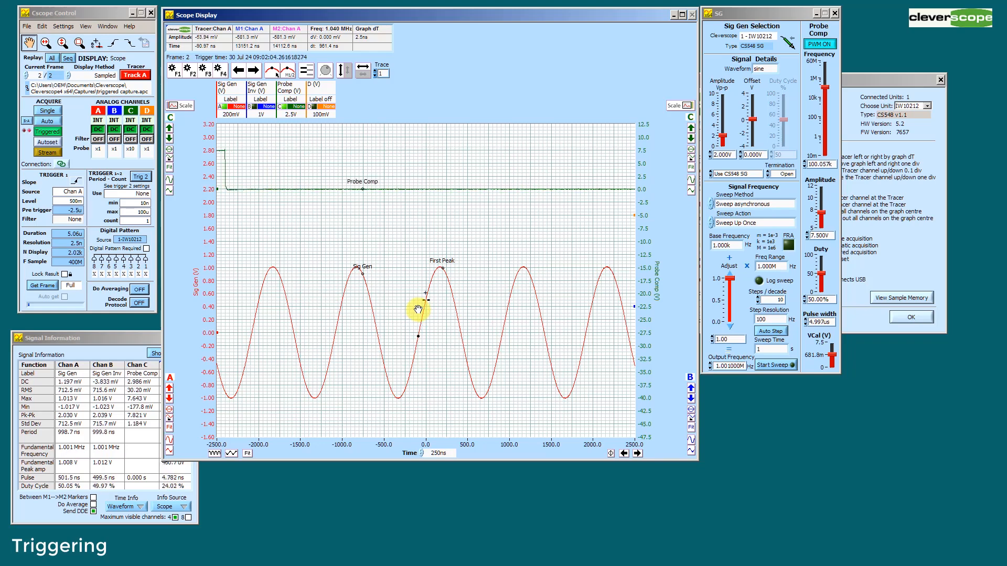
# Set the Trigger 1 level to 0, then graphically place a rising-edge trigger on the Sig Gen trace at about 80.4m.
pyautogui.doubleClick(63, 201)
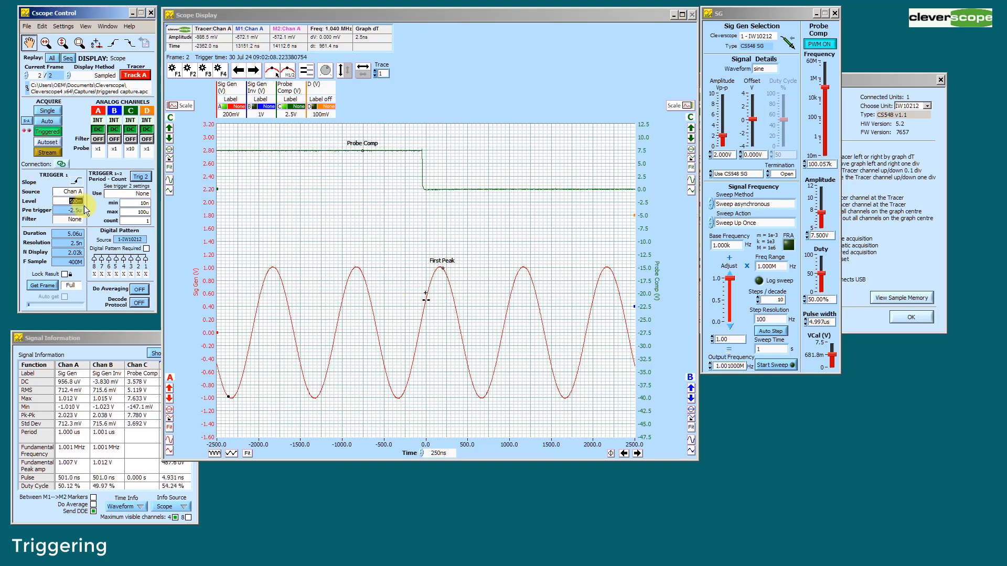
pyautogui.write('0')
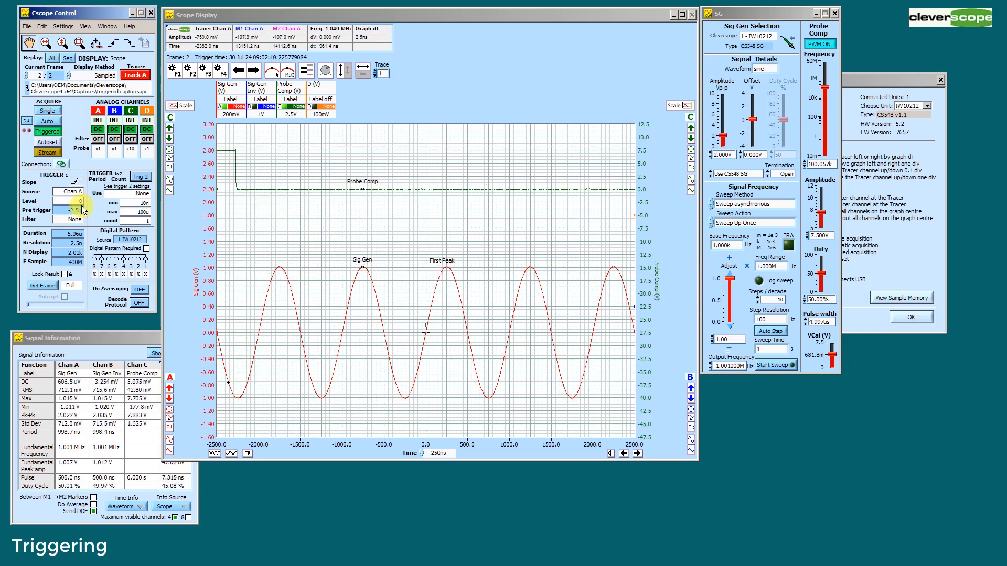
pyautogui.click(113, 46)
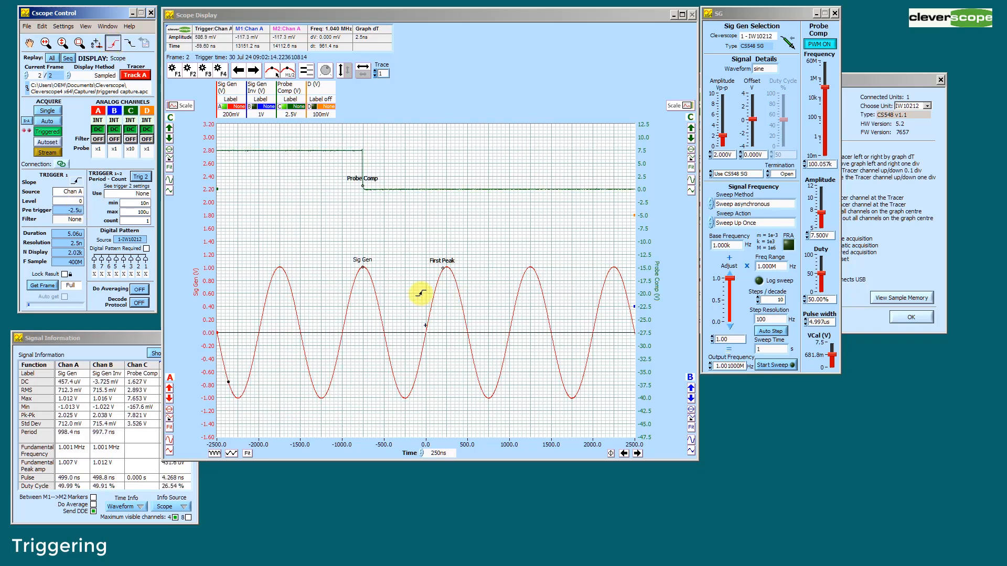
pyautogui.moveTo(414, 306); pyautogui.dragTo(398, 325)
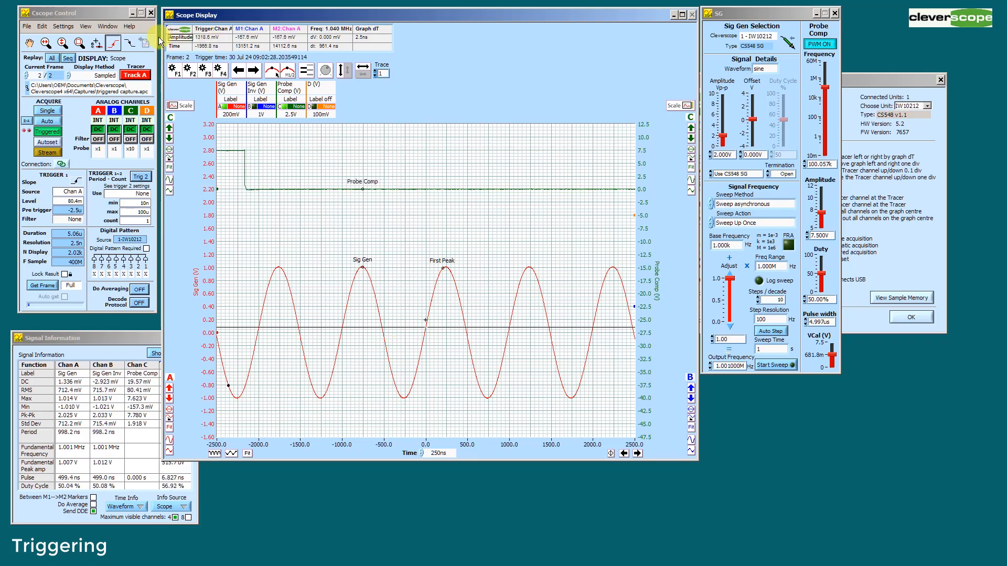
# Graphically place a falling-edge trigger on the Sig Gen trace at about -273.4m and return to the hand tool.
pyautogui.click(129, 43)
pyautogui.moveTo(407, 294); pyautogui.dragTo(431, 350)
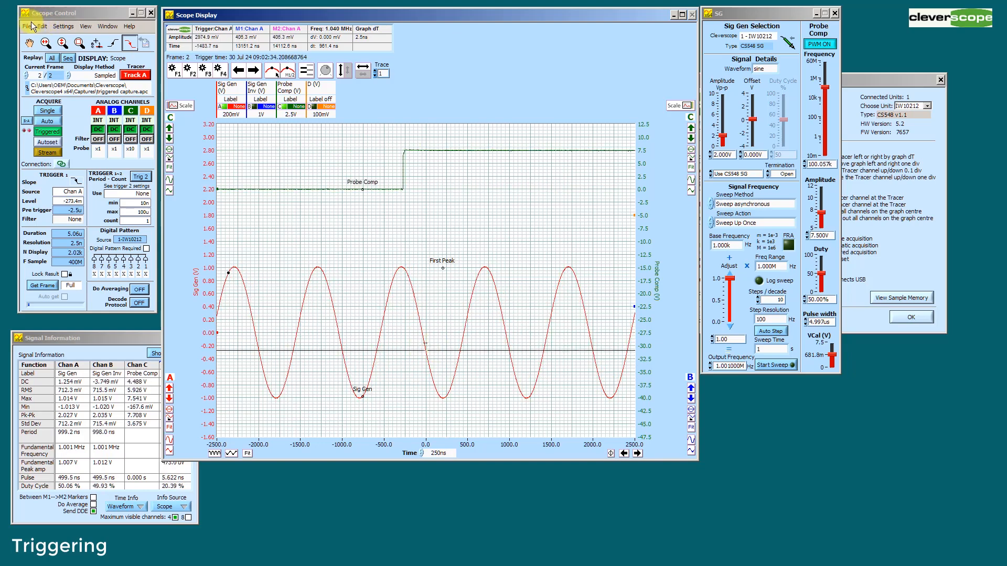
pyautogui.click(29, 43)
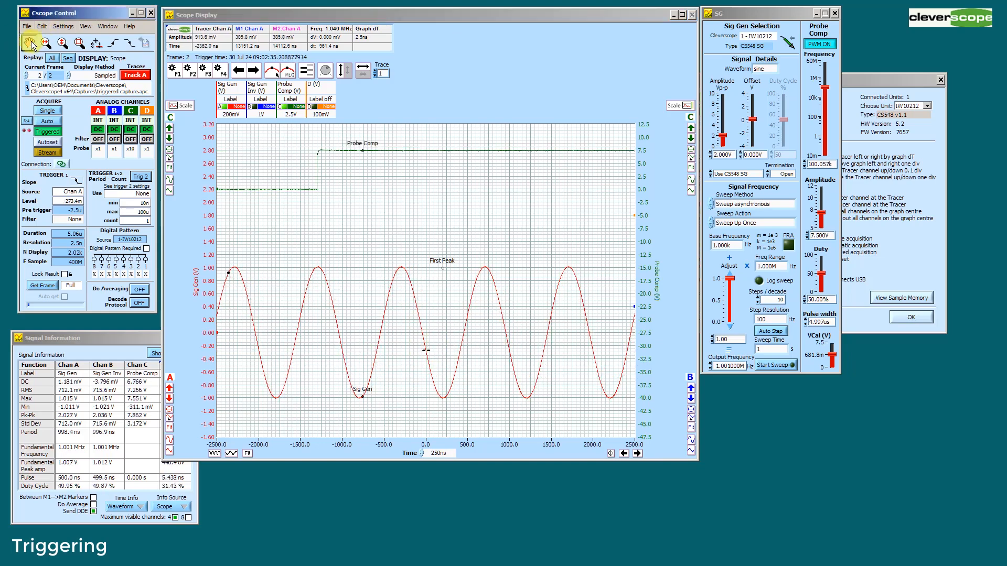
# Toggle the Trigger 1 slope to rising and back to falling.
pyautogui.click(77, 182)
pyautogui.click(78, 182)
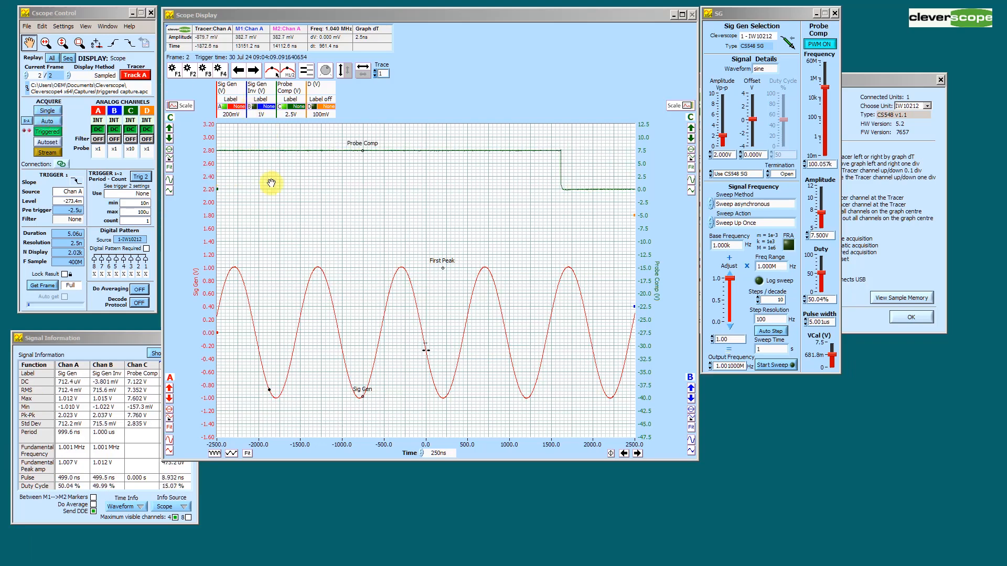
# Configure Trigger 1 with Chan C as the source, a level of 2 and a rising slope.
pyautogui.click(72, 192)
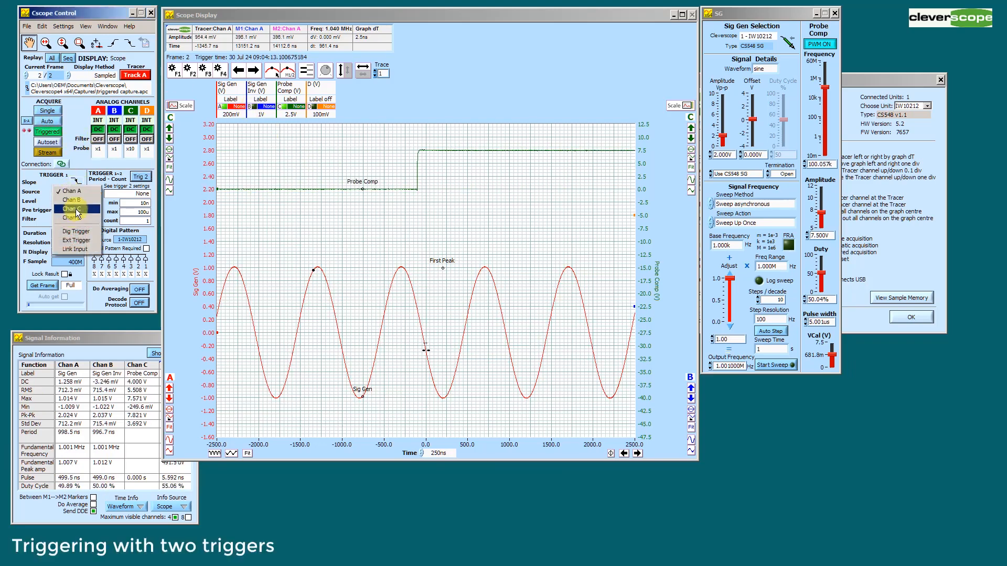
pyautogui.click(76, 210)
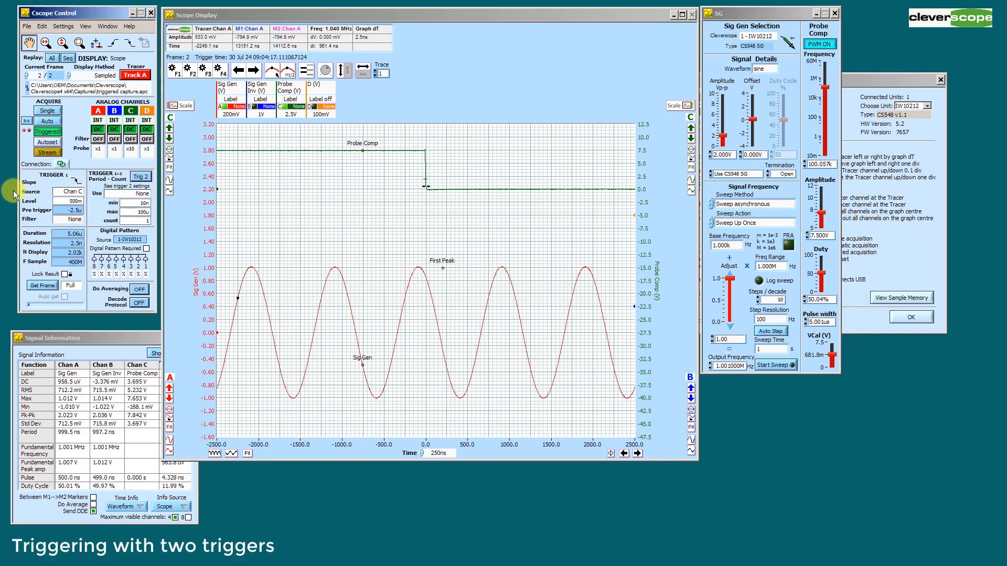
pyautogui.moveTo(67, 202); pyautogui.dragTo(104, 201)
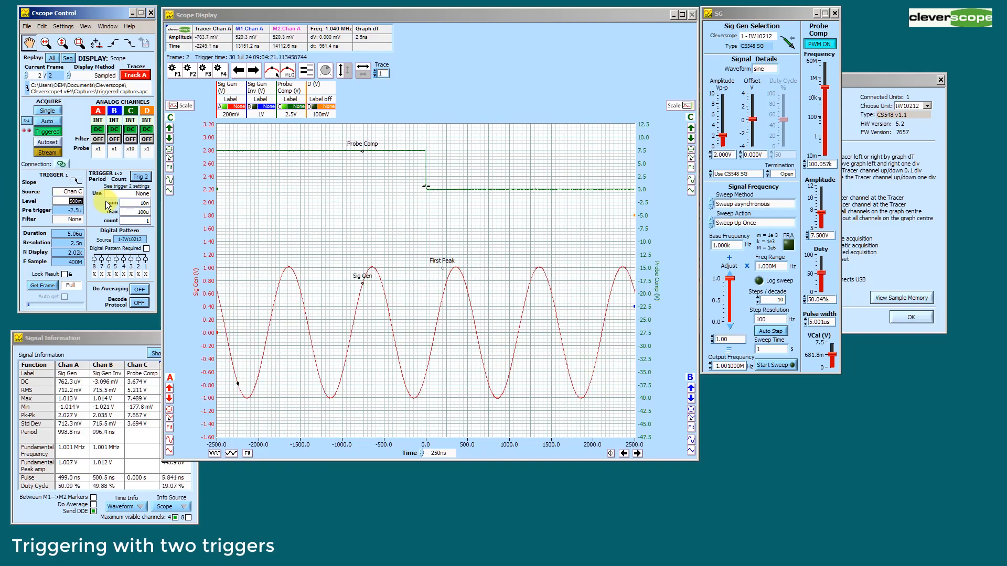
pyautogui.write('2')
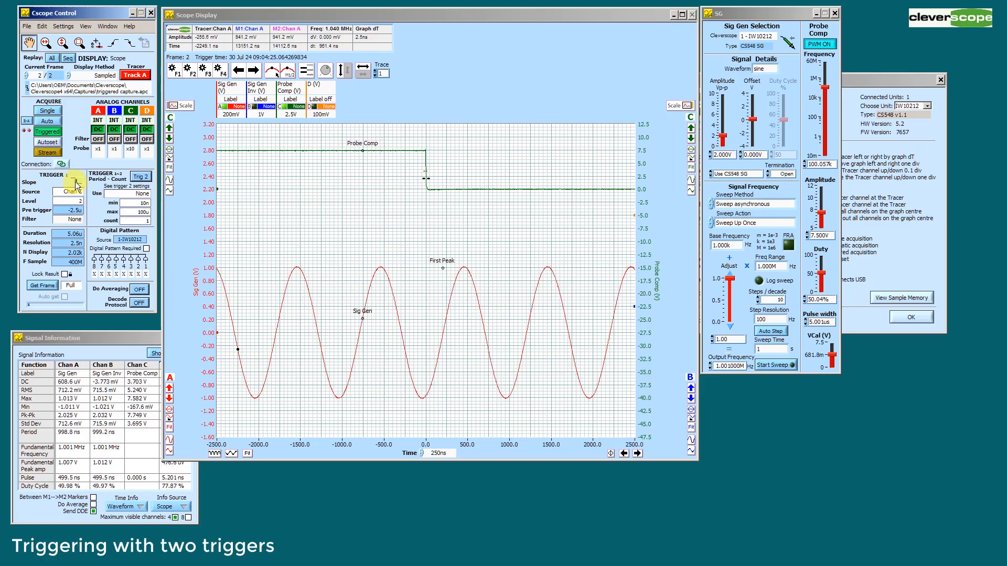
pyautogui.click(77, 184)
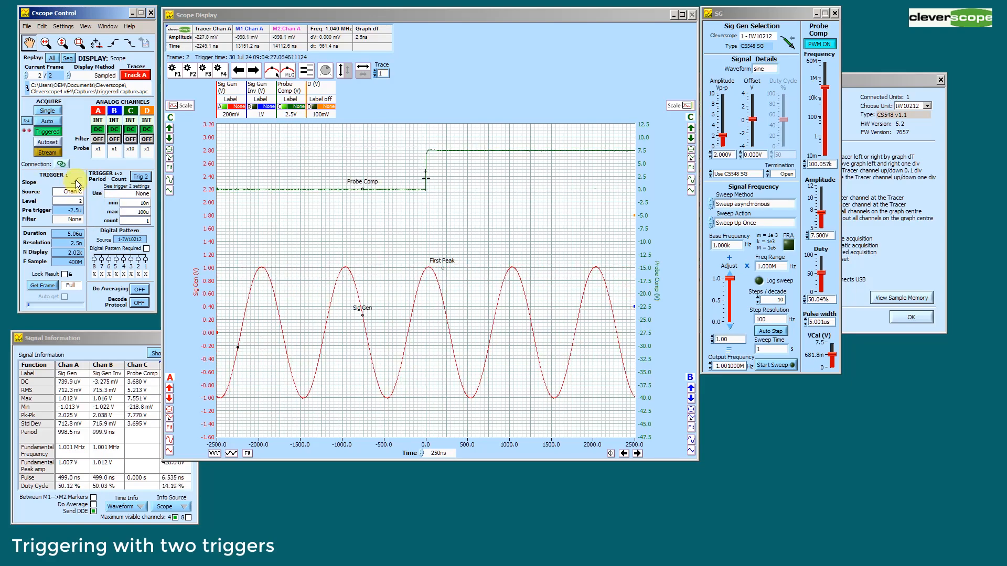
# Step the Probe Comp pulse width up to about 9us, then bring it down to 1.097us.
pyautogui.click(760, 331)
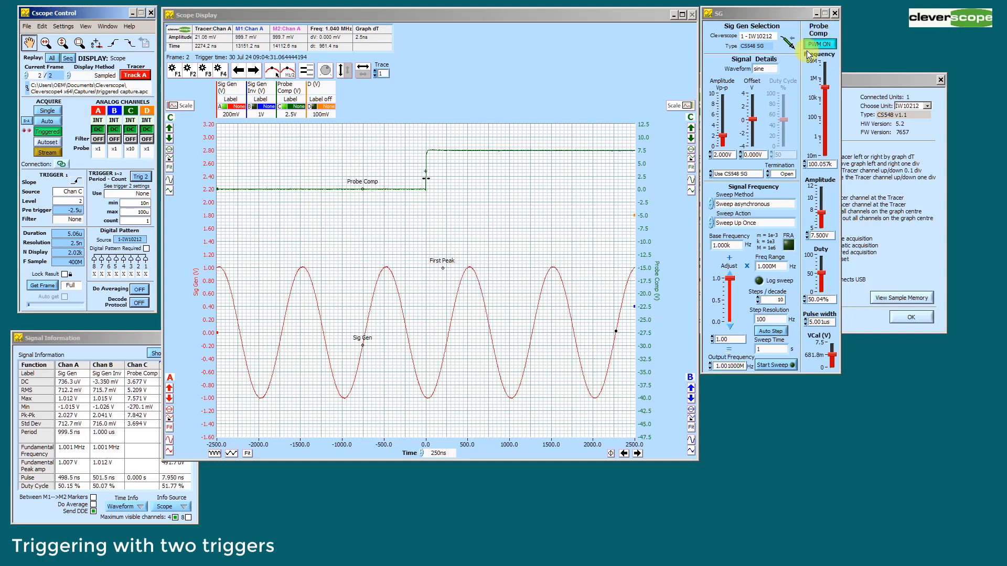
pyautogui.click(823, 322)
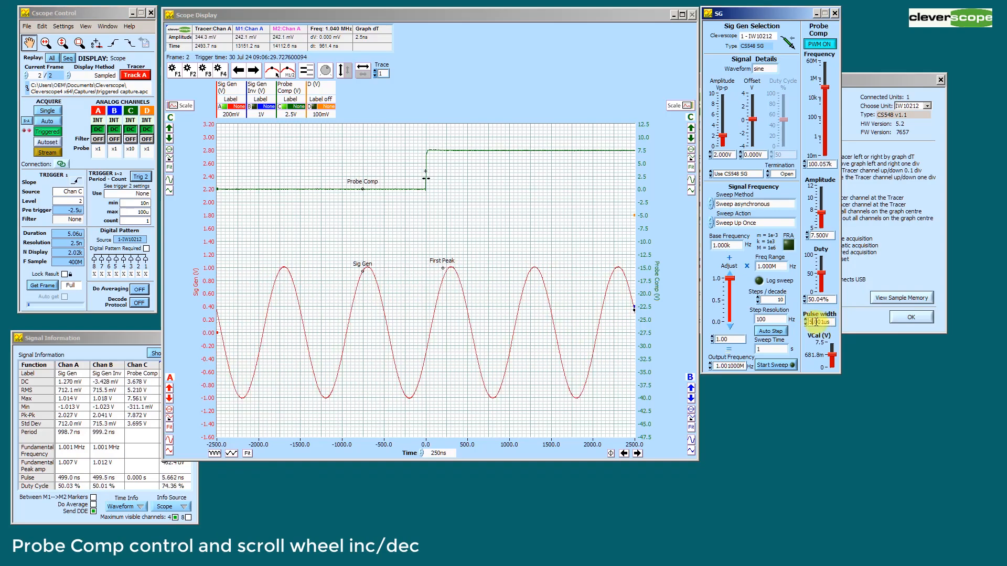
pyautogui.scroll(1, 819, 323)
pyautogui.scroll(4, 818, 324)
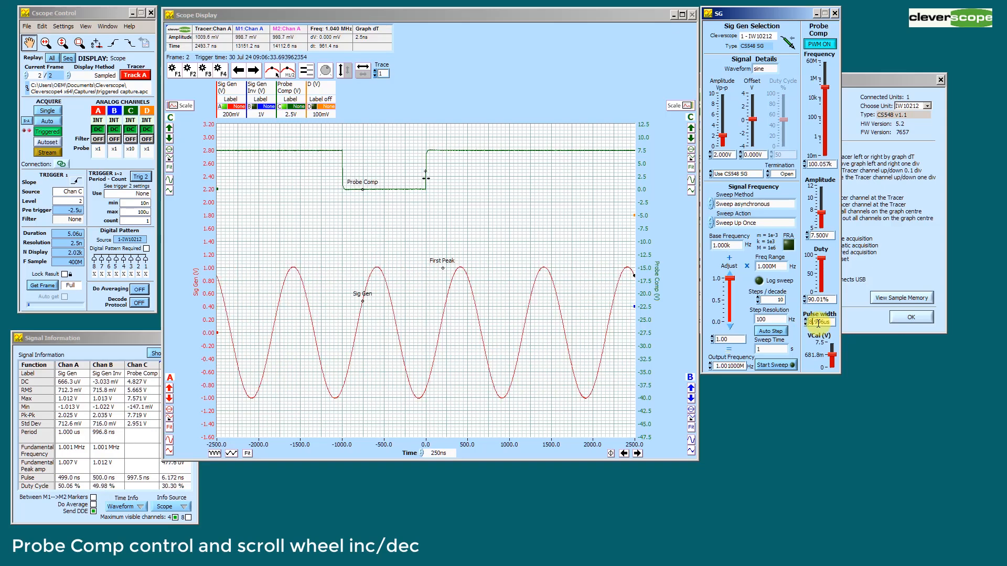
pyautogui.scroll(-1, 818, 324)
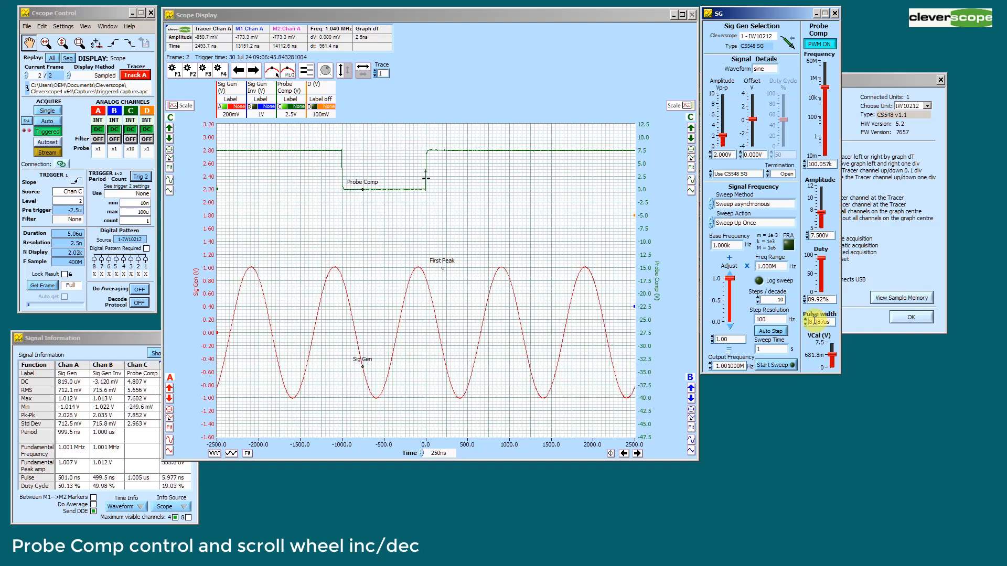
pyautogui.scroll(-1, 810, 322)
pyautogui.scroll(1, 810, 320)
pyautogui.scroll(-1, 809, 319)
pyautogui.scroll(1, 809, 319)
pyautogui.scroll(-1, 808, 320)
pyautogui.scroll(-6, 809, 320)
pyautogui.scroll(-1, 809, 319)
pyautogui.scroll(1, 809, 319)
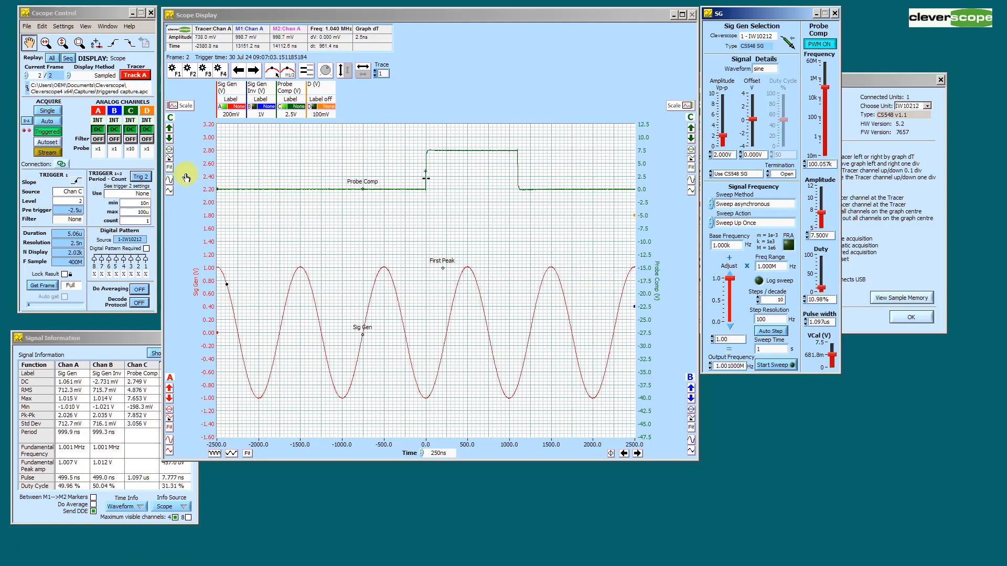
# Open the Trigger 2 setup and its help, and move the help window clear of the scope graph.
pyautogui.click(141, 179)
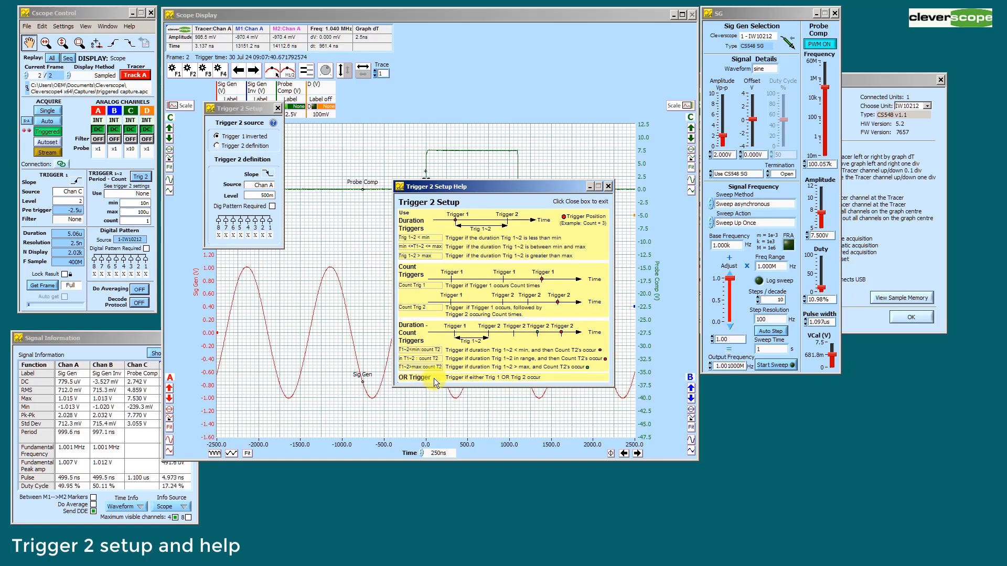
pyautogui.moveTo(447, 187); pyautogui.dragTo(774, 283)
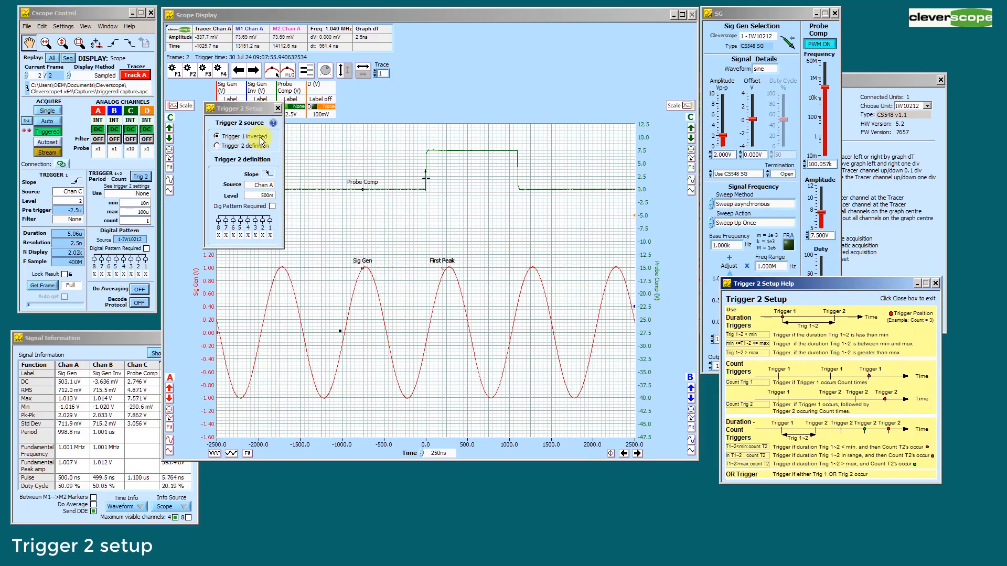
pyautogui.click(217, 147)
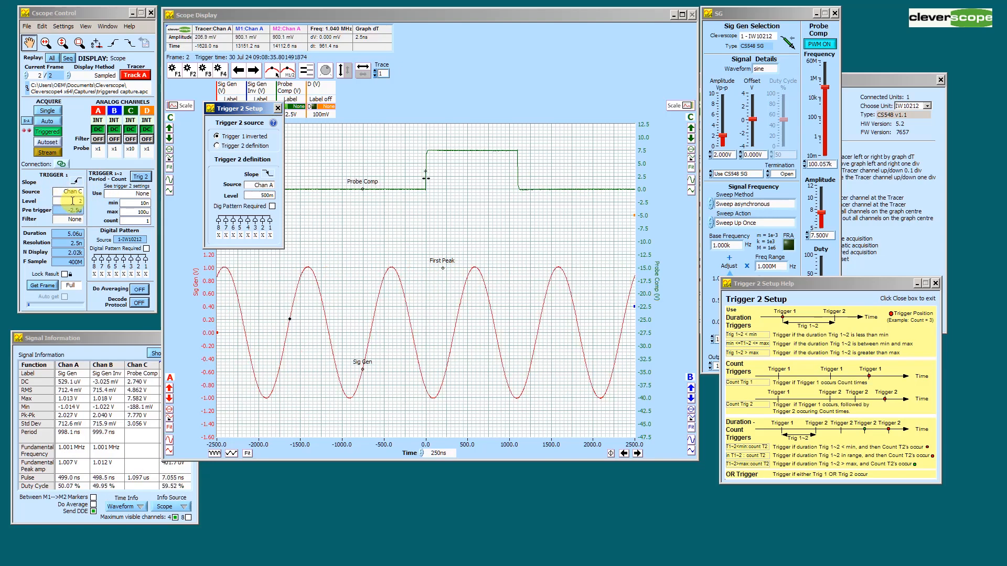
# Set the Trigger 1~2 duration condition to min<T1~2<max with a minimum of 3u and a maximum of 6u.
pyautogui.click(137, 194)
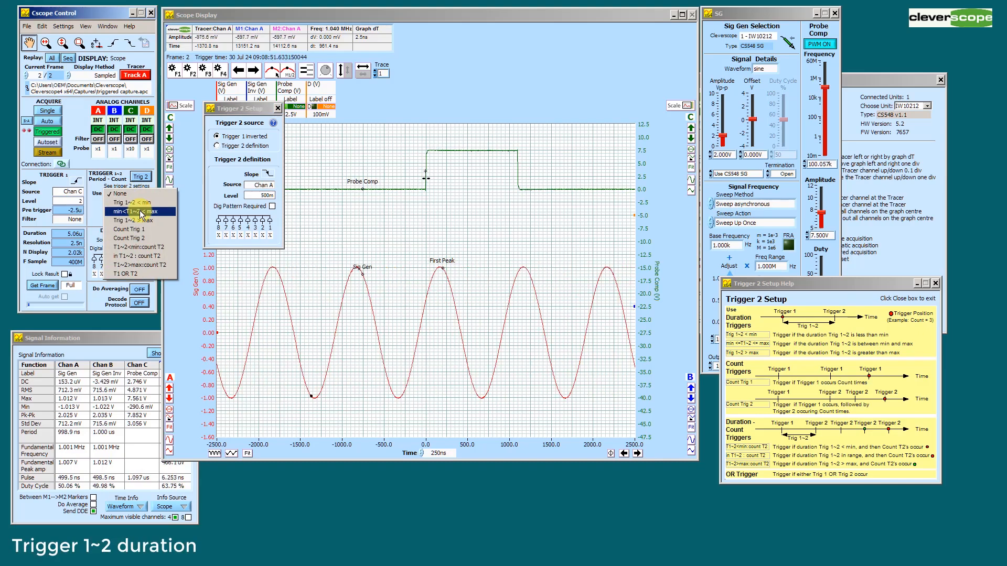
pyautogui.click(140, 212)
pyautogui.doubleClick(143, 203)
pyautogui.write('3u')
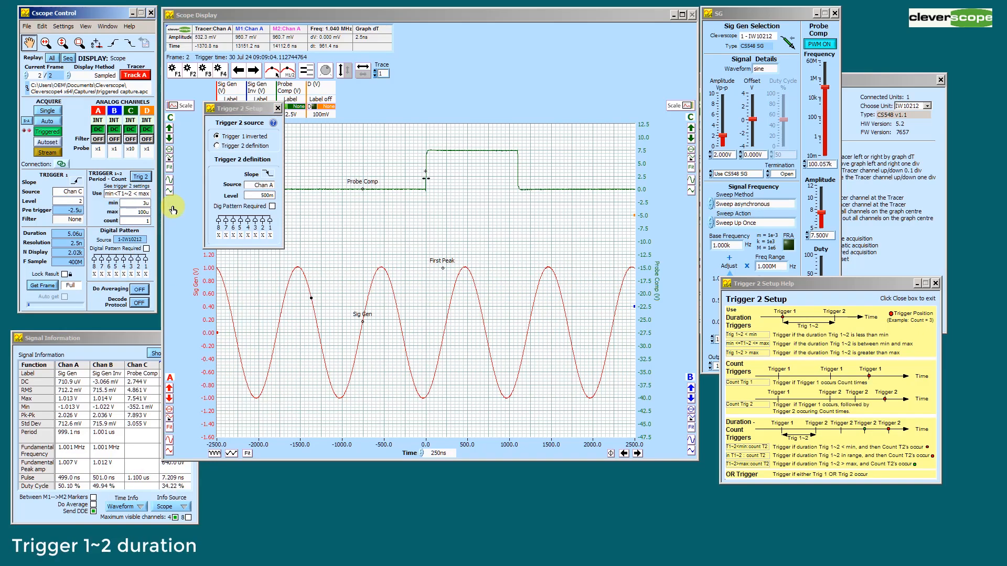
pyautogui.doubleClick(129, 211)
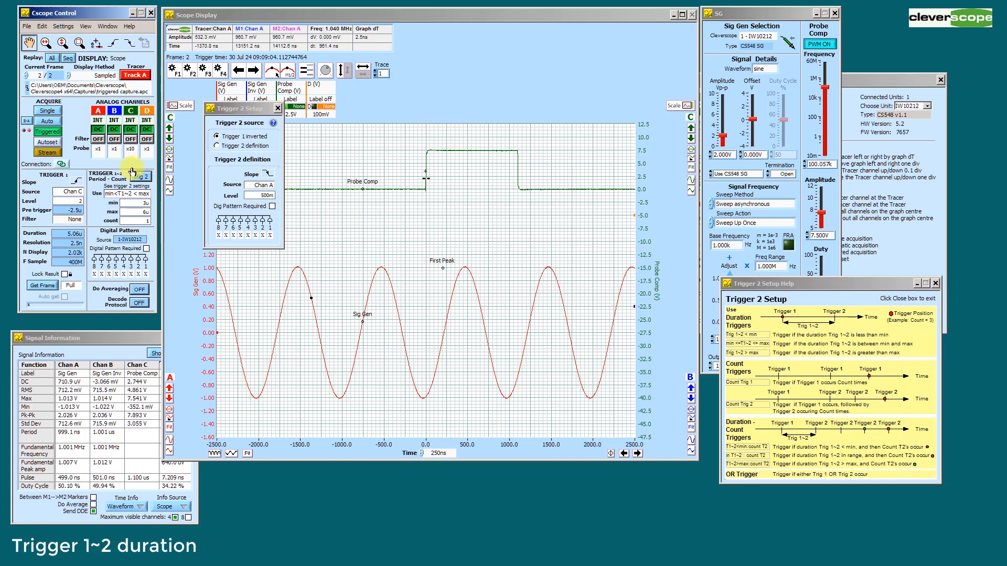
# Uncover the Probe Comp settings and step the pulse width up to 7.089us, down to about 5.09us, and up to 6.09us.
pyautogui.moveTo(777, 284); pyautogui.dragTo(777, 383)
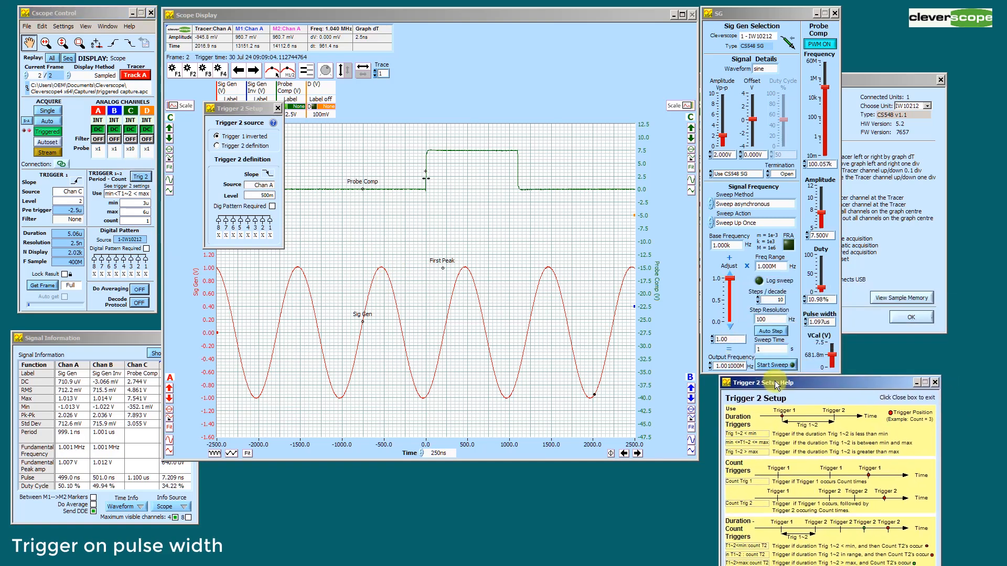
pyautogui.click(811, 321)
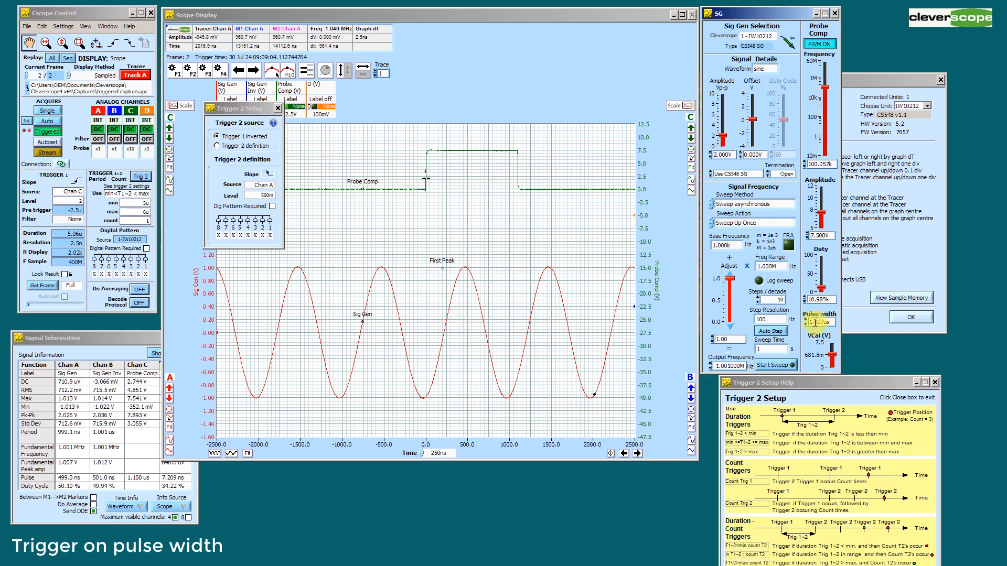
pyautogui.press('Up')
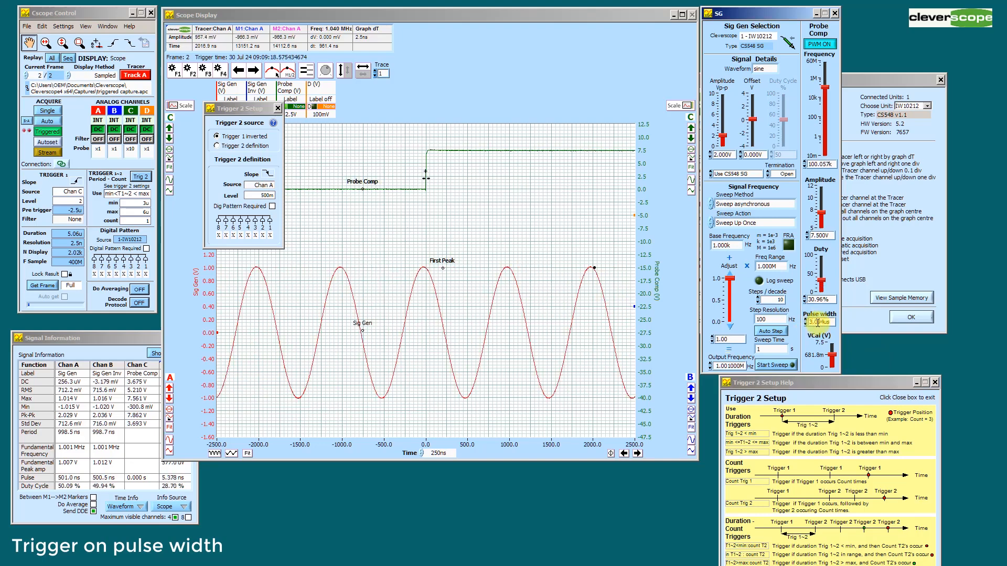
pyautogui.press('Up')
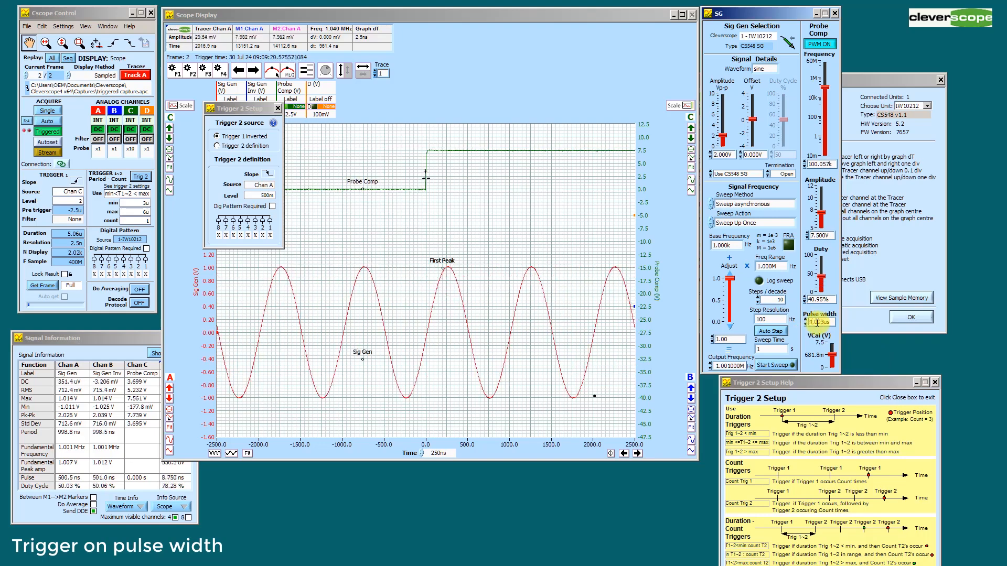
pyautogui.press('Up')
pyautogui.press('Up')
pyautogui.press('Up')
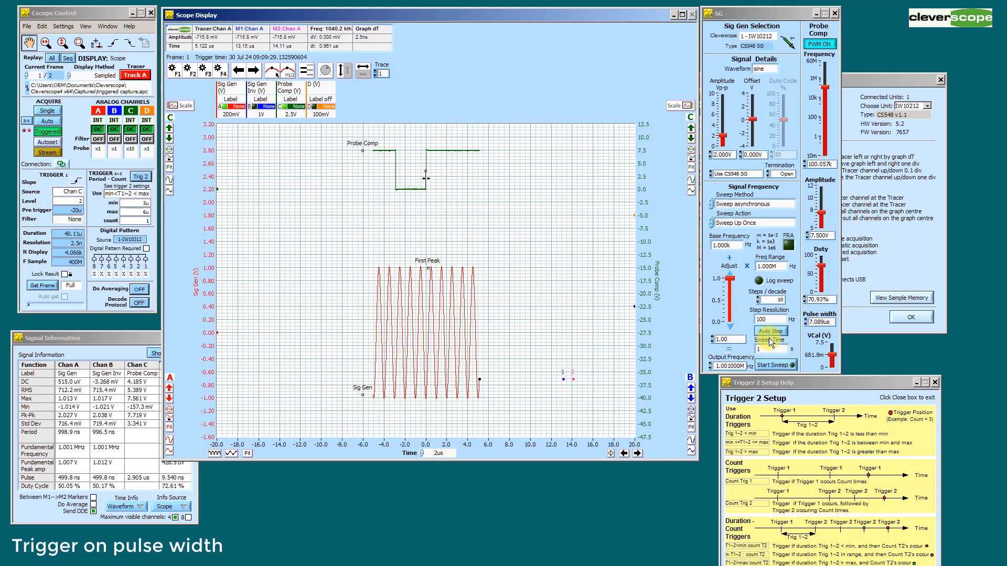
pyautogui.click(809, 321)
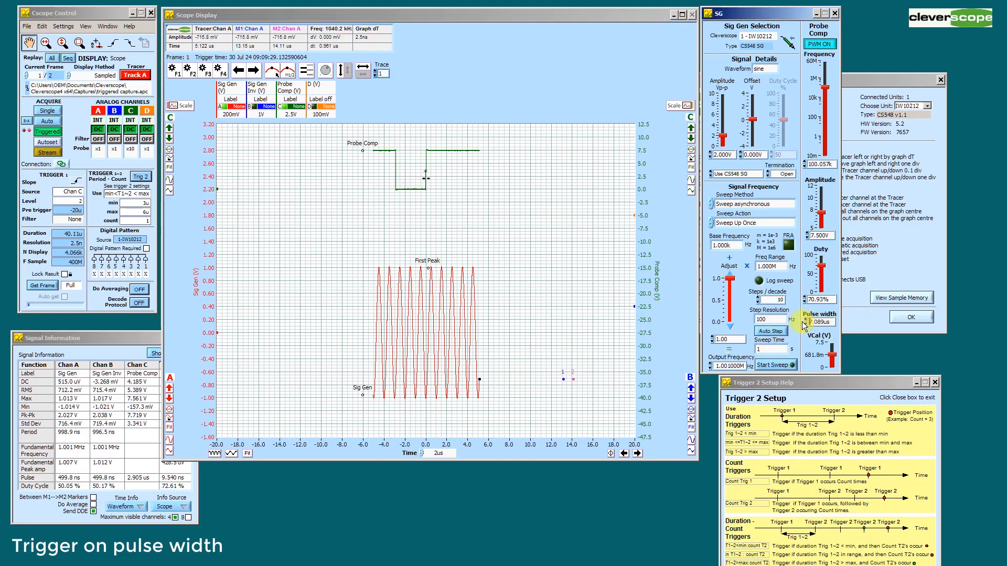
pyautogui.press('Return')
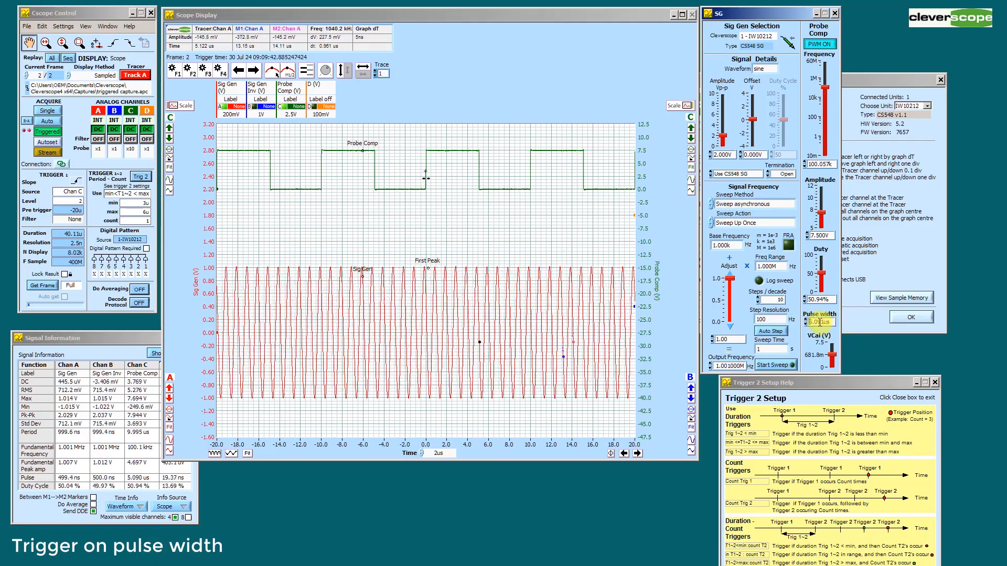
pyautogui.press('Up')
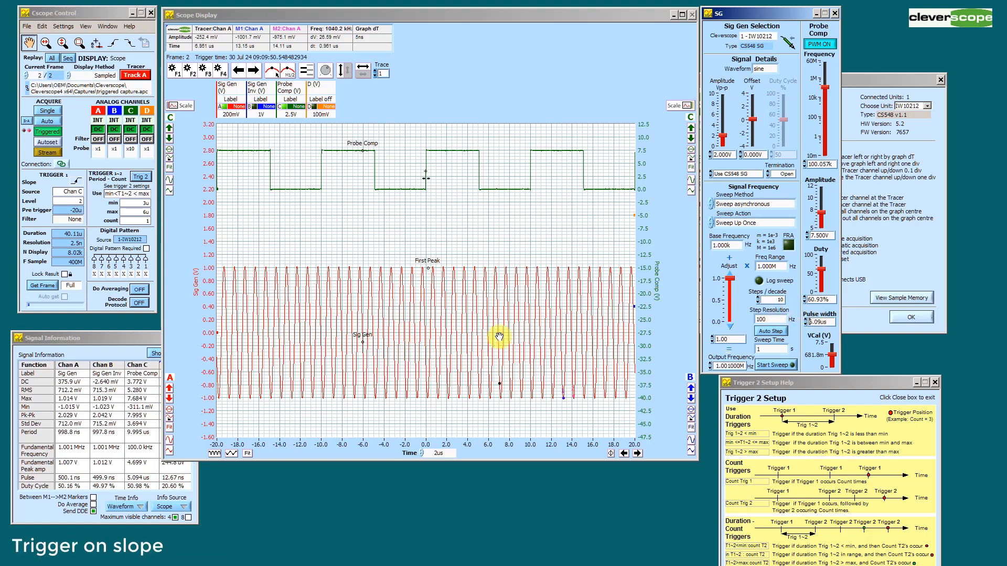
# Switch the Trigger 1 source to Chan A and set the Trigger 1~2 condition to None.
pyautogui.click(68, 192)
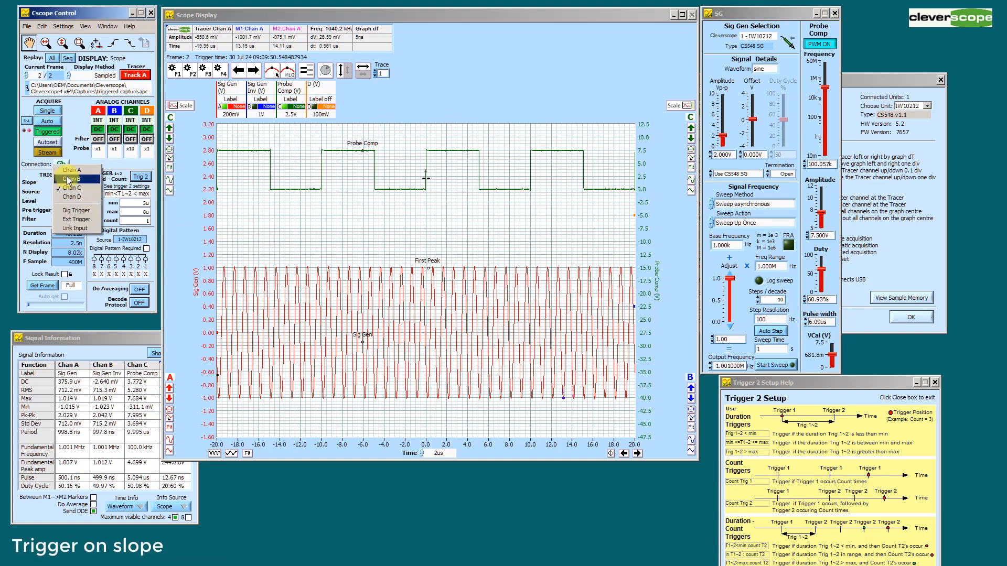
pyautogui.click(69, 173)
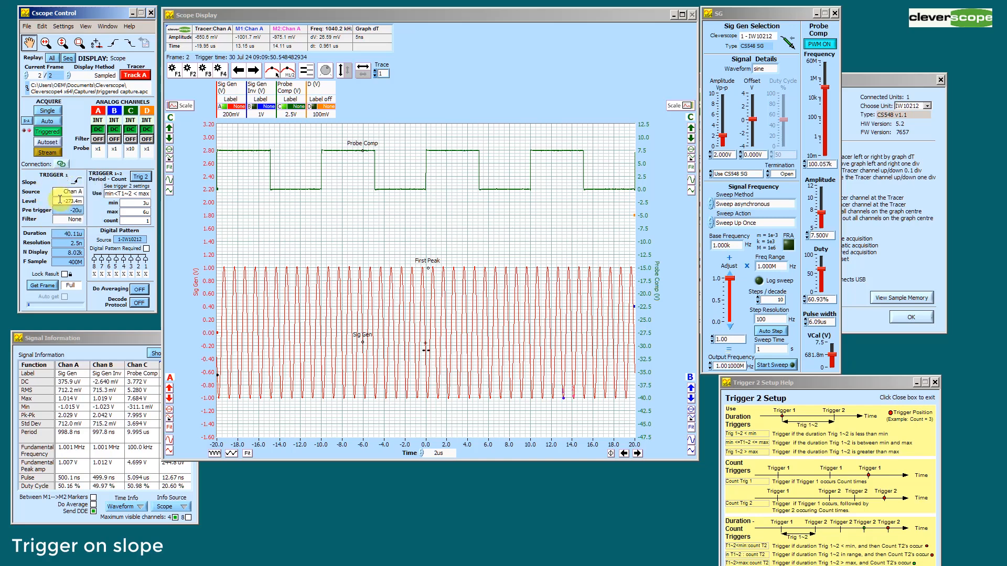
pyautogui.click(128, 193)
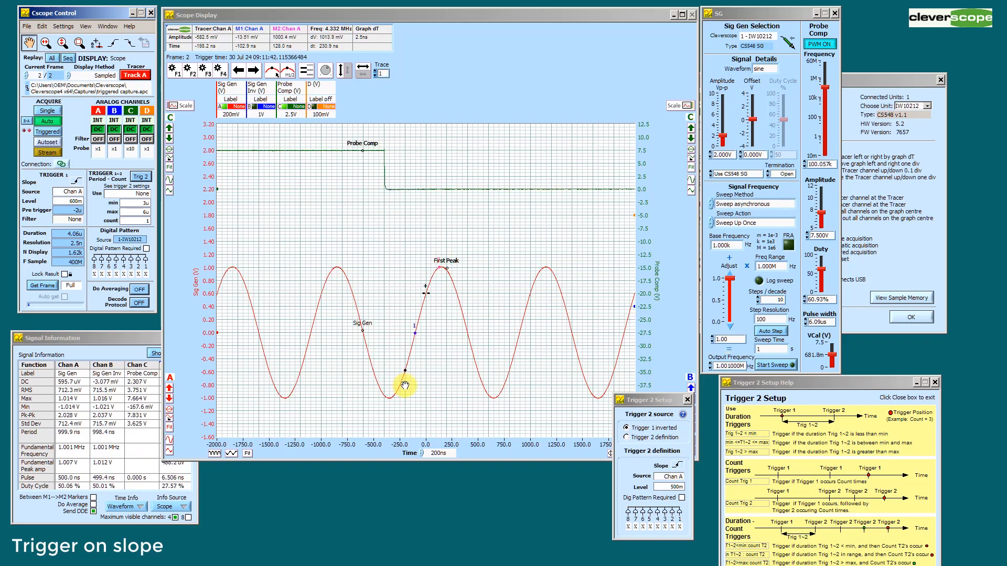
# Place markers 1 and 2 on the Sig Gen rising edge at about -580 mV and 752 mV, and stop the auto acquisition.
pyautogui.click(405, 385)
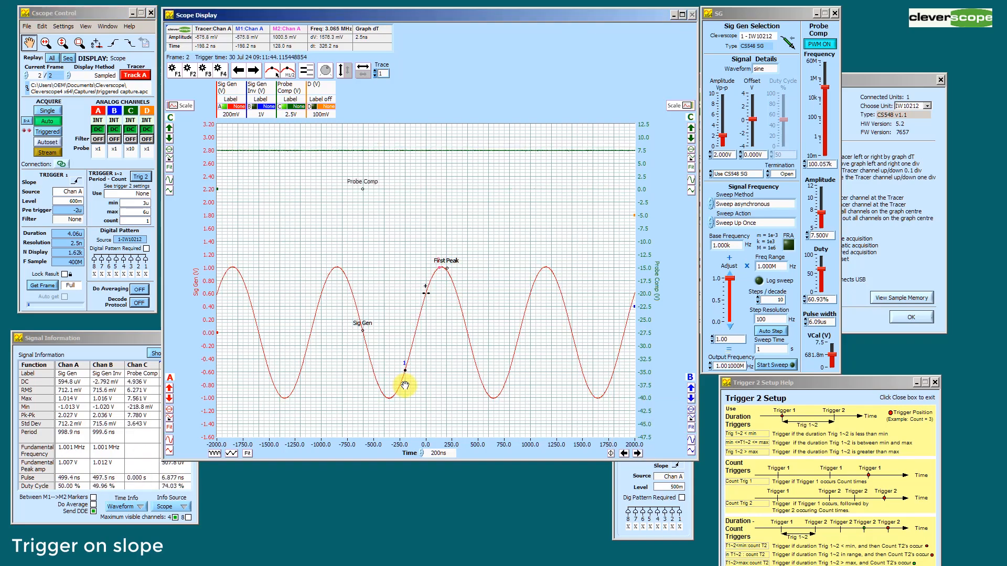
pyautogui.click(428, 316)
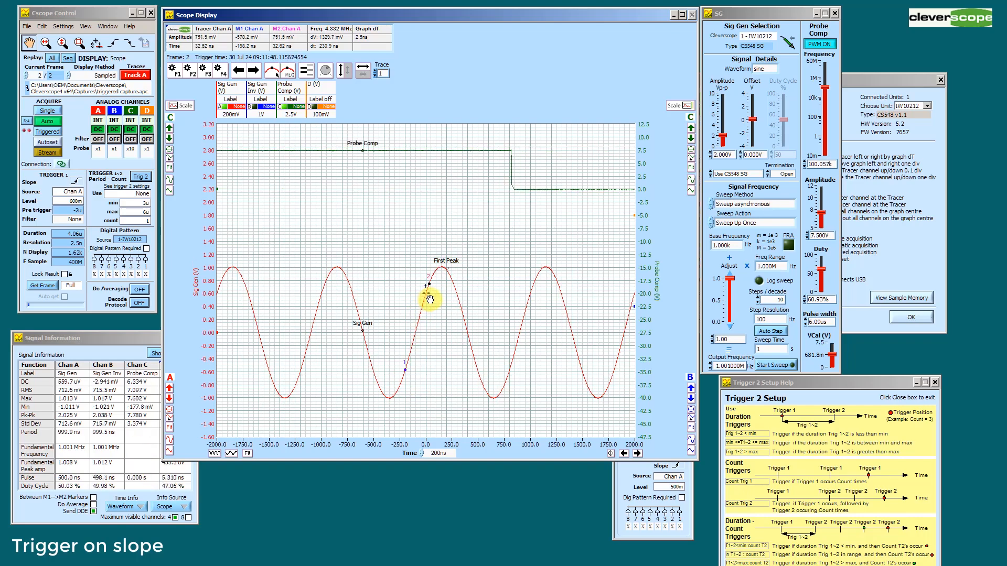
pyautogui.click(429, 299)
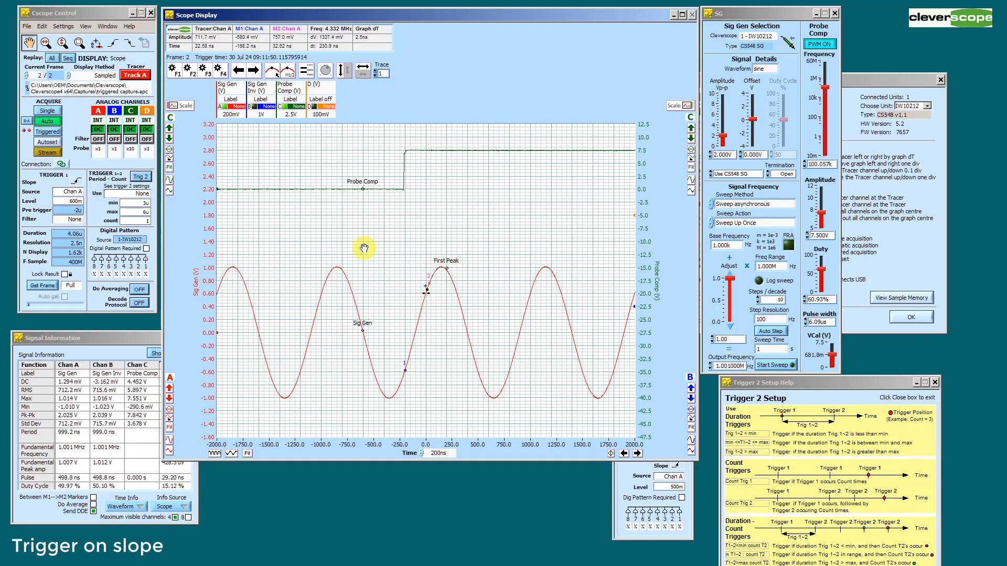
pyautogui.click(39, 121)
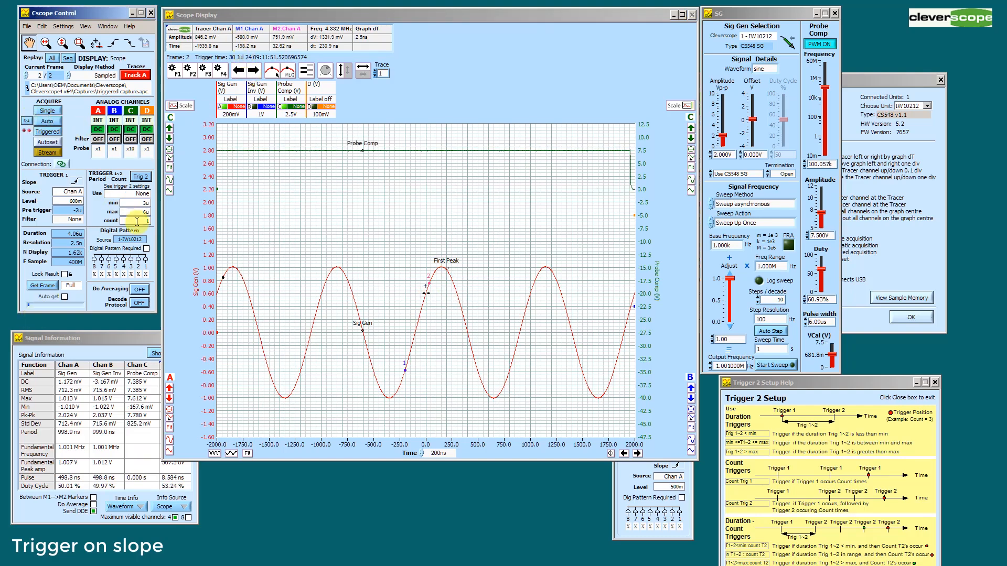
# Set the Trigger 1 level to -580m and make Trigger 2 use its own definition with a level of 752m.
pyautogui.moveTo(67, 202); pyautogui.dragTo(94, 201)
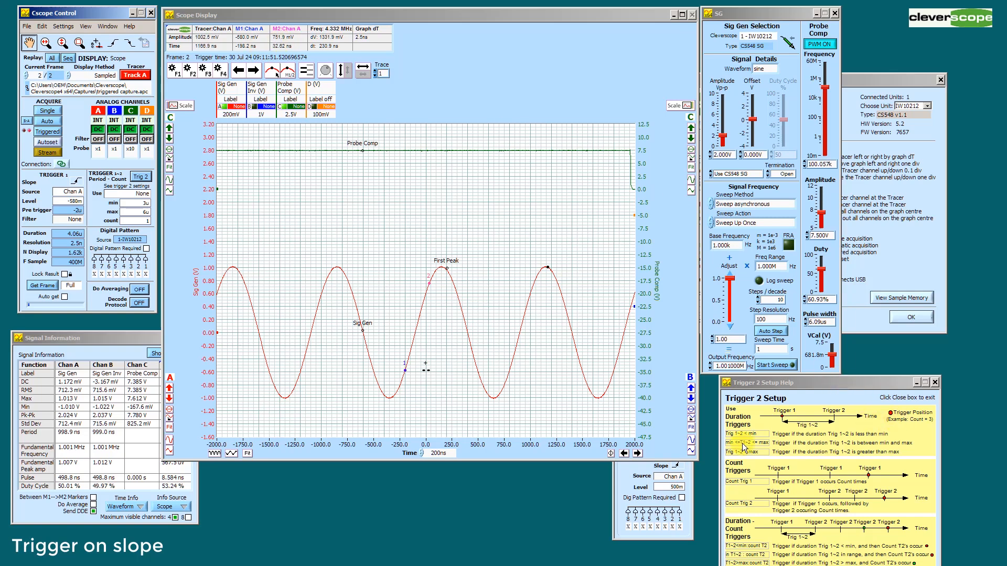
pyautogui.click(616, 476)
pyautogui.moveTo(657, 405); pyautogui.dragTo(295, 308)
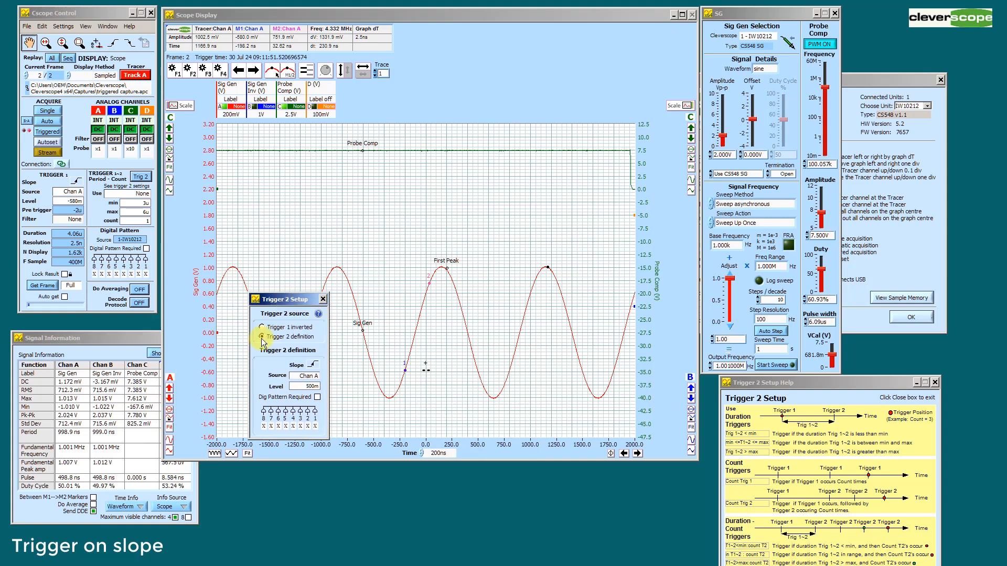
pyautogui.click(311, 386)
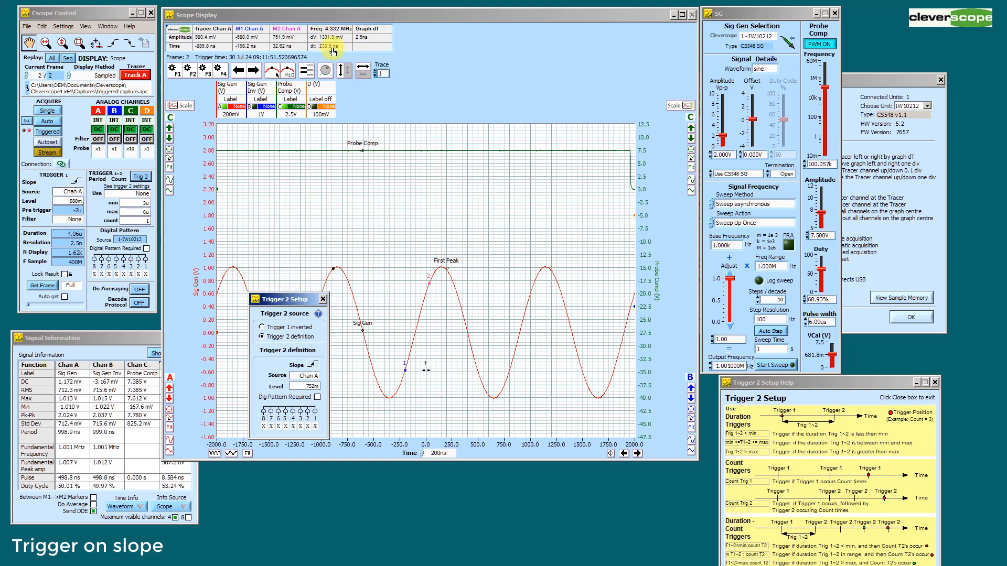
pyautogui.moveTo(285, 304); pyautogui.dragTo(543, 401)
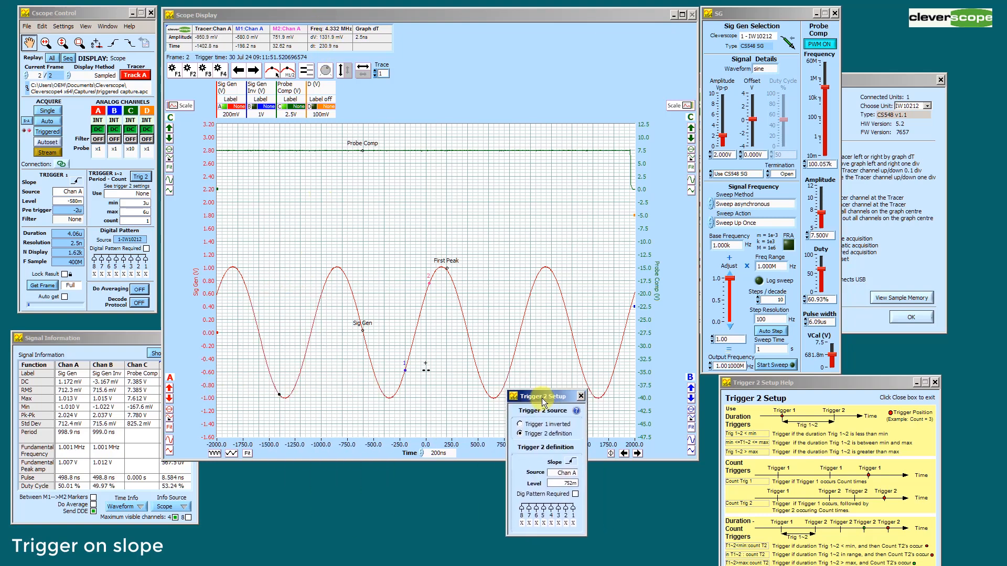
# Set the duration condition to min<T1~2<max with a minimum of 100n and a maximum of 400n, and start auto acquisition.
pyautogui.click(128, 194)
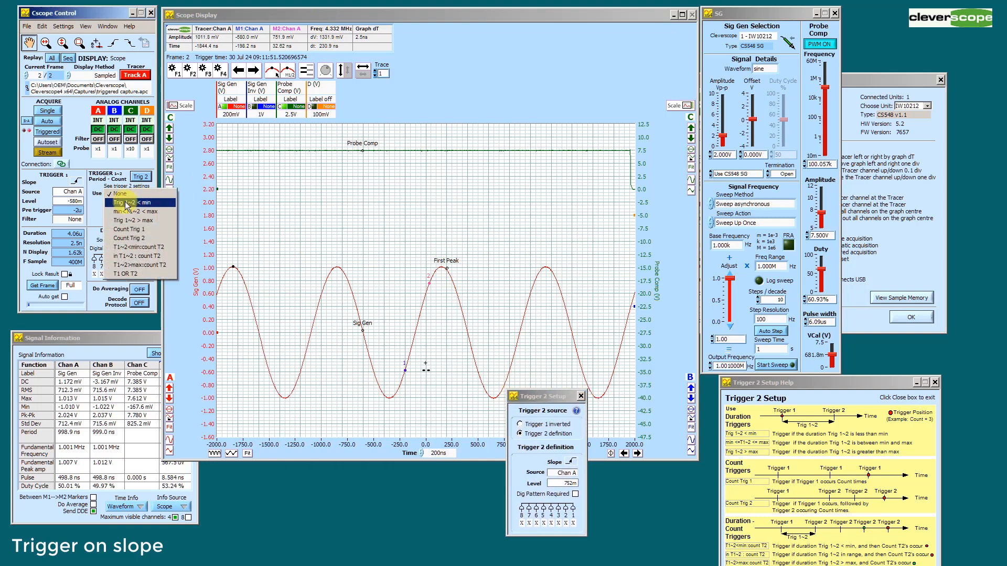
pyautogui.click(153, 211)
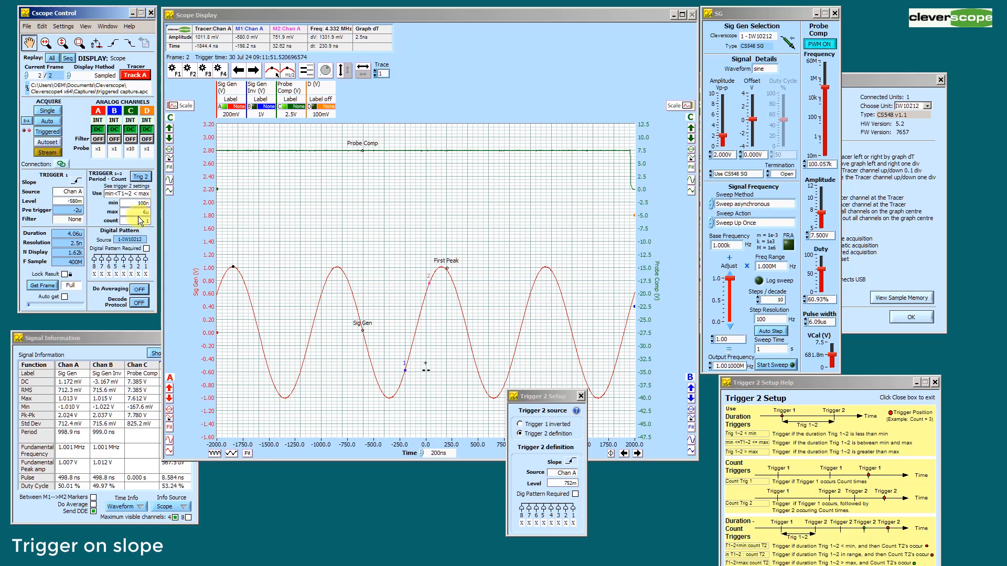
pyautogui.moveTo(140, 212); pyautogui.dragTo(152, 213)
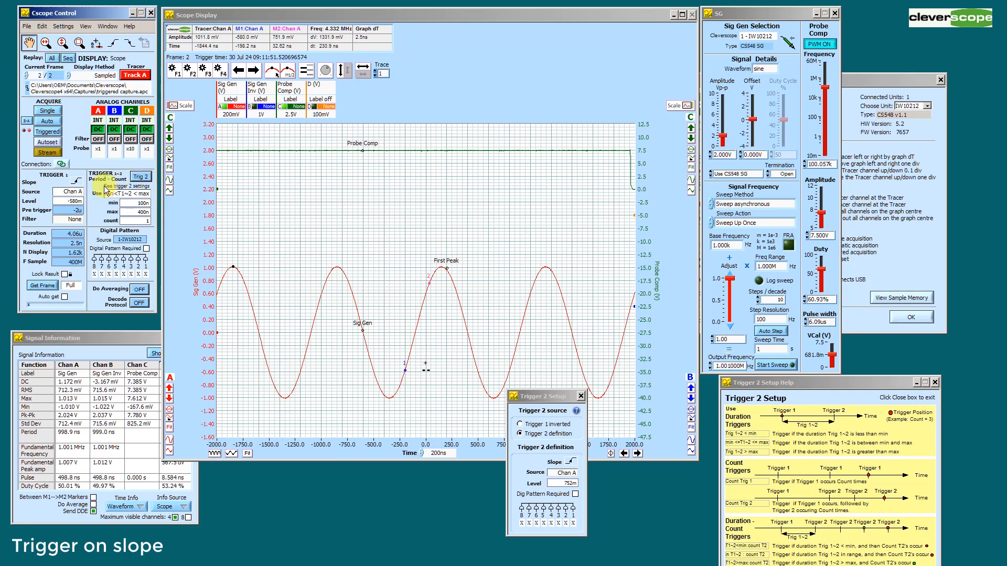
pyautogui.click(47, 124)
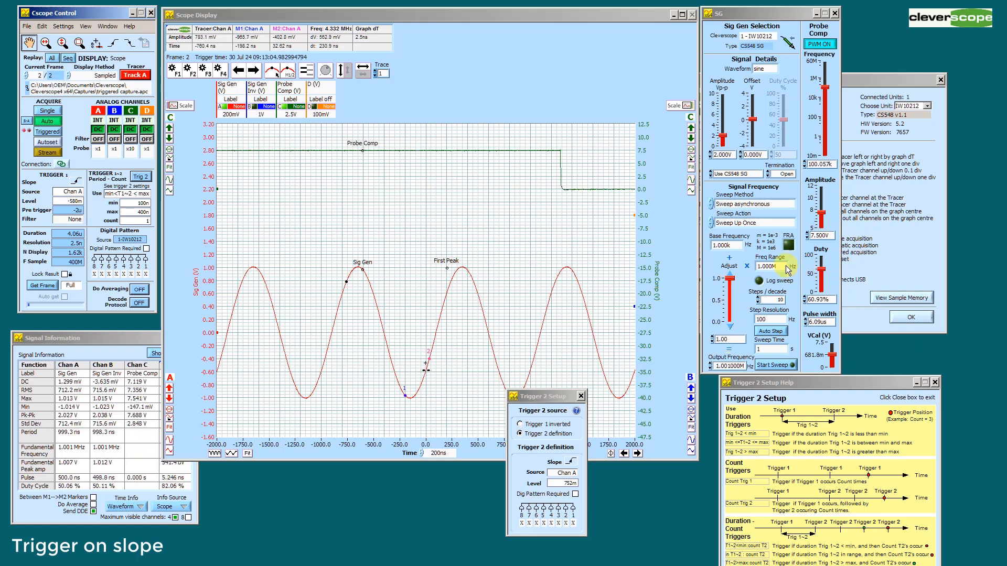
# Set the signal generator's frequency range to 5M and lower the frequency adjustment to 0.07.
pyautogui.moveTo(777, 266); pyautogui.dragTo(725, 259)
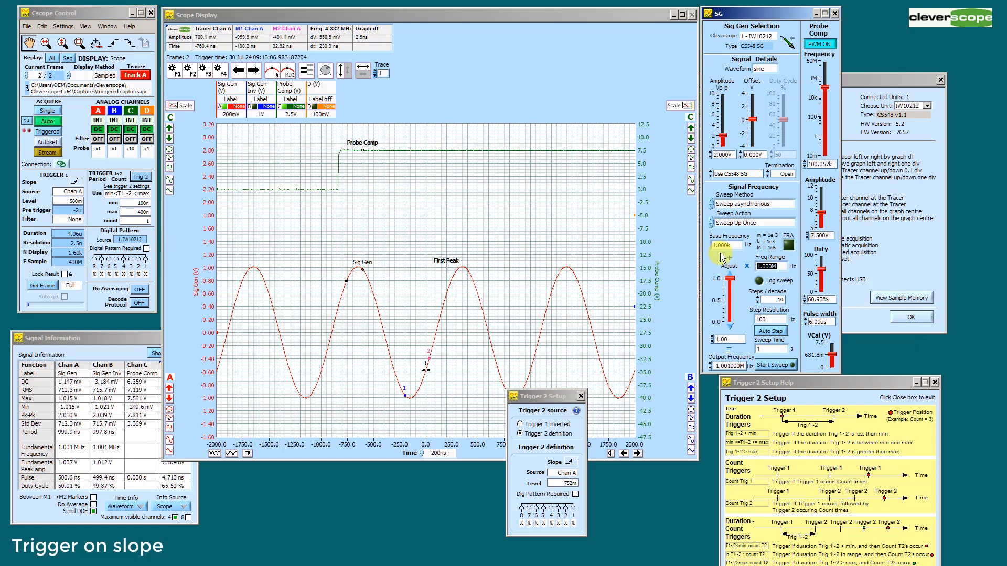
pyautogui.write('5')
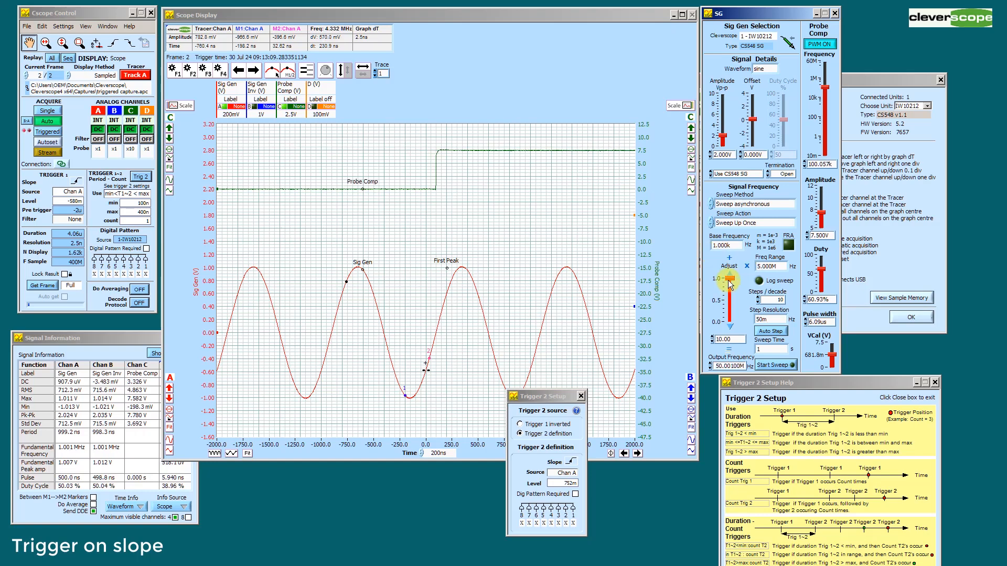
pyautogui.moveTo(728, 279); pyautogui.dragTo(727, 293)
pyautogui.moveTo(727, 304); pyautogui.dragTo(726, 318)
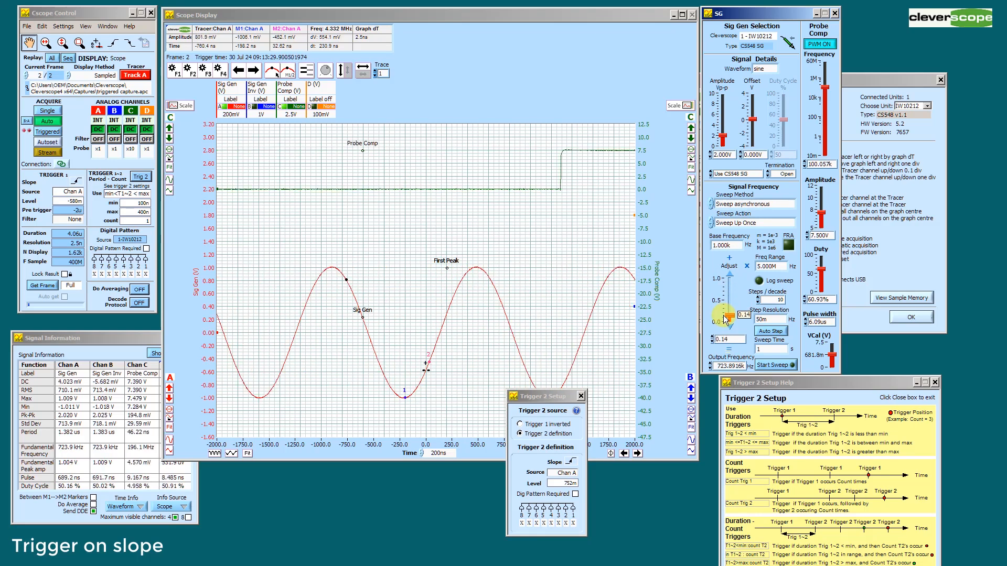
pyautogui.moveTo(726, 318); pyautogui.dragTo(726, 322)
# Measure the slowed Sig Gen rising slope with marker 1 at the trigger point and marker 2 at about 800 mV.
pyautogui.click(420, 390)
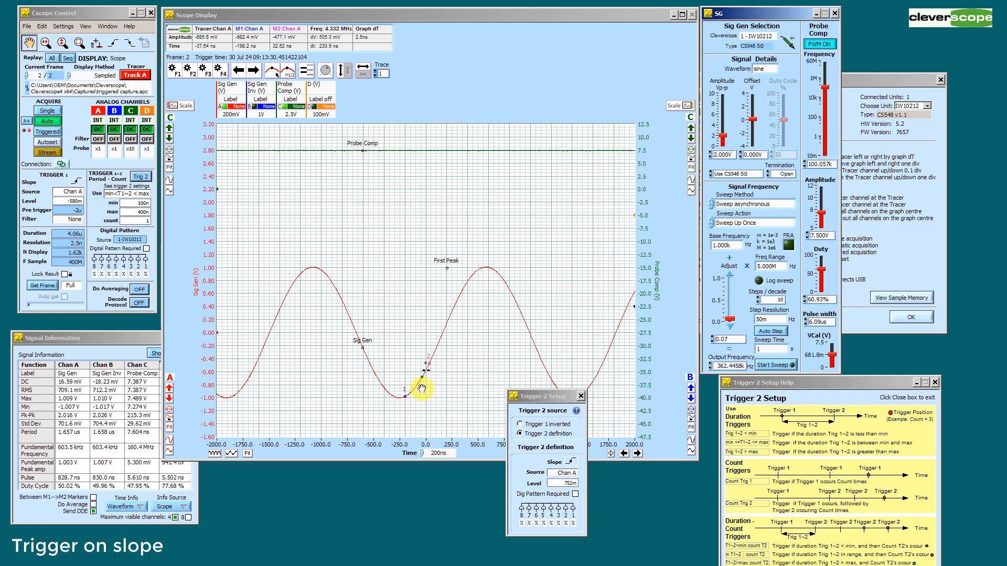
pyautogui.click(429, 381)
pyautogui.click(426, 385)
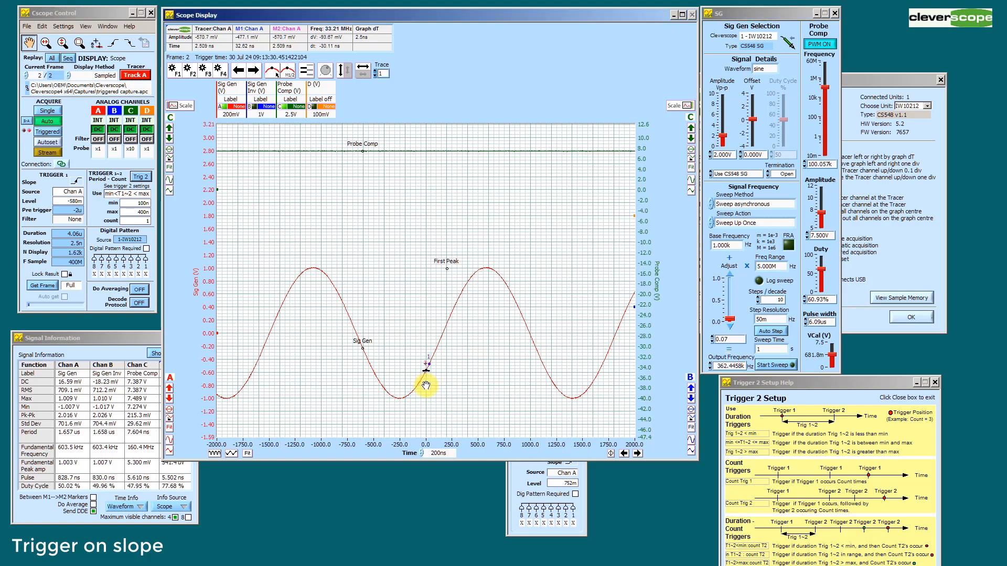
pyautogui.click(468, 305)
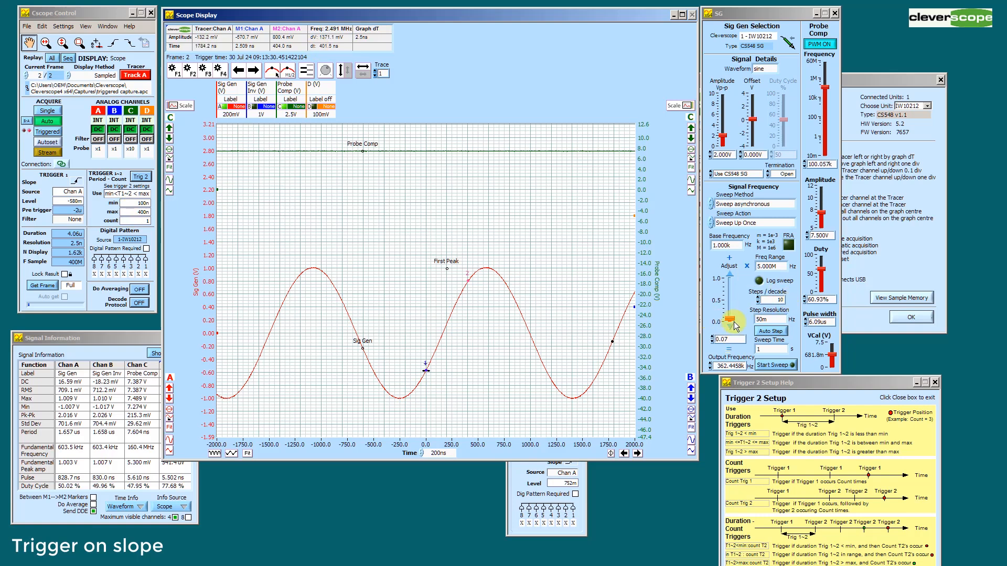
# Raise the signal generator's frequency adjustment to 0.55 and measure the Sig Gen rising slope from the trigger point to about 806 mV with markers.
pyautogui.moveTo(731, 321); pyautogui.dragTo(758, 303)
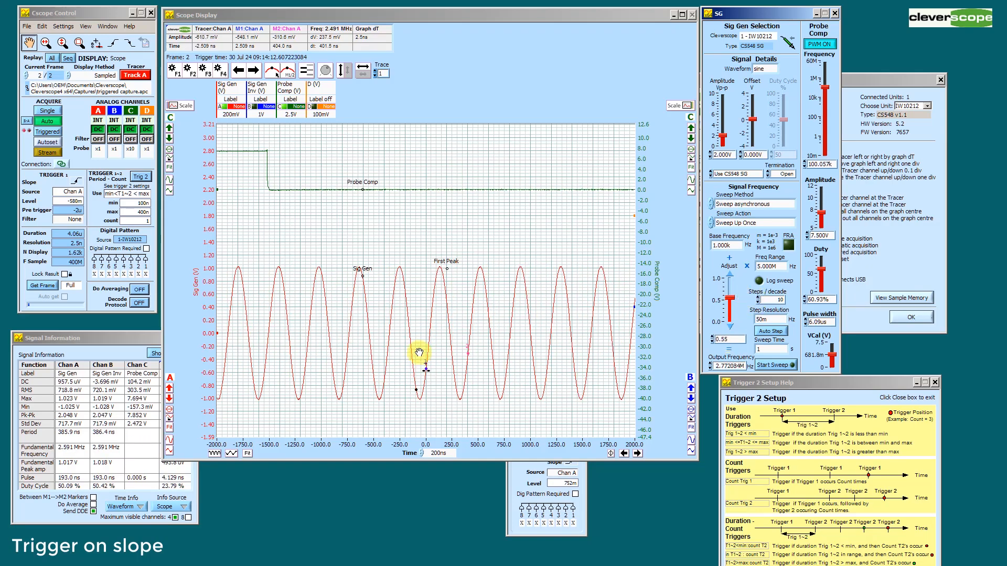
pyautogui.click(427, 389)
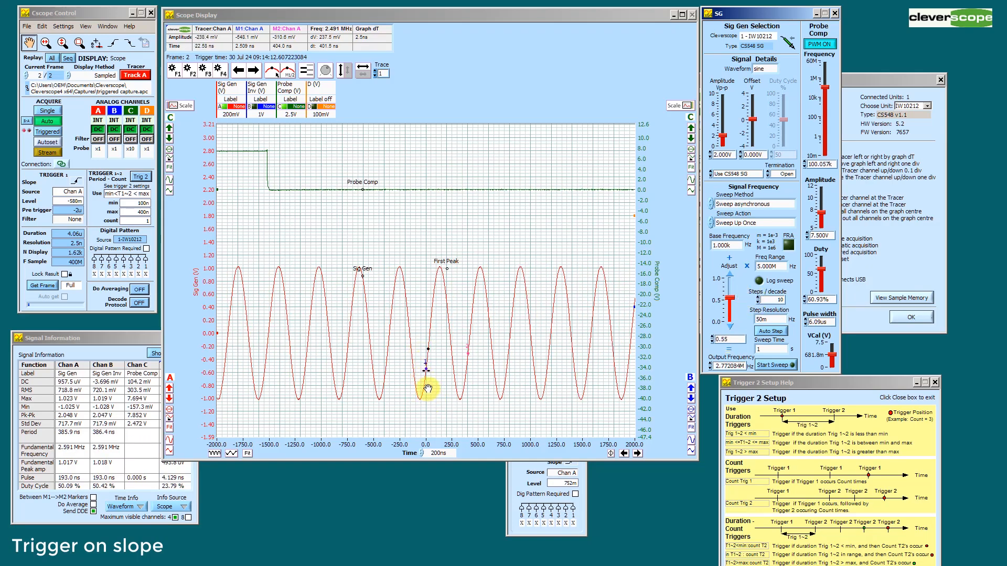
pyautogui.moveTo(425, 389); pyautogui.dragTo(434, 352)
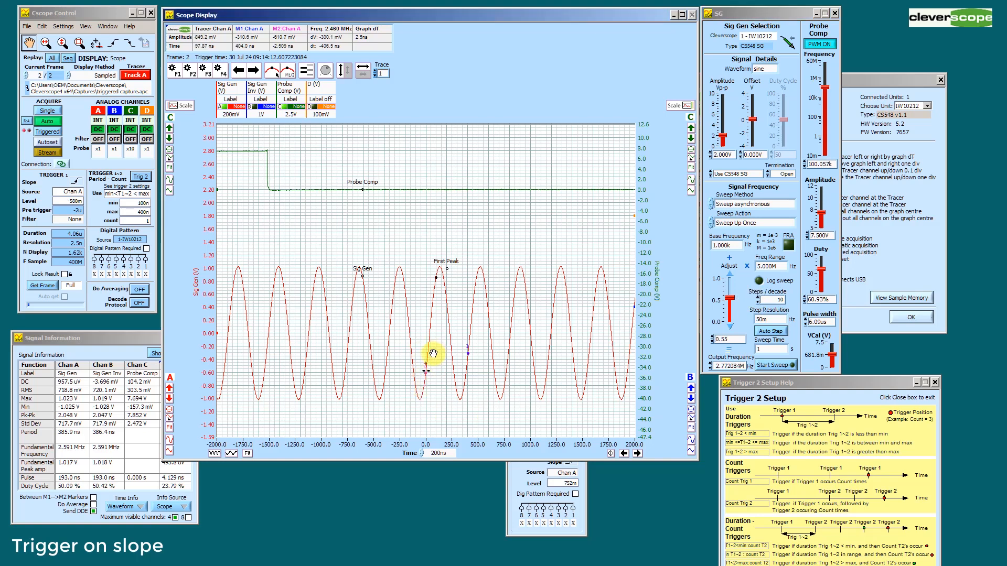
pyautogui.click(435, 353)
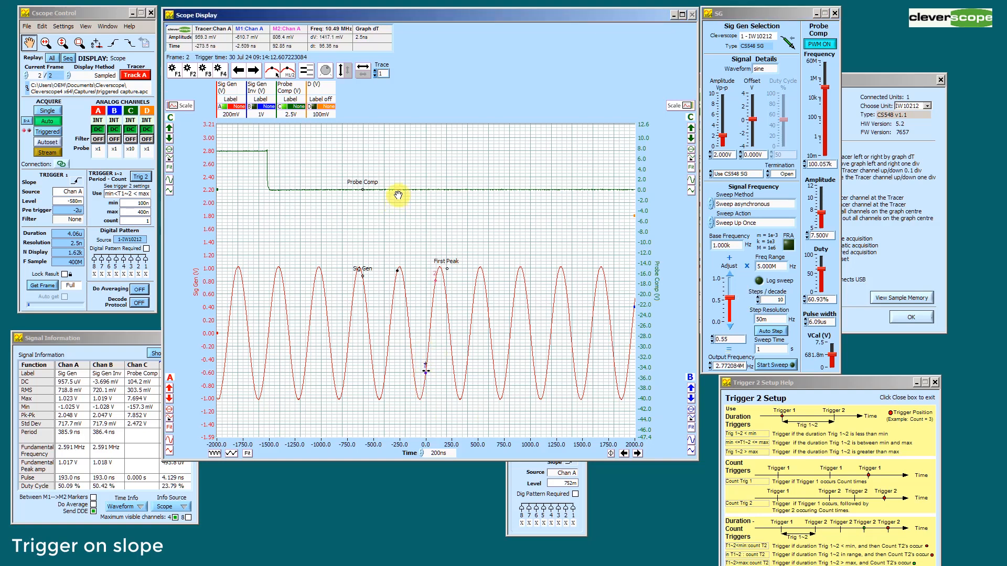
pyautogui.click(521, 344)
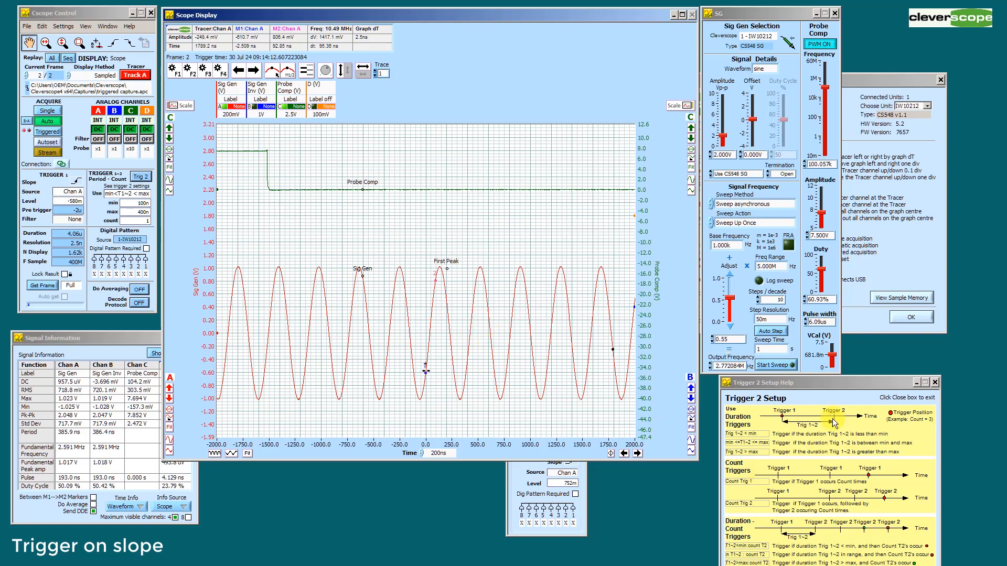
# Turn off the Trigger 2 duration condition by setting its use to None.
pyautogui.click(116, 195)
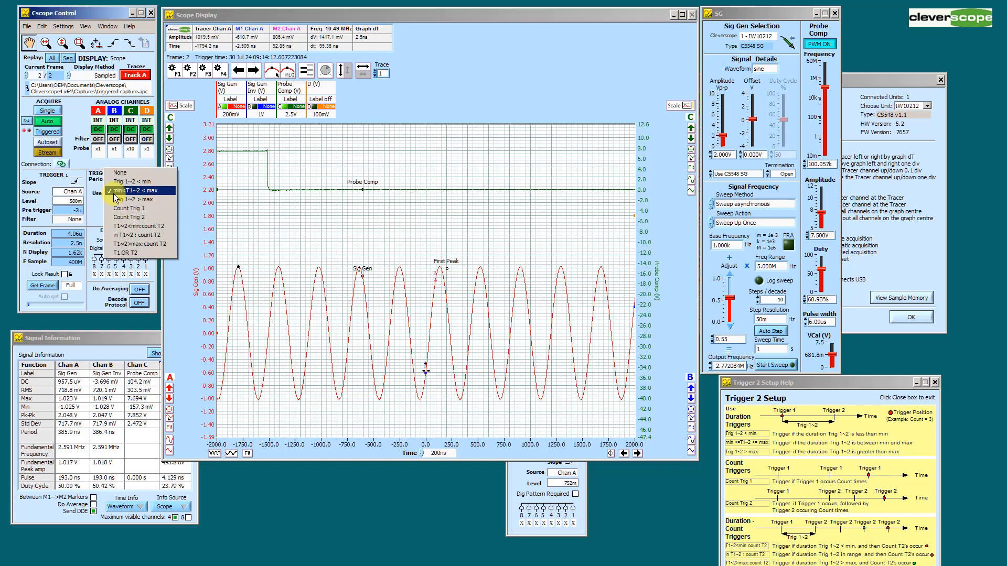
pyautogui.click(120, 172)
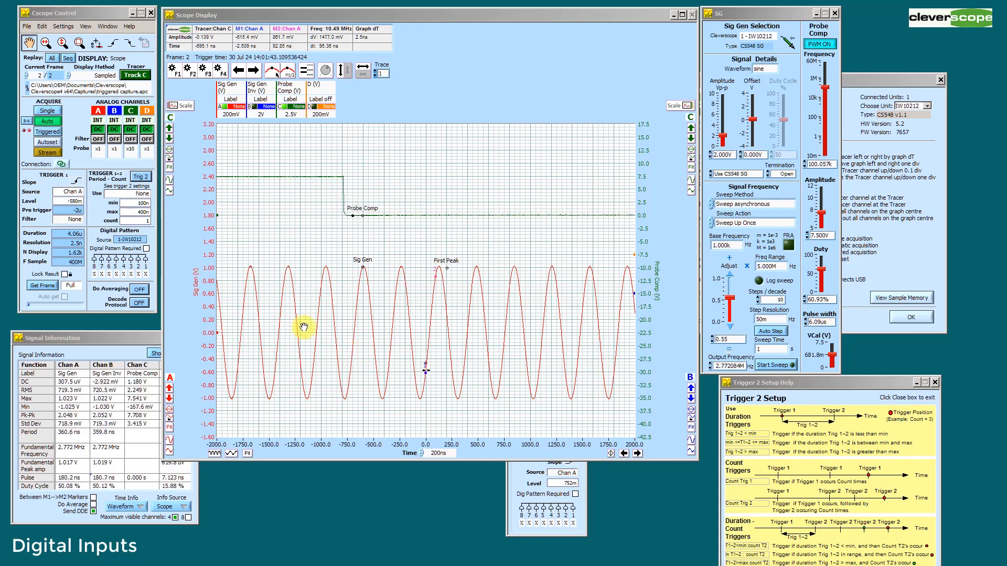
# Show the digital inputs above the scope graph and hide inputs 5 to 8, keeping In 1 to In 4 displayed.
pyautogui.click(87, 29)
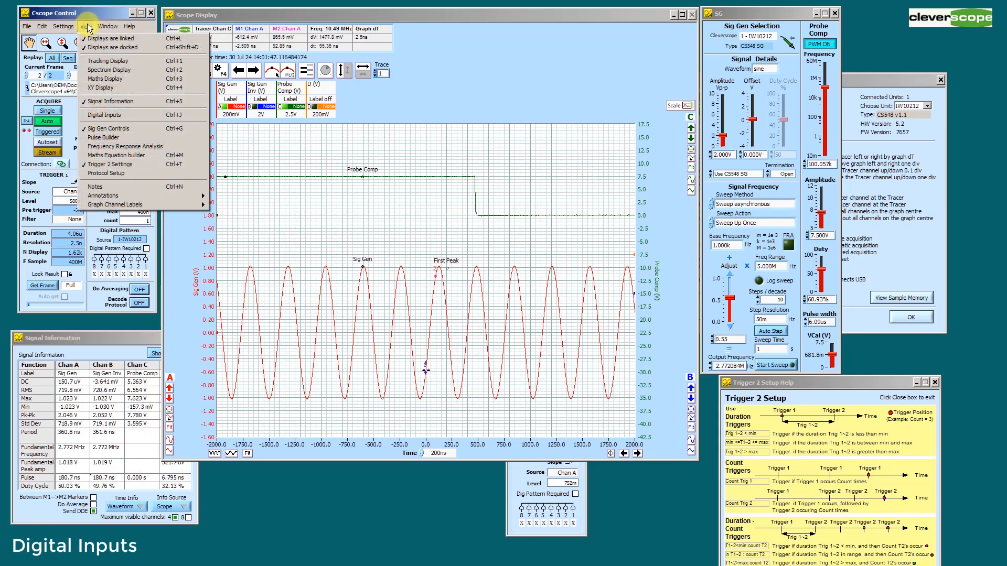
pyautogui.click(92, 115)
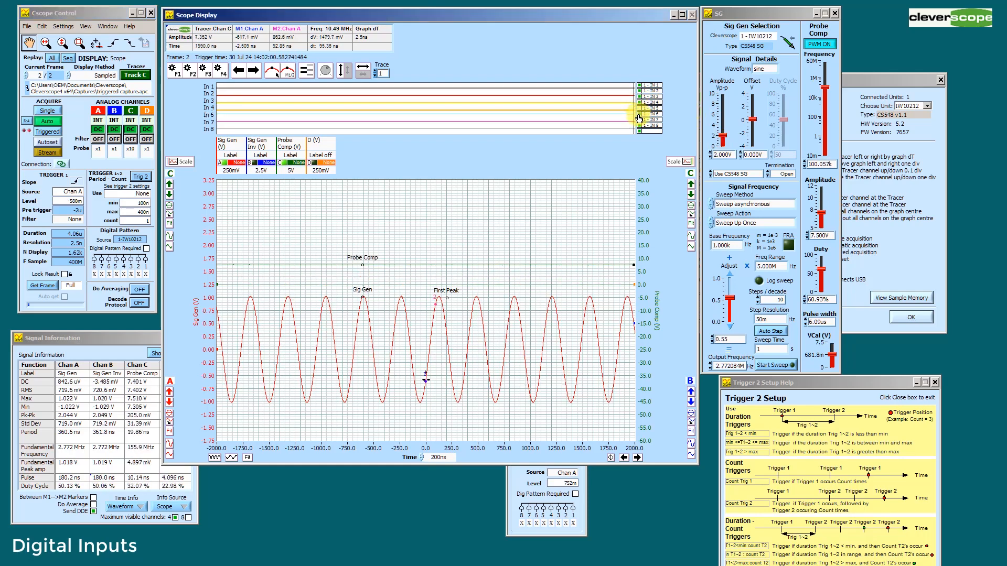
pyautogui.click(640, 114)
pyautogui.click(639, 120)
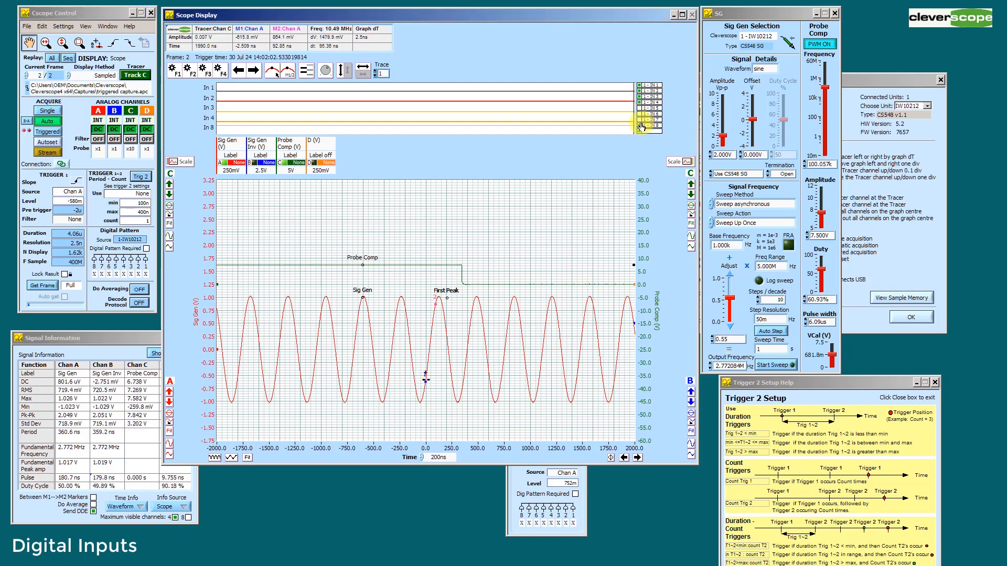
pyautogui.click(639, 125)
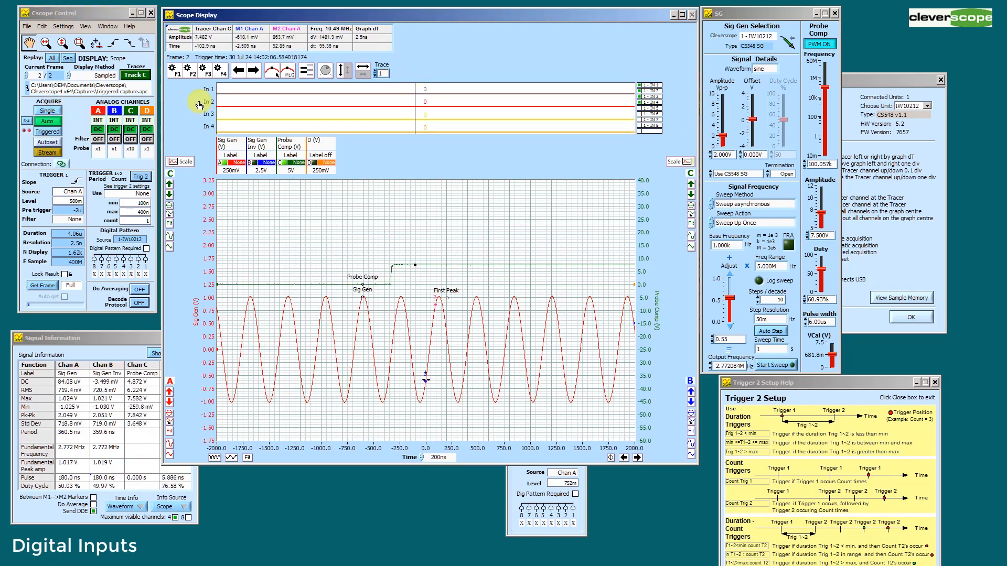
# Review the digital input names and colours settings and close them without editing.
pyautogui.click(61, 29)
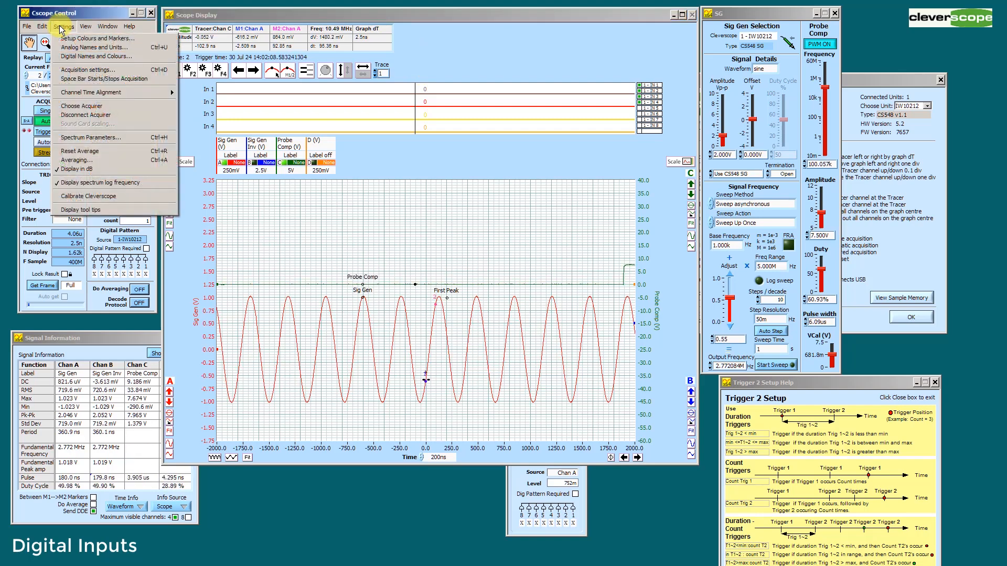
pyautogui.click(69, 59)
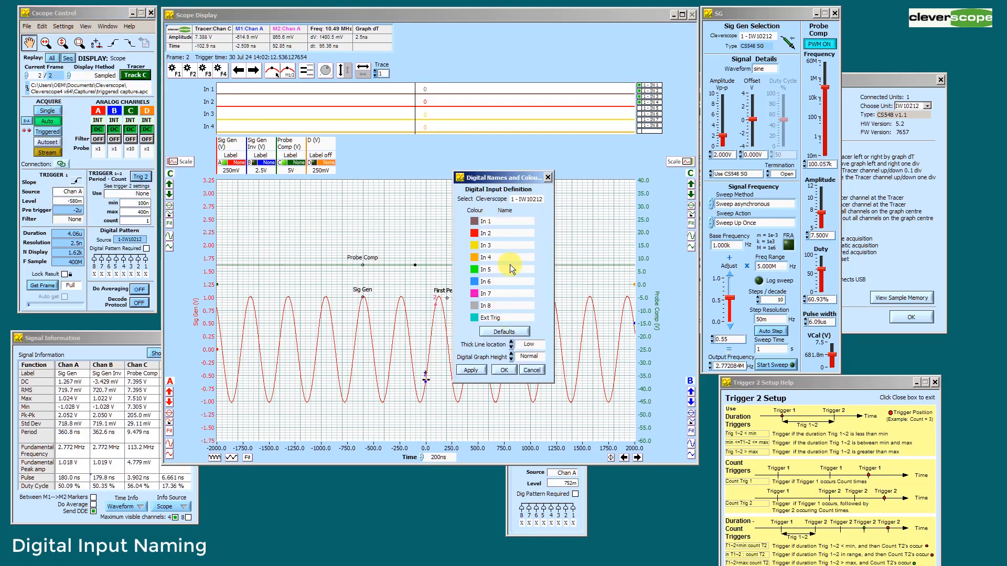
pyautogui.click(505, 371)
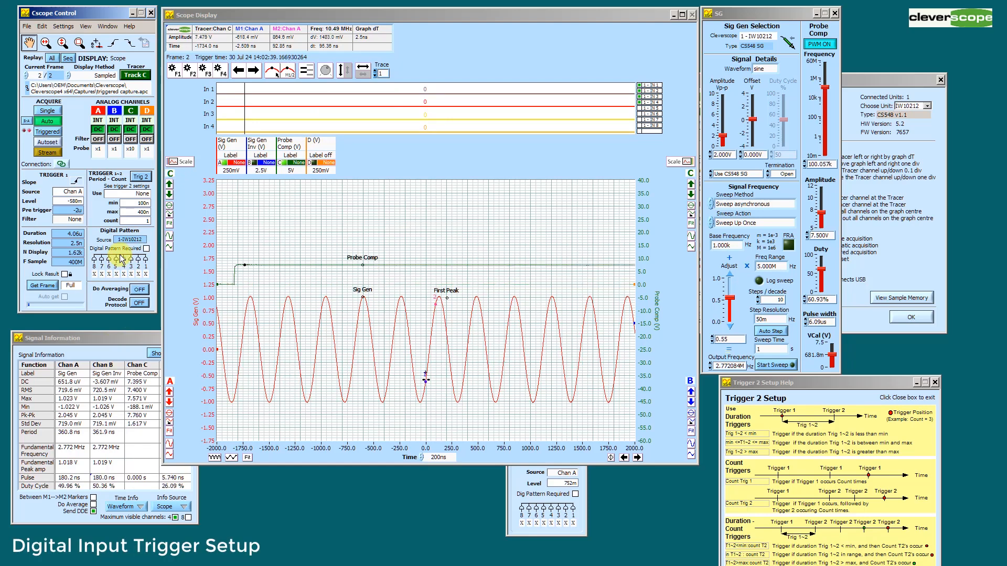
# Trigger on the rising edge of digital input 1 with Dig Trigger as the Trigger 1 source, and examine the In 1 edge with the tracer.
pyautogui.click(146, 274)
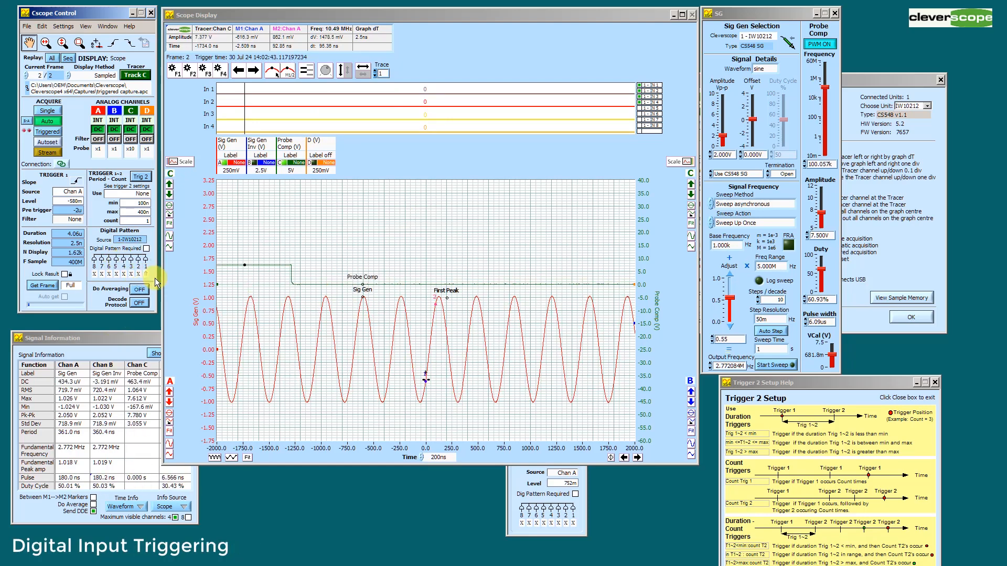
pyautogui.click(66, 192)
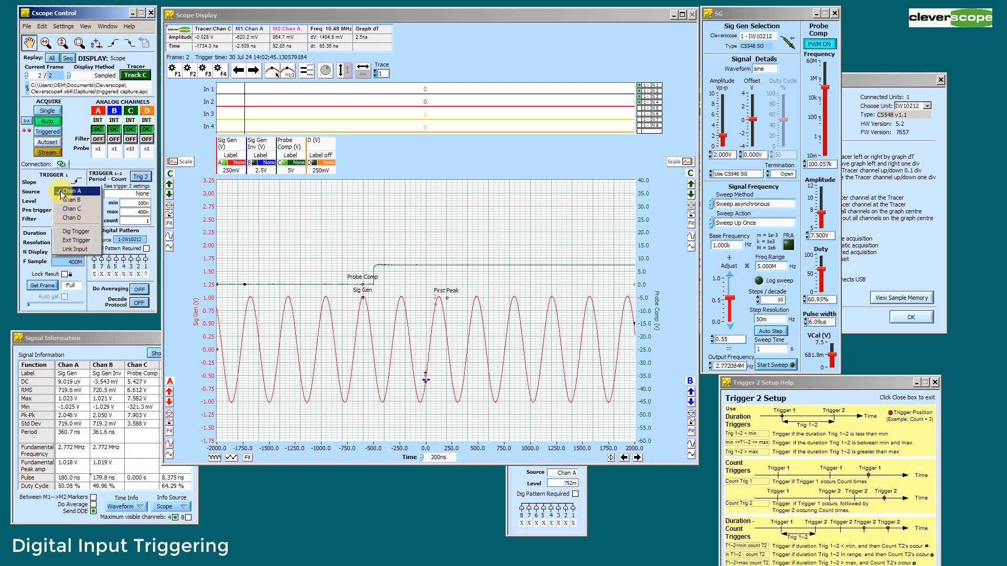
pyautogui.click(76, 231)
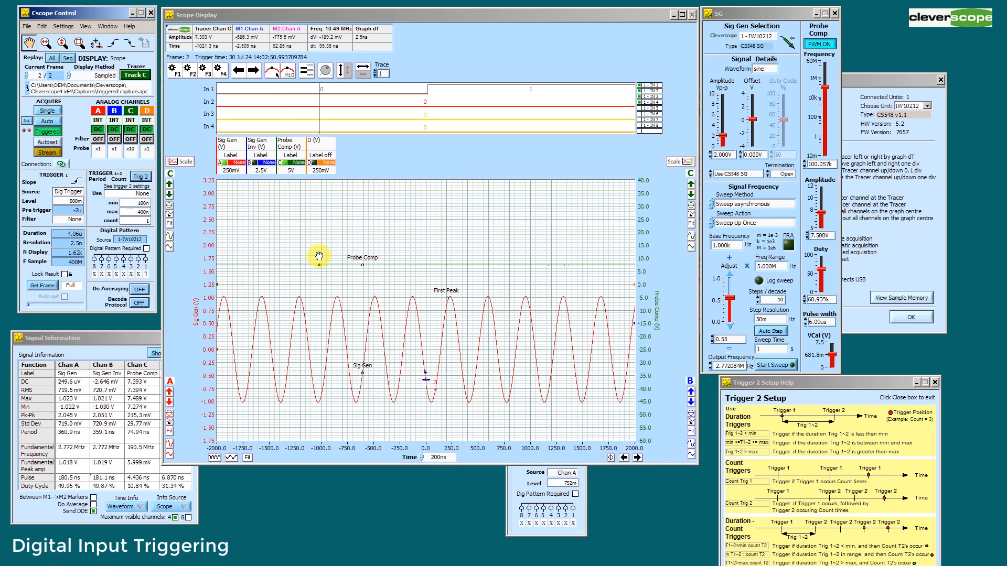
pyautogui.moveTo(319, 257); pyautogui.dragTo(409, 92)
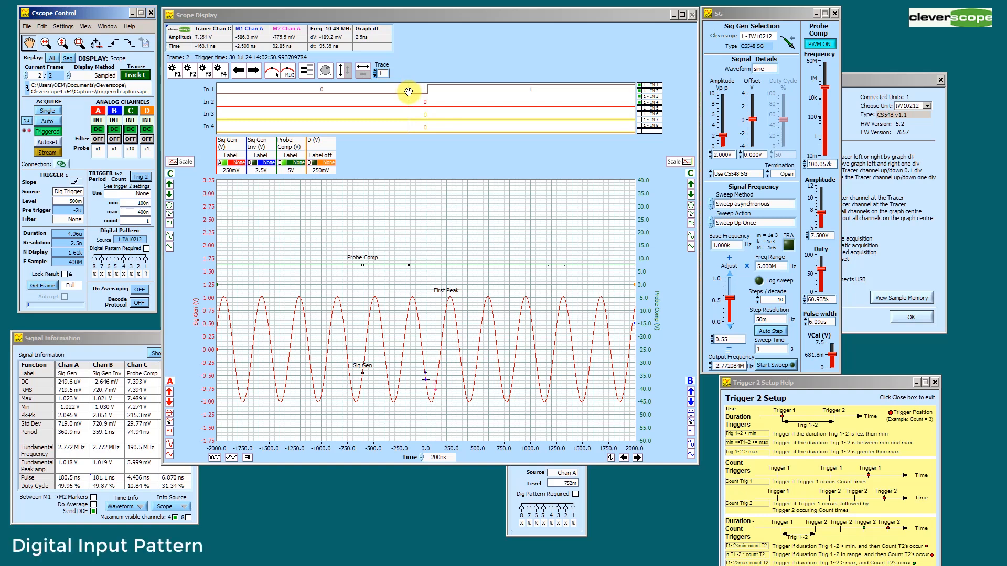
pyautogui.moveTo(408, 92); pyautogui.dragTo(226, 343)
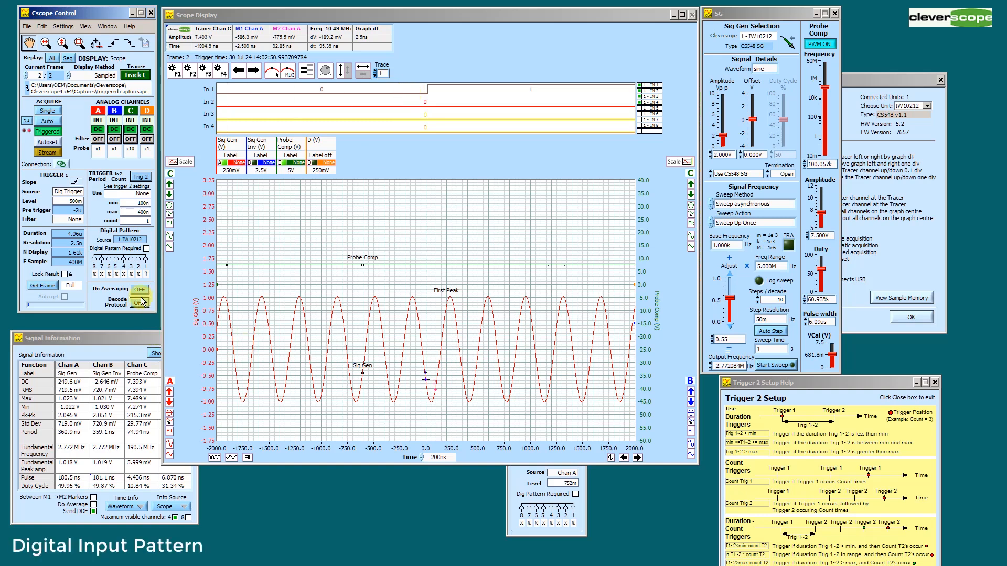
# Set the digital trigger pattern to 1 for input 4, 0 for input 3 and 1 for input 2.
pyautogui.click(123, 275)
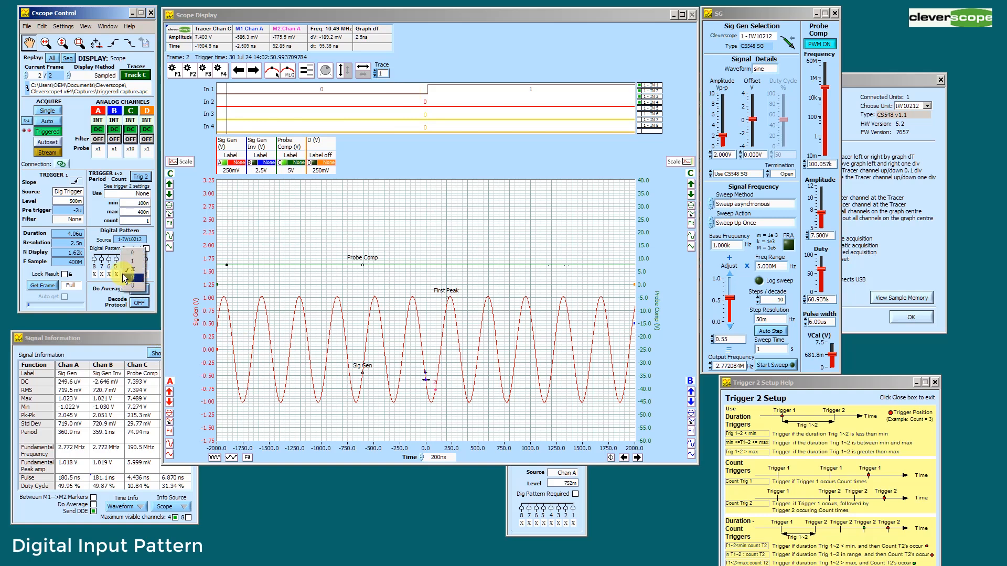
pyautogui.click(137, 264)
pyautogui.click(132, 274)
pyautogui.click(143, 253)
pyautogui.click(138, 273)
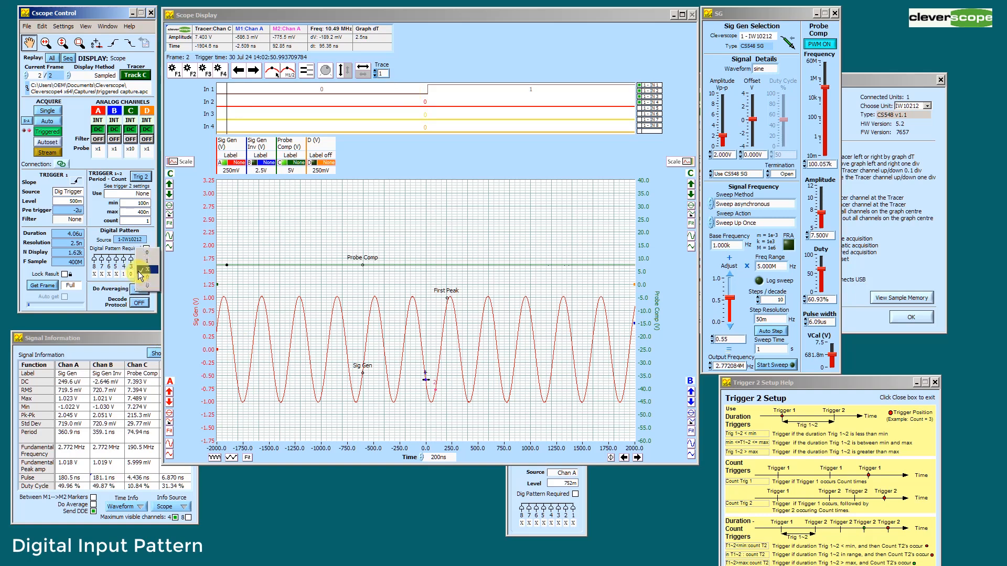
pyautogui.click(147, 262)
# Switch Trigger 1's source back and forth between Chan A and Dig Trigger to compare captures with and without the digital pattern.
pyautogui.click(76, 191)
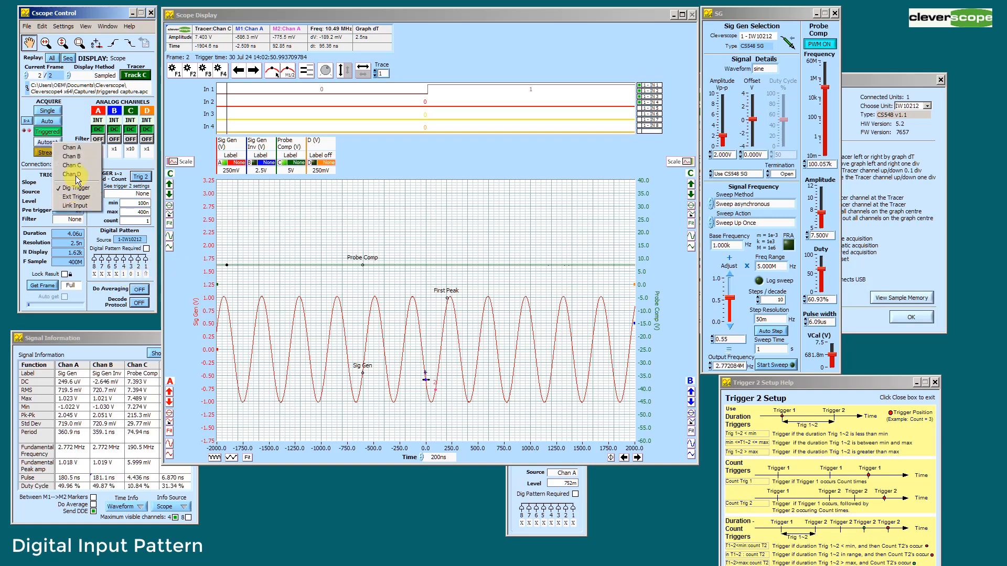
pyautogui.click(72, 147)
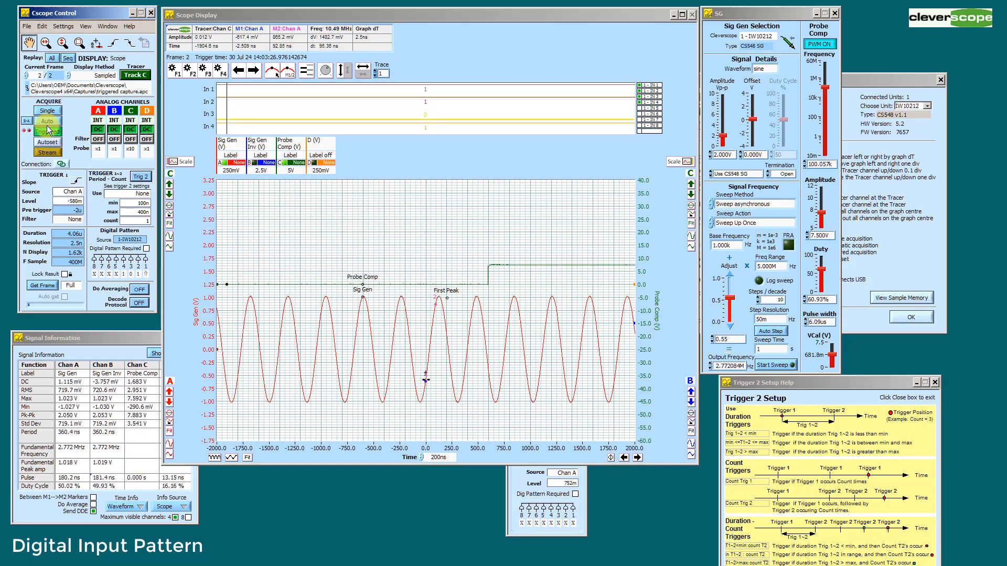
pyautogui.click(72, 193)
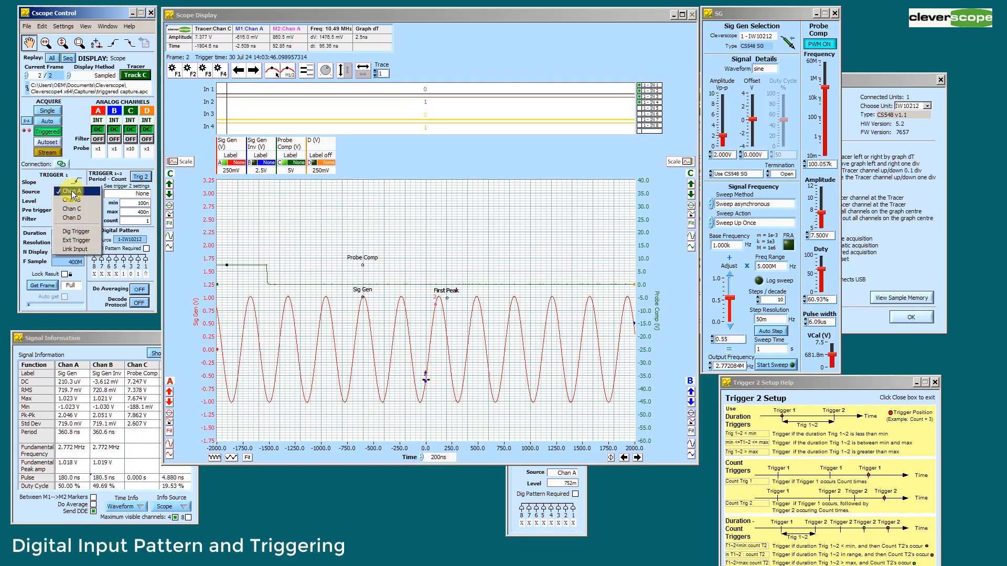
pyautogui.click(76, 232)
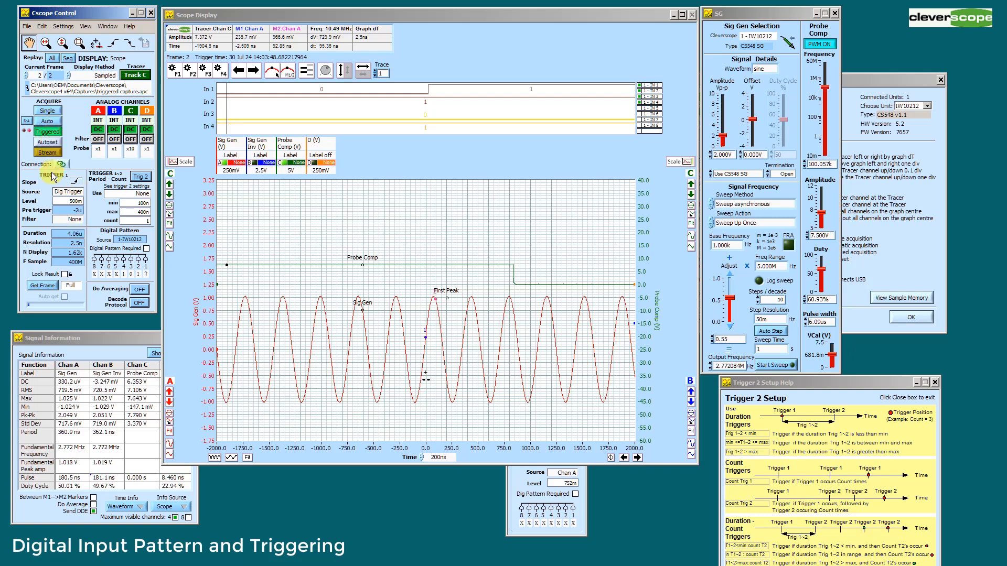
pyautogui.click(56, 195)
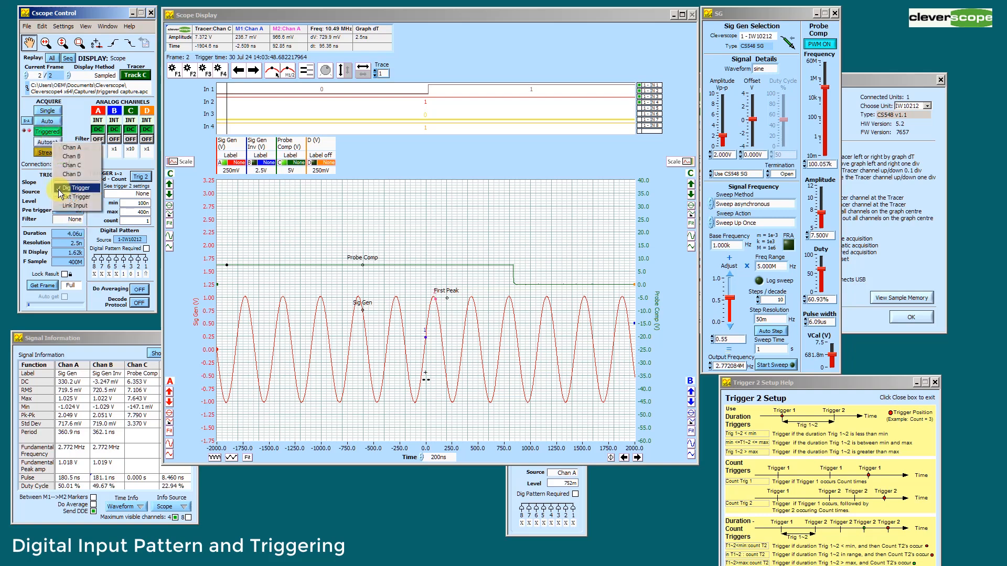
pyautogui.click(66, 149)
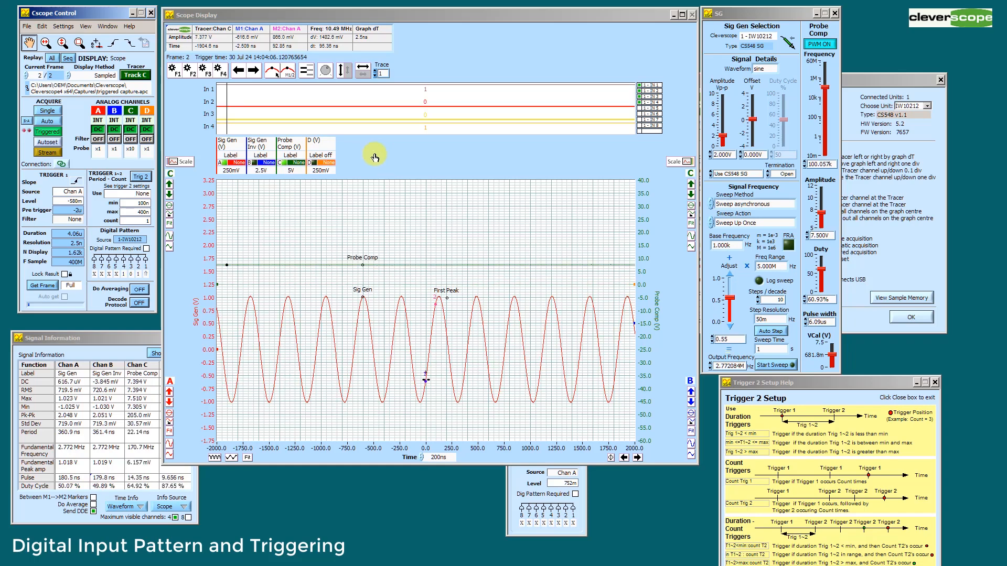
pyautogui.click(64, 194)
pyautogui.click(65, 236)
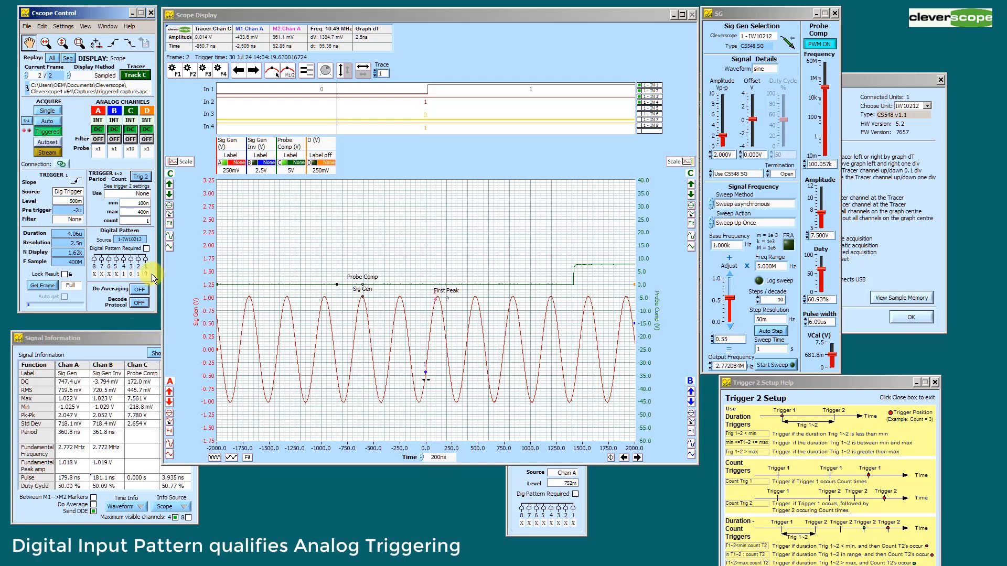
# Set Trigger 1's source to Chan A and make the digital pattern required, with input 1 set to X.
pyautogui.click(68, 192)
pyautogui.click(79, 148)
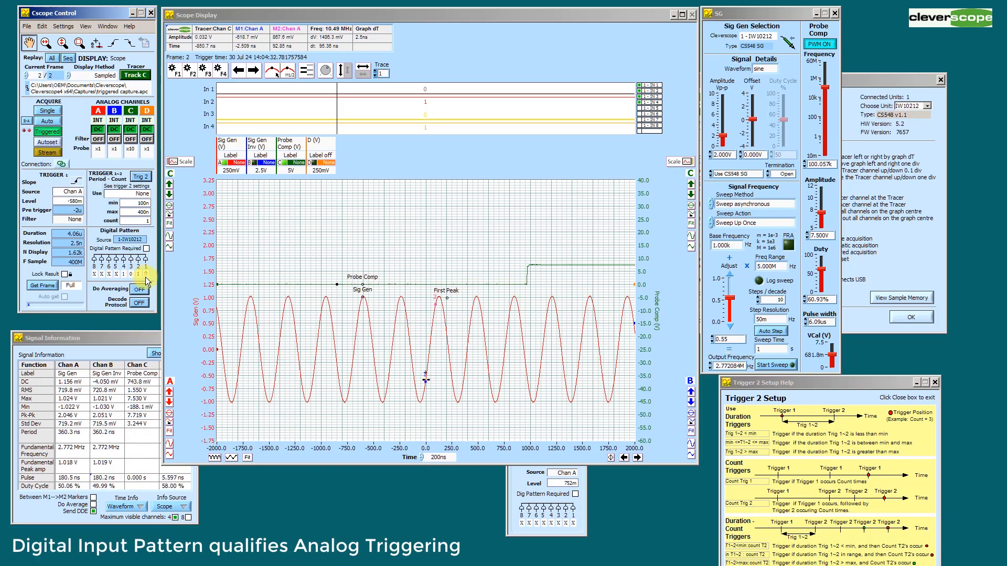
pyautogui.click(146, 274)
pyautogui.click(158, 262)
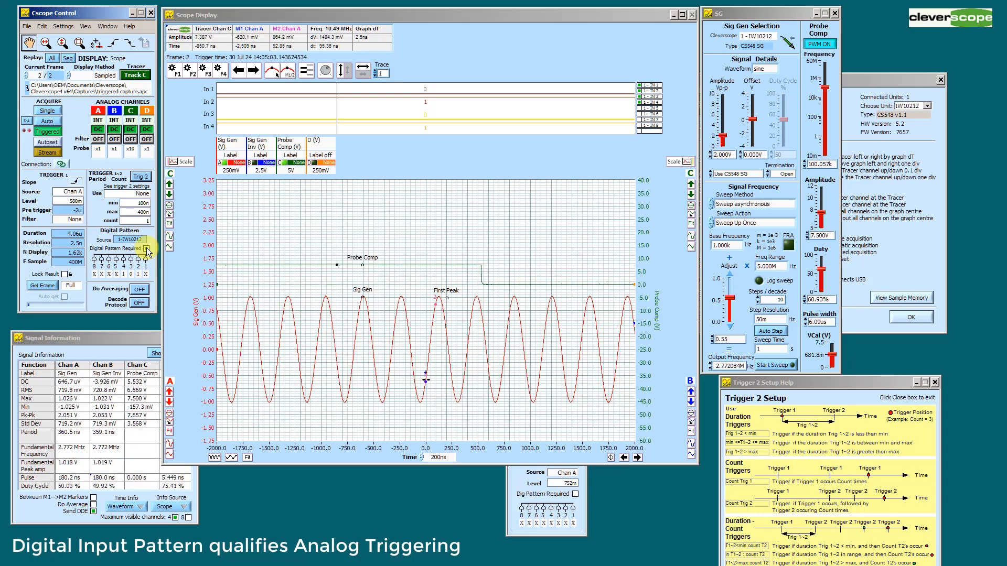
pyautogui.click(146, 248)
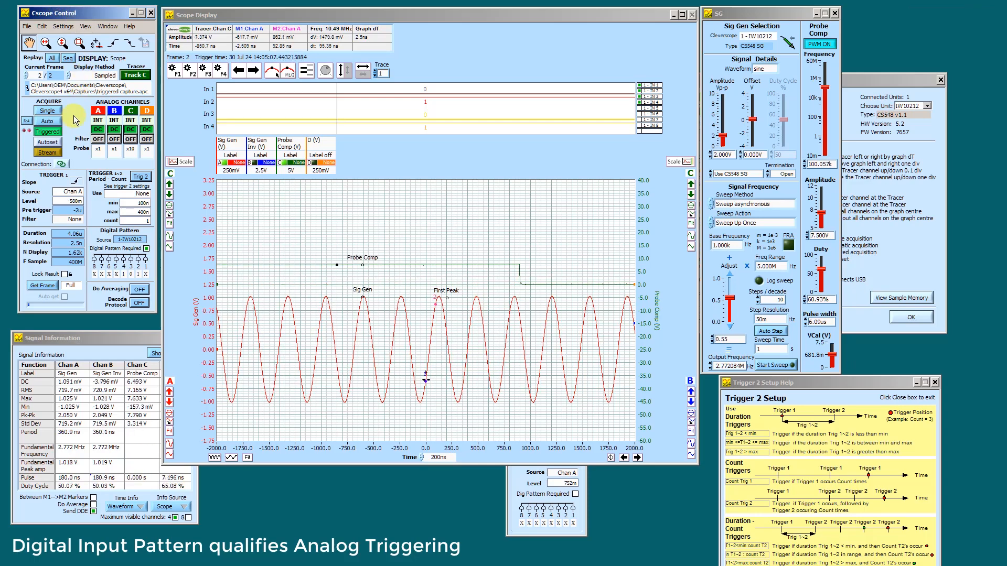
# Stop the triggered acquisition, take a single capture and place the tracer at the rising edge of In 2.
pyautogui.click(48, 133)
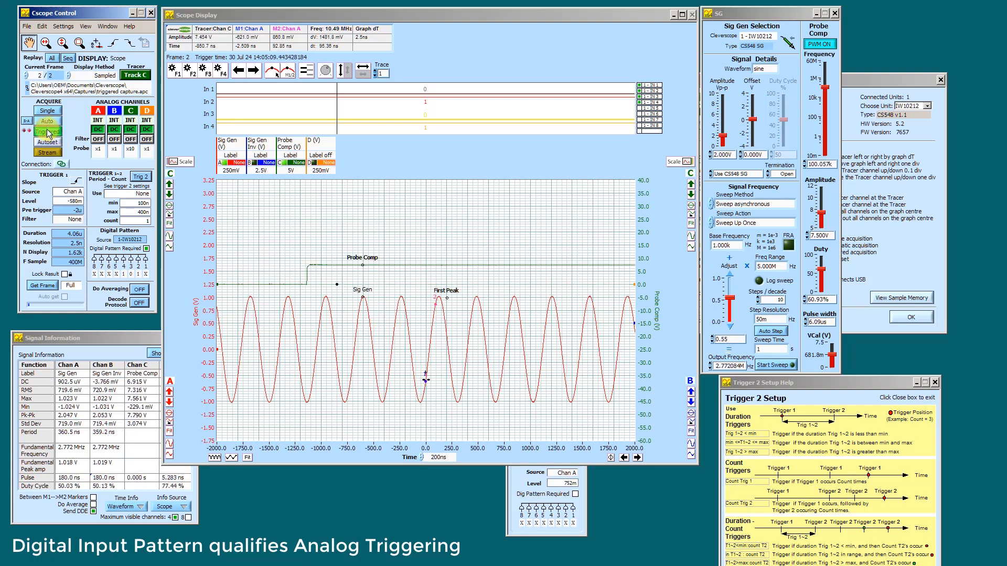
pyautogui.click(53, 113)
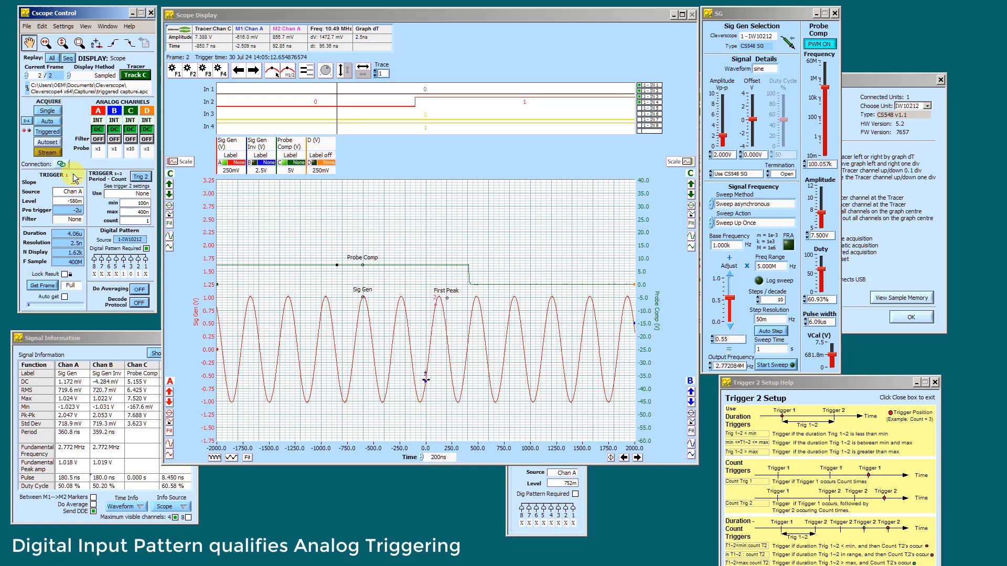
pyautogui.click(428, 367)
pyautogui.moveTo(427, 368); pyautogui.dragTo(414, 386)
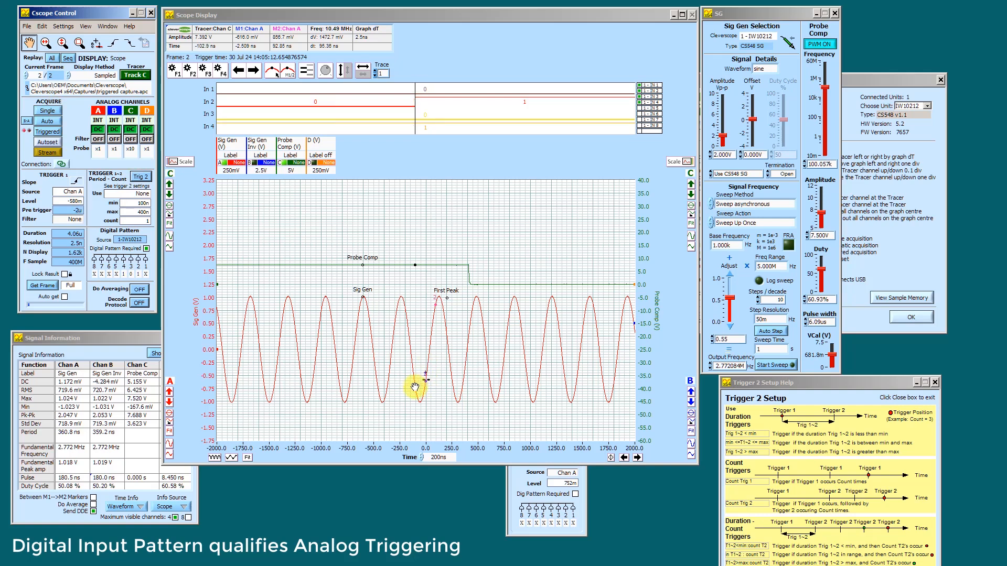